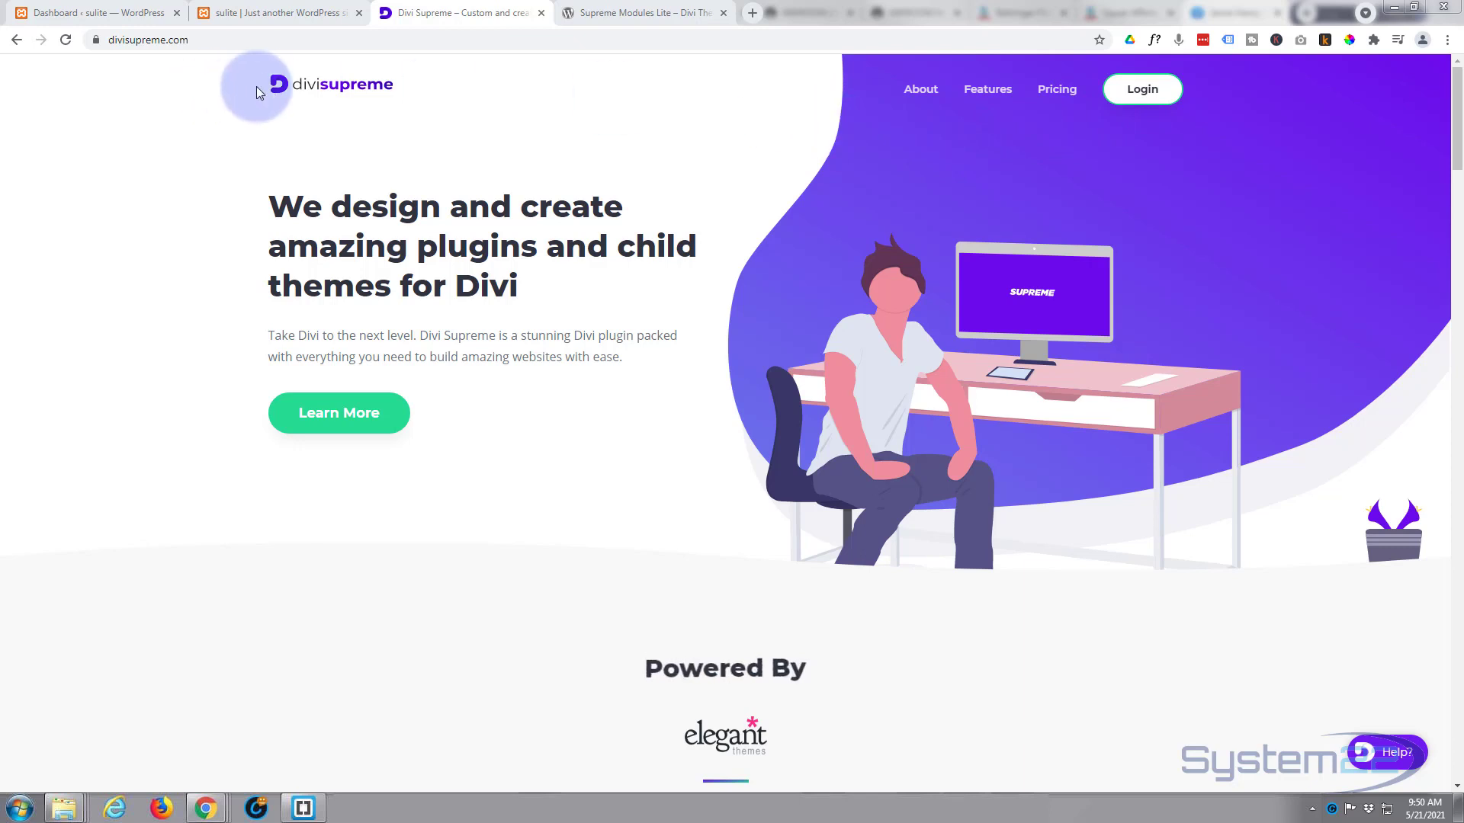
Browse the Divi Supreme Features page, then switch to the Supreme Modules Lite plugin tab
left_click(989, 91)
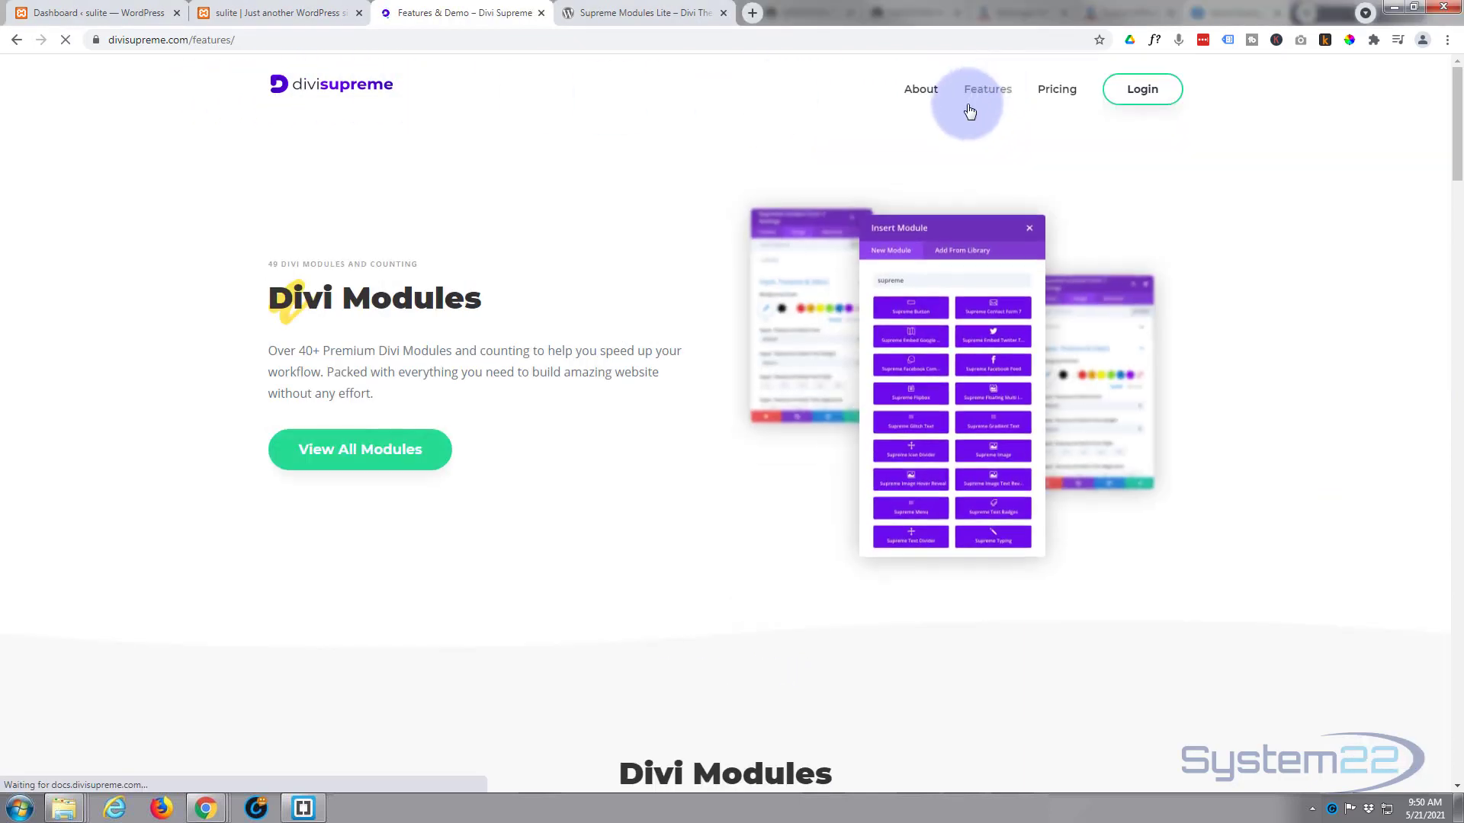
left_click_drag(1456, 168, 1456, 701)
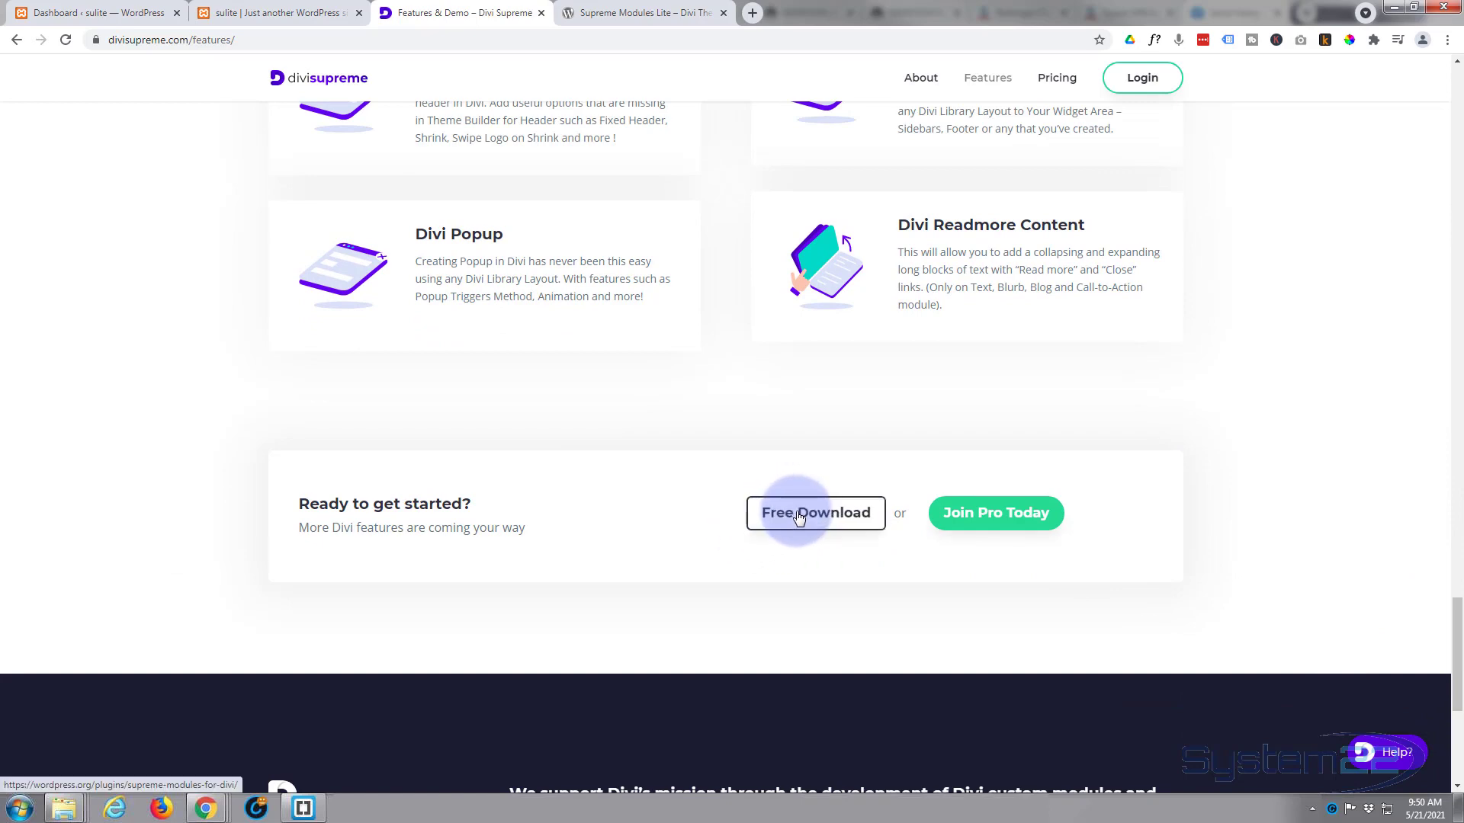
left_click(591, 14)
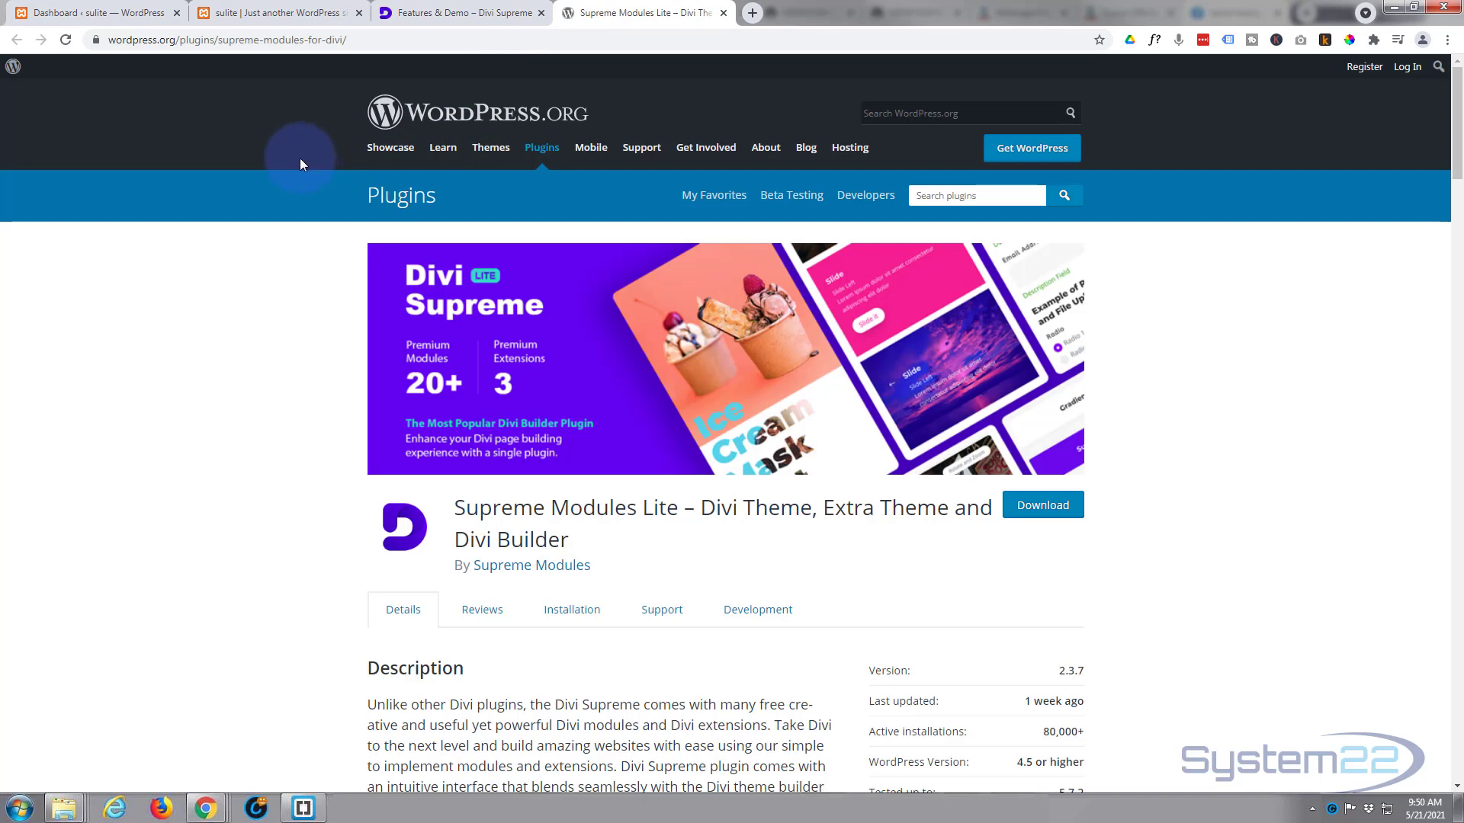
Read the plugin description, download the Supreme Modules Lite zip, and switch to the local site
scroll(262, 271, "down", 2)
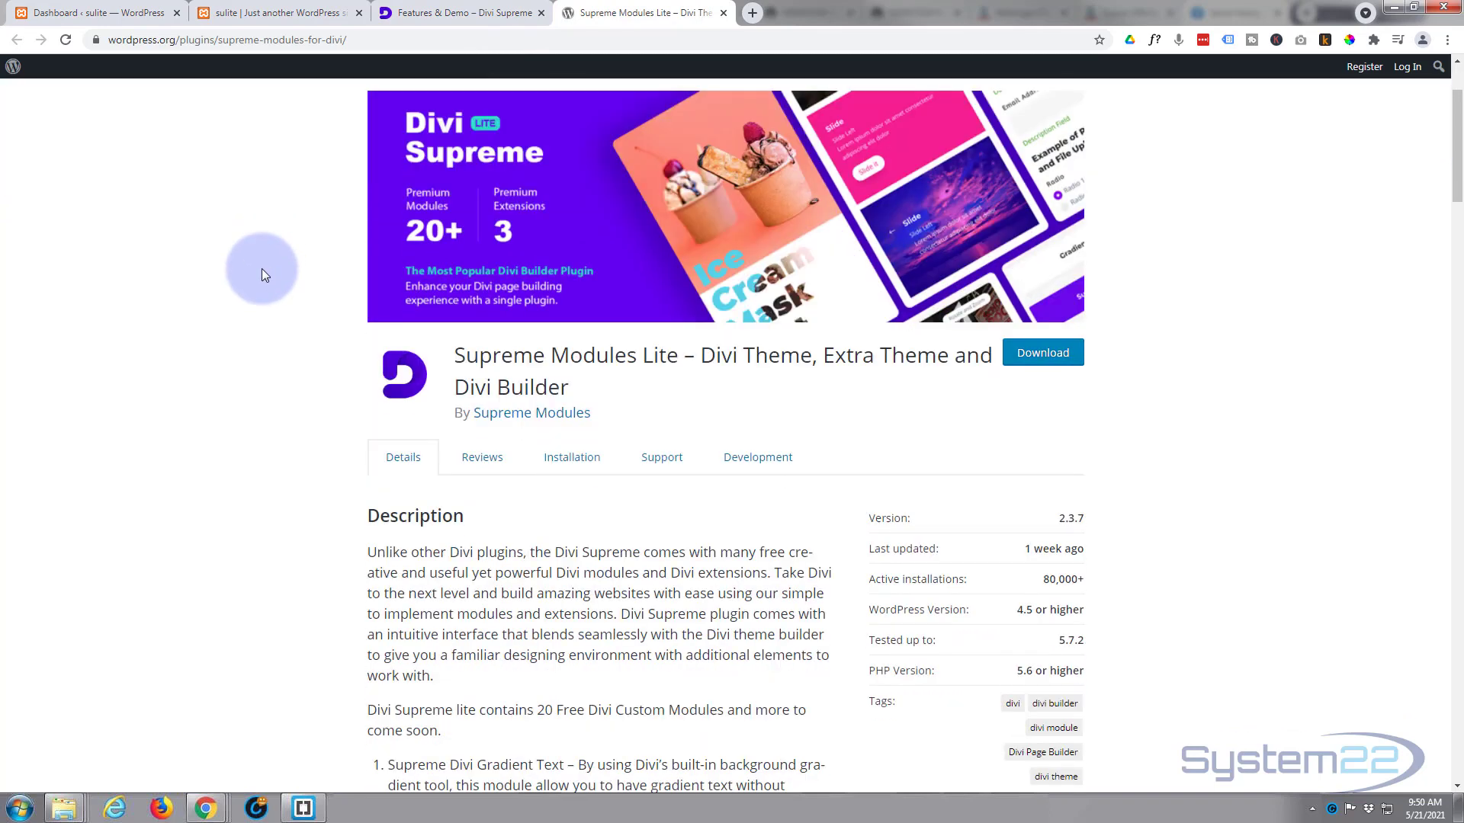
scroll(263, 269, "down", 1)
scroll(262, 268, "down", 1)
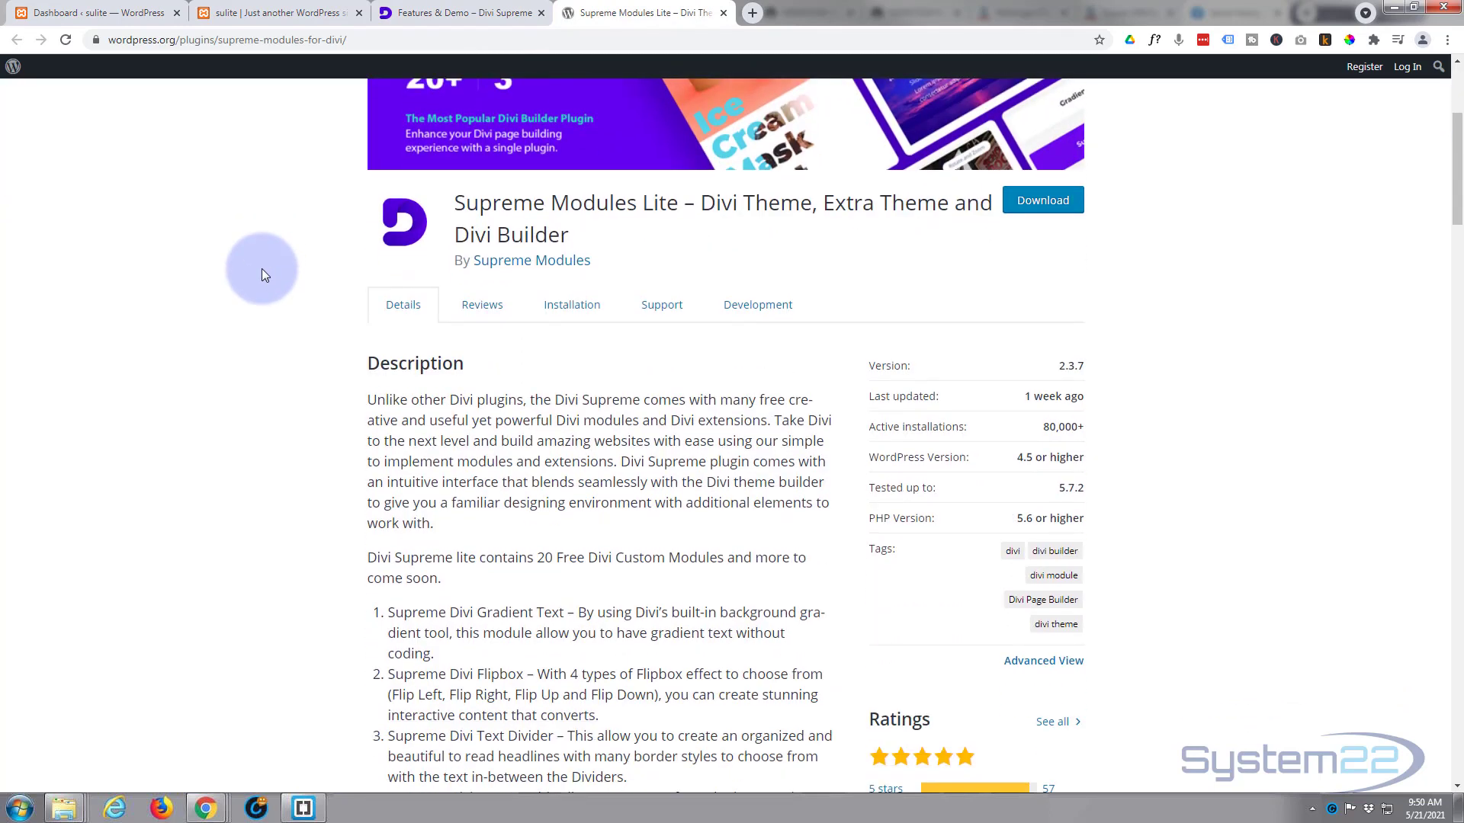
scroll(262, 275, "down", 2)
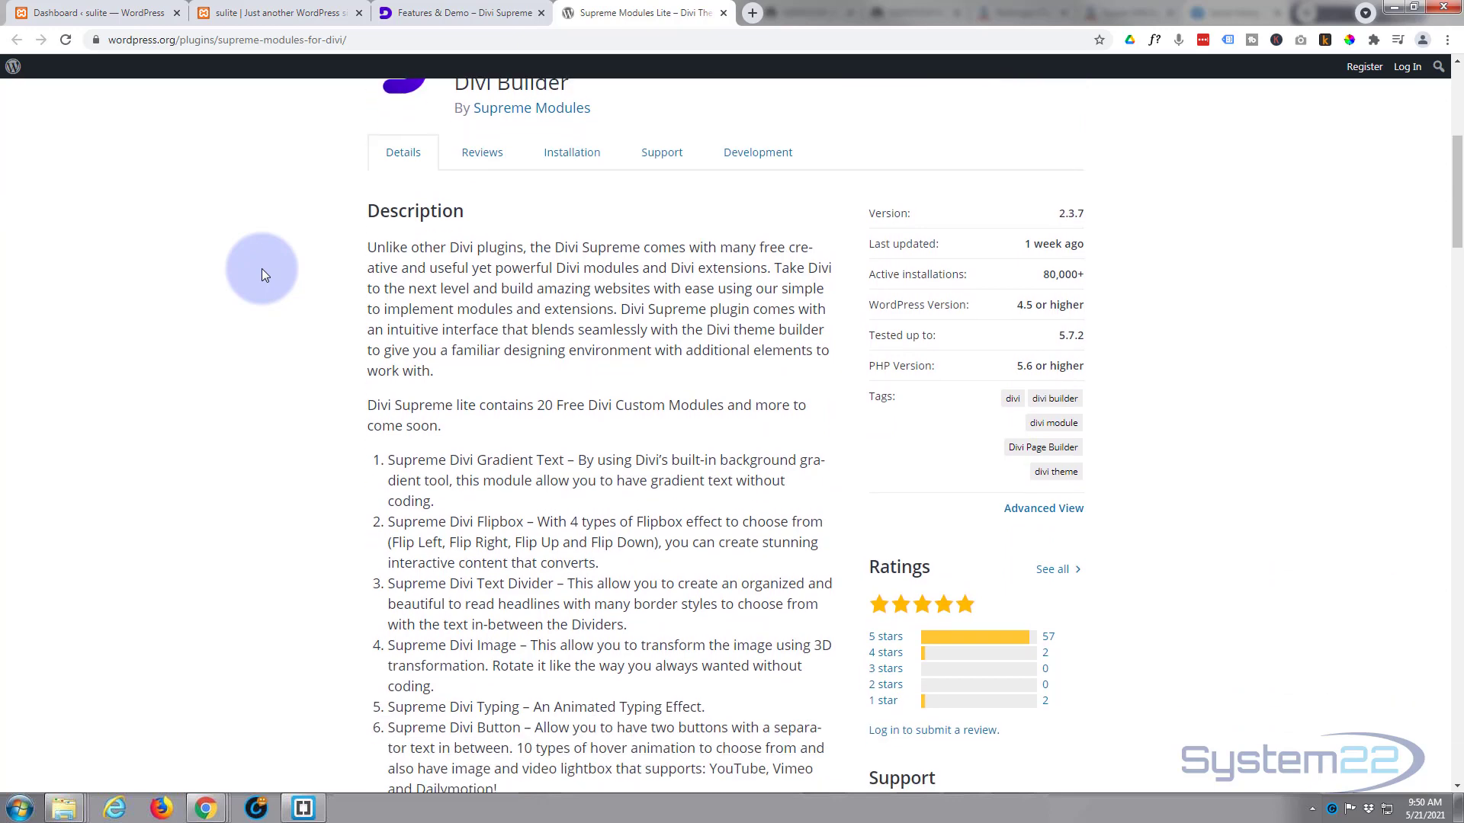
scroll(262, 268, "down", 2)
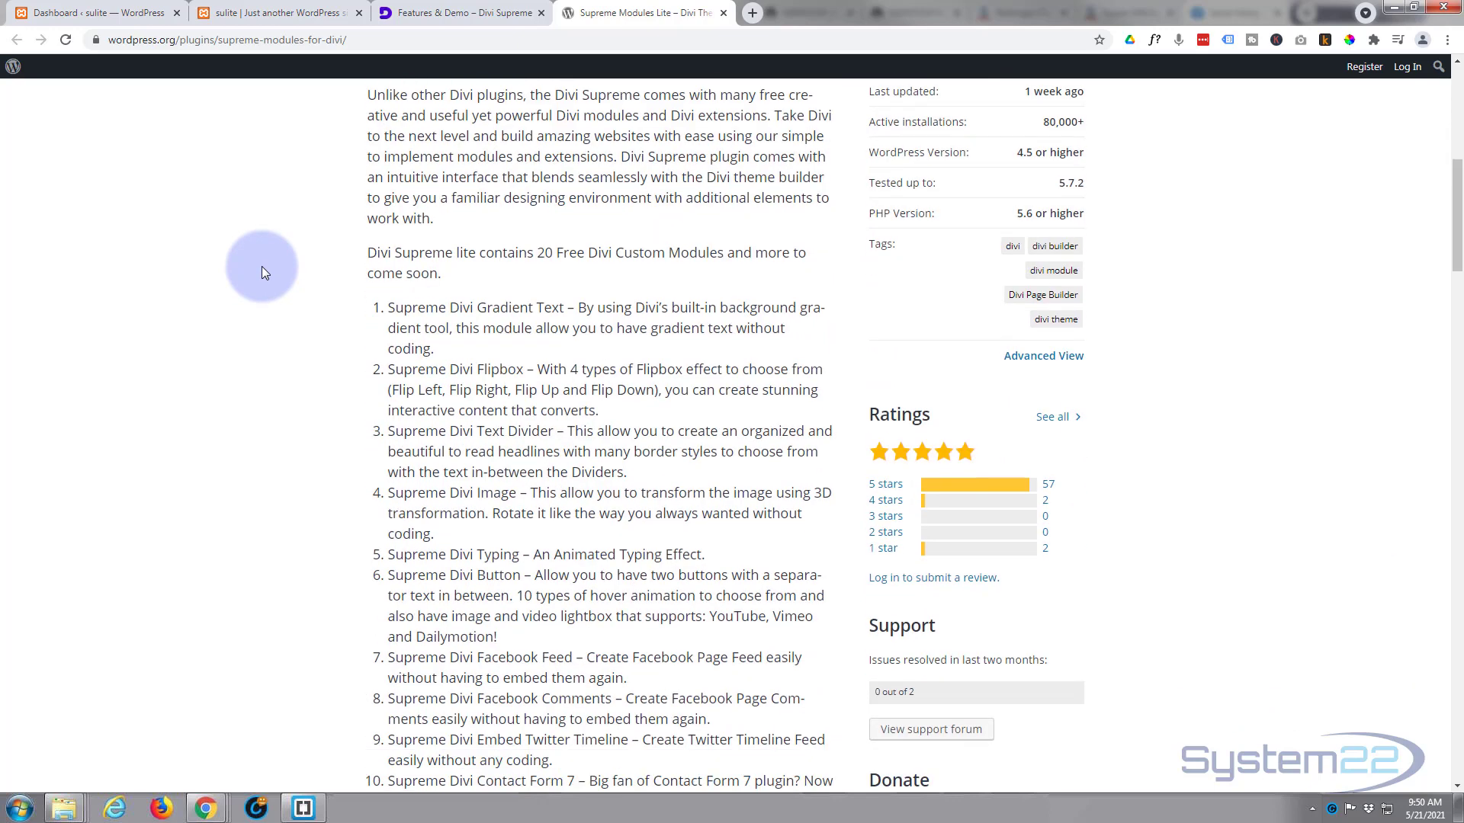
scroll(262, 273, "down", 3)
scroll(262, 267, "down", 5)
scroll(262, 272, "down", 4)
scroll(262, 272, "down", 2)
scroll(262, 268, "down", 2)
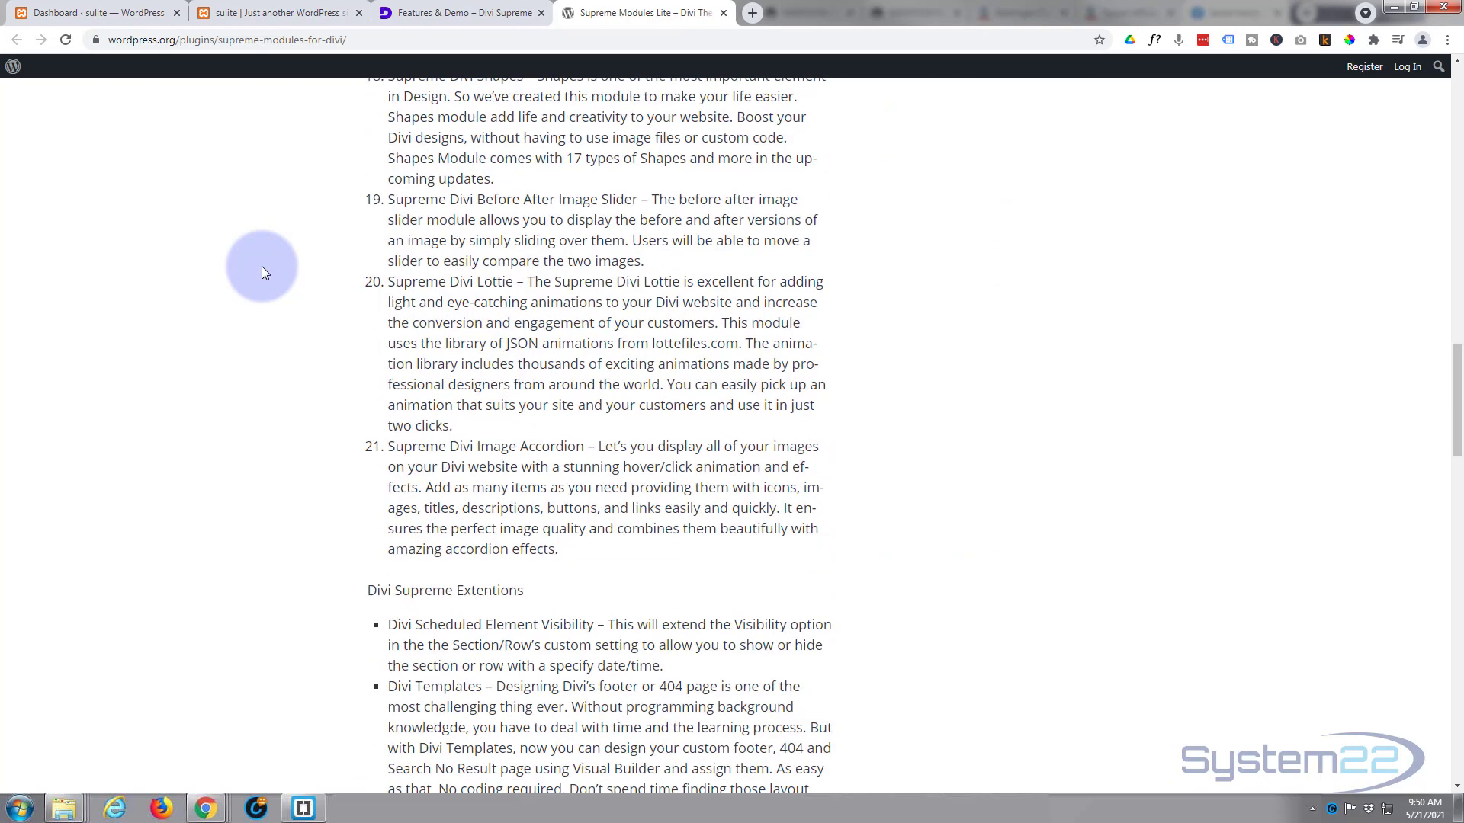
scroll(262, 271, "up", 12)
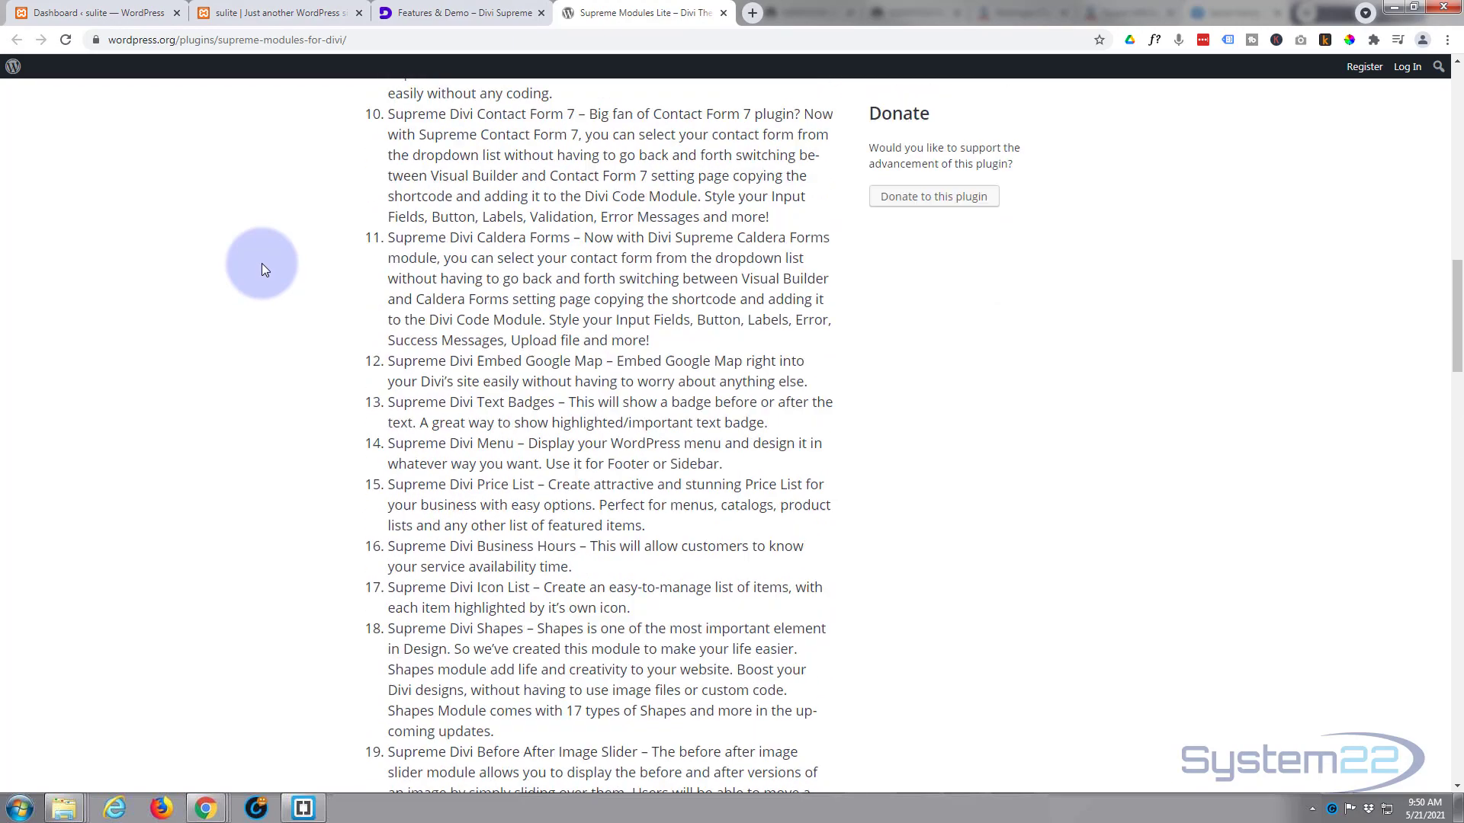
scroll(263, 263, "up", 9)
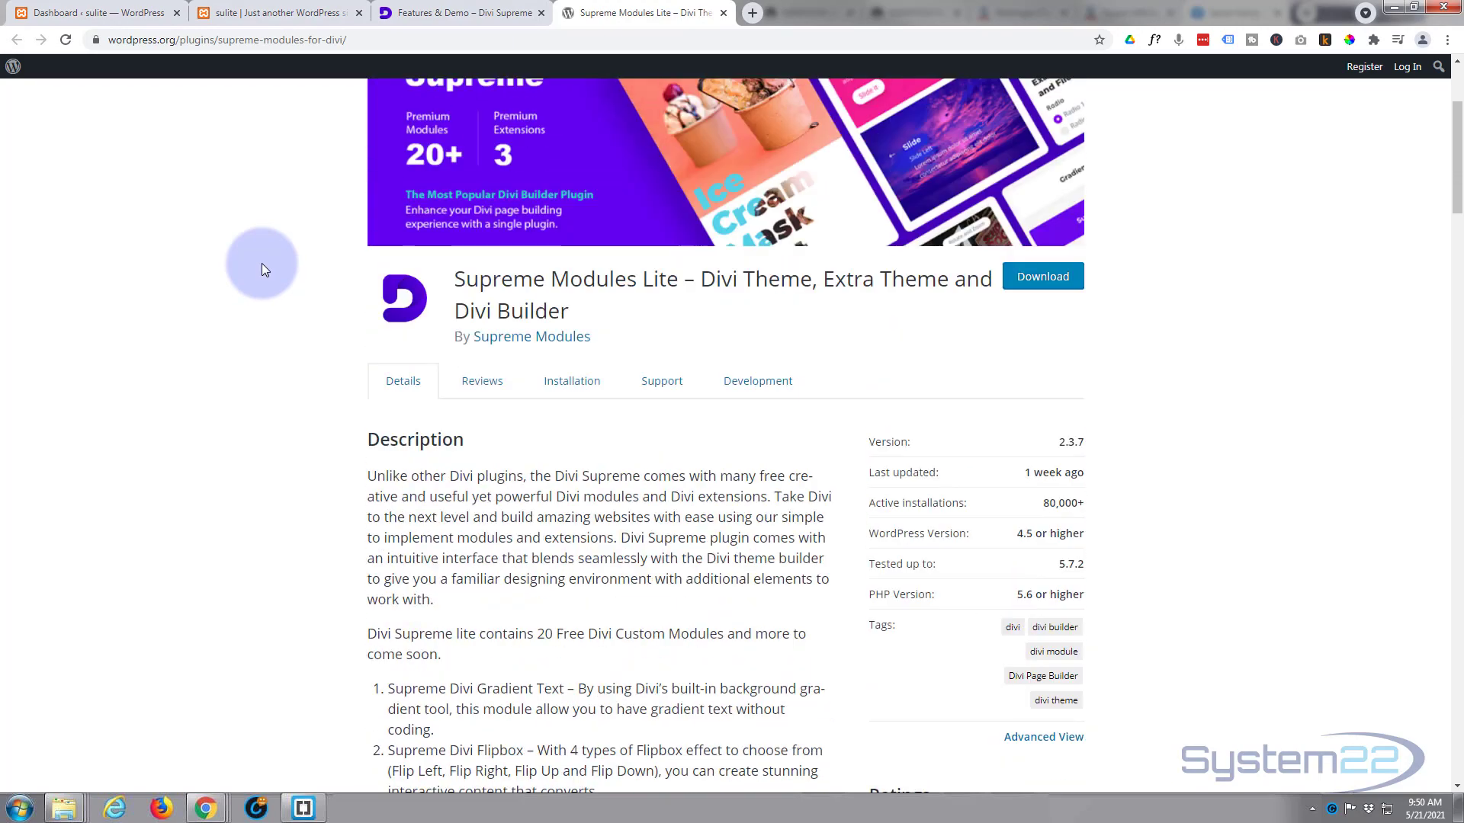
left_click(1055, 283)
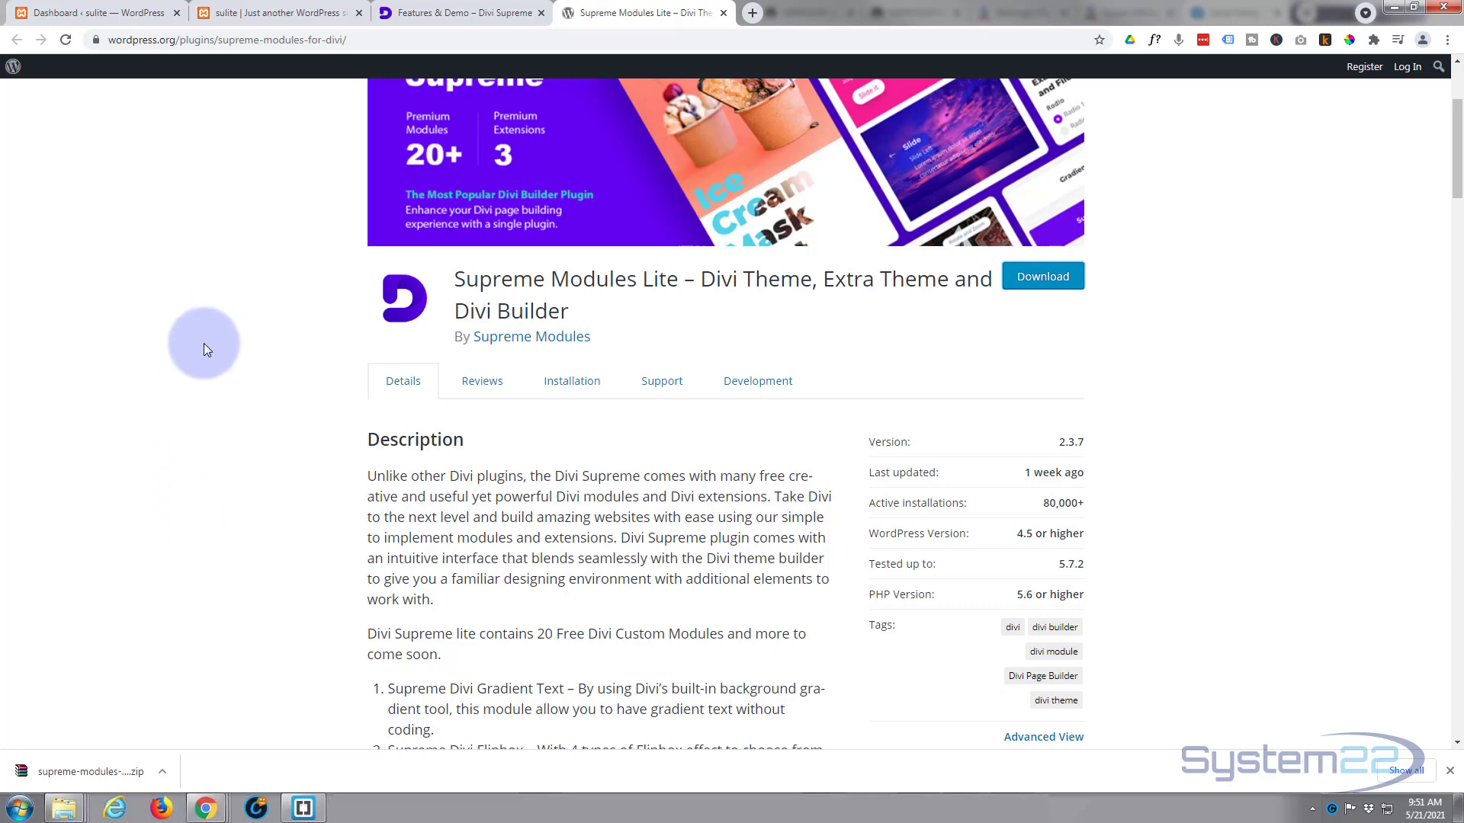
left_click(277, 15)
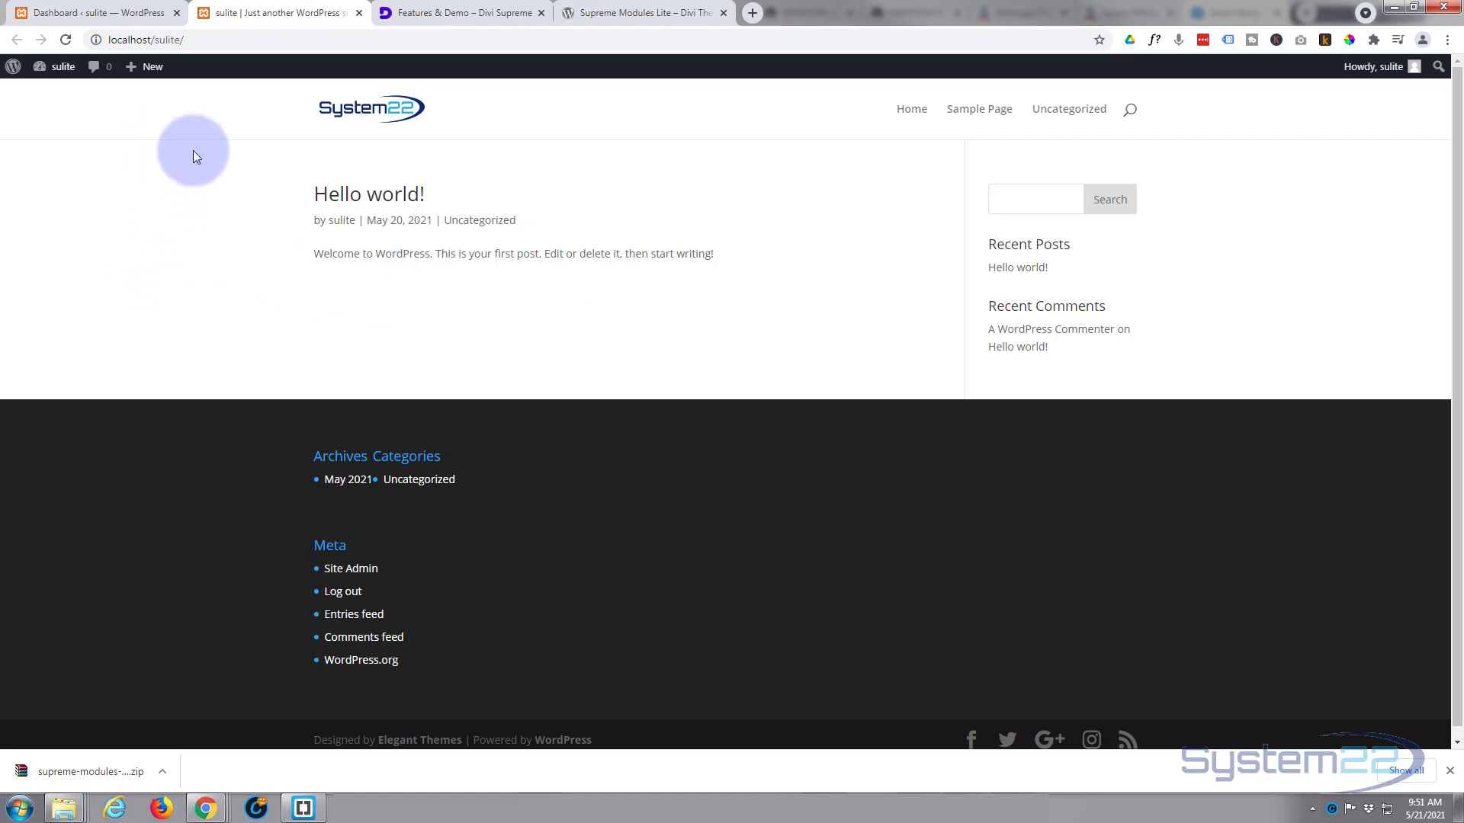
Upload supreme-modules-for-divi.2.3.7 (1).zip via Plugins > Add New > Upload Plugin and install it
left_click(89, 13)
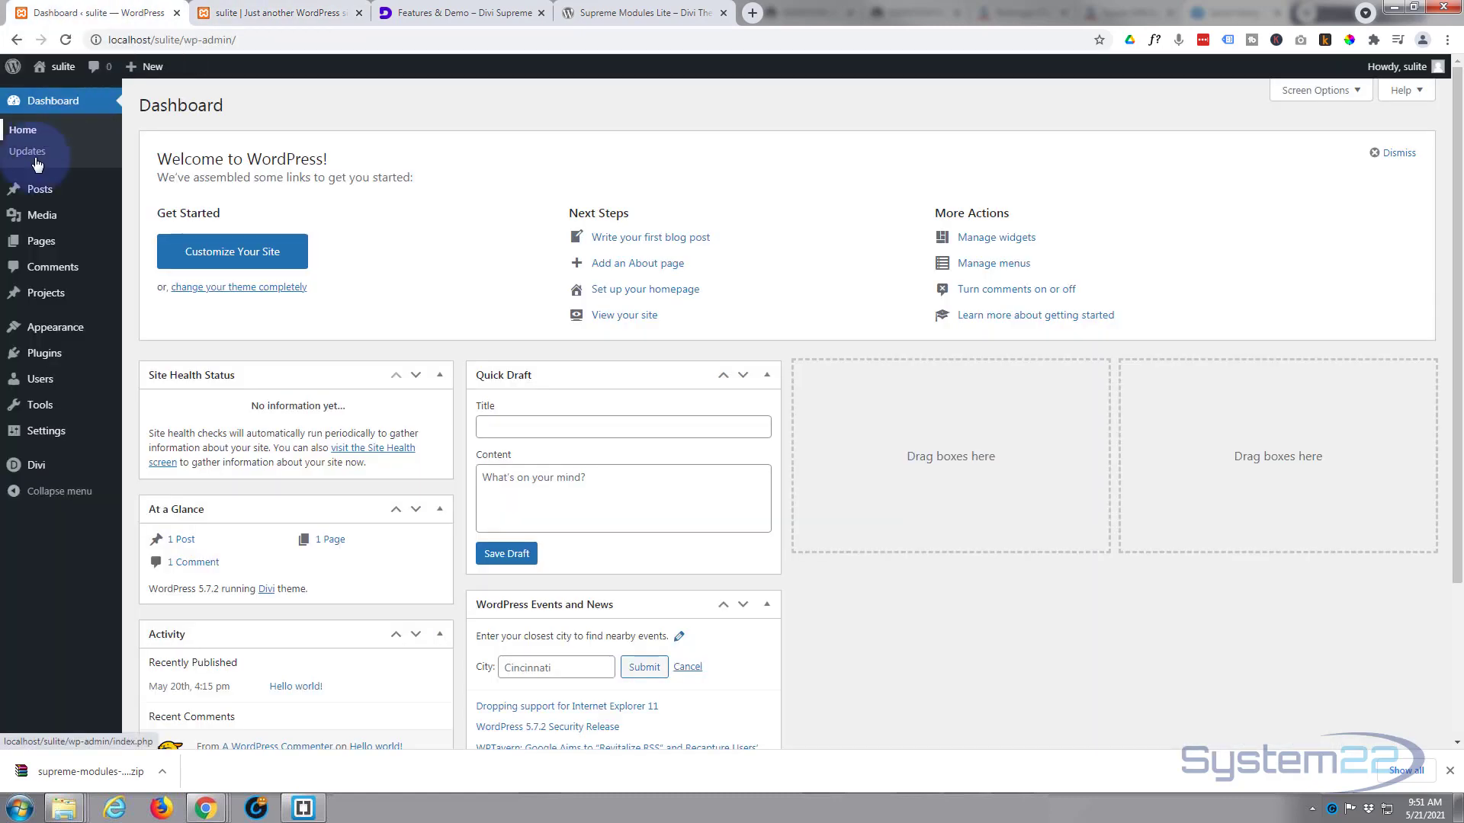
left_click(38, 359)
left_click(238, 107)
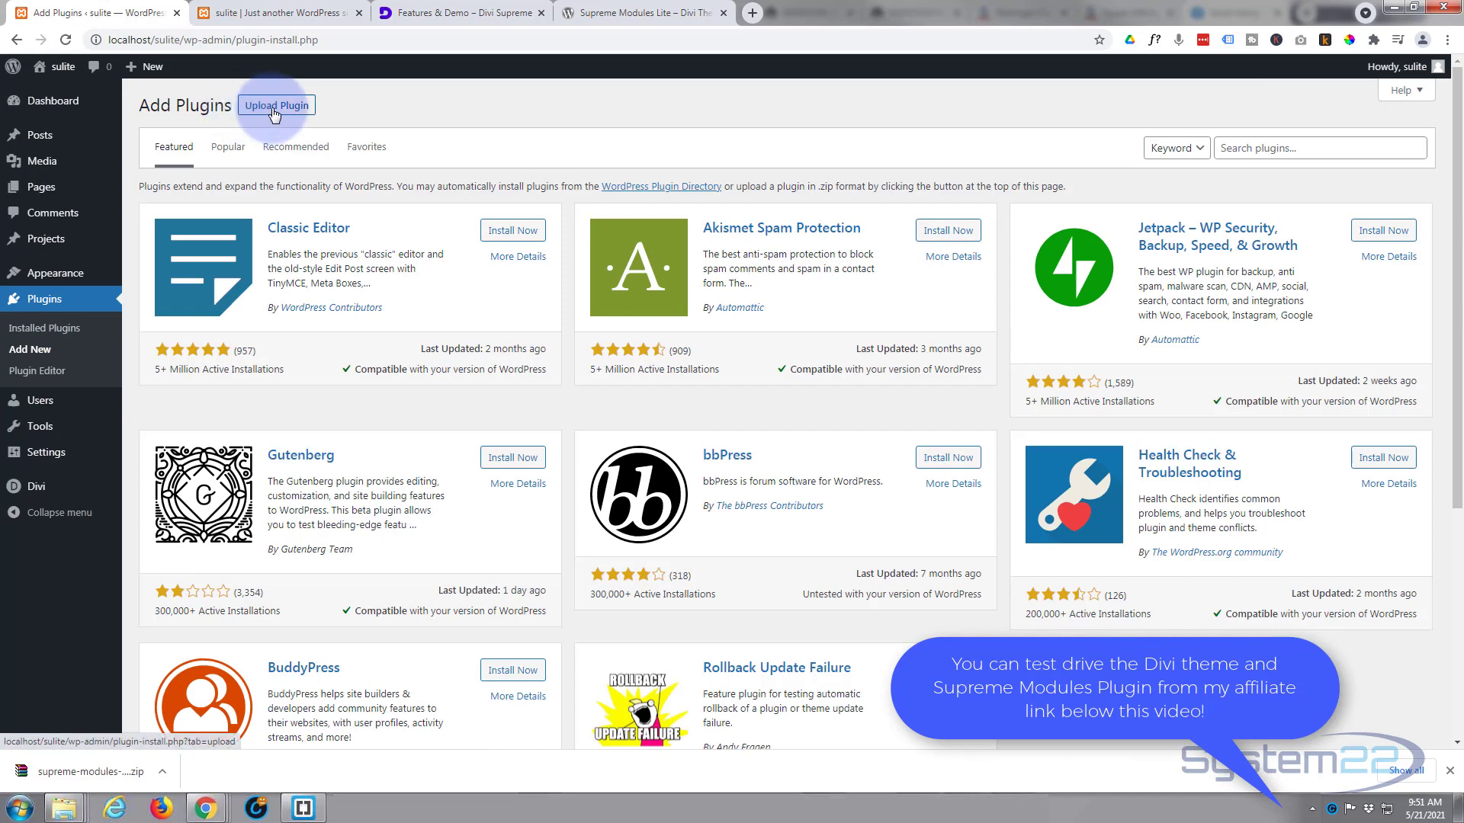
left_click(274, 113)
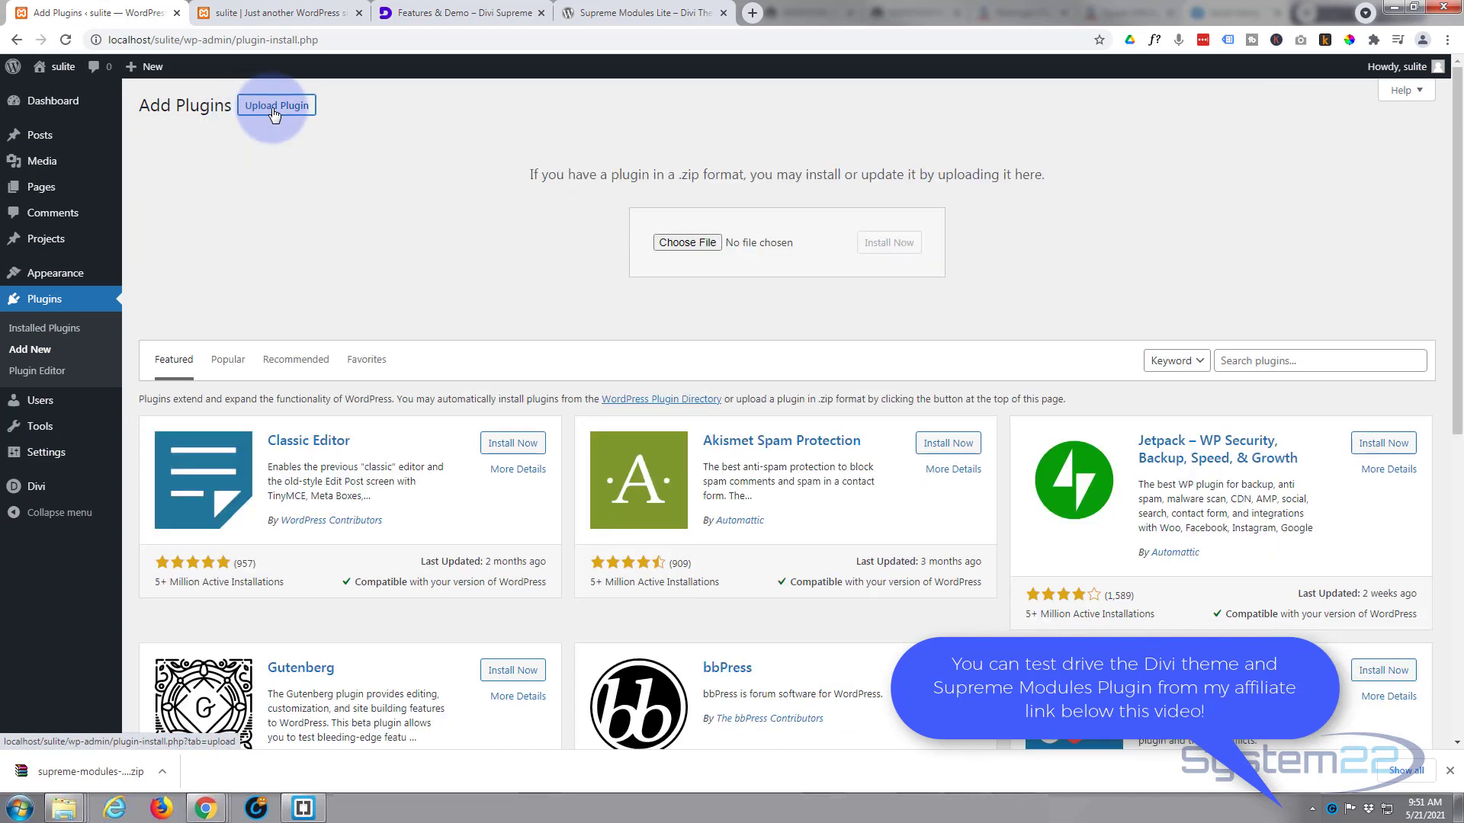
left_click(698, 244)
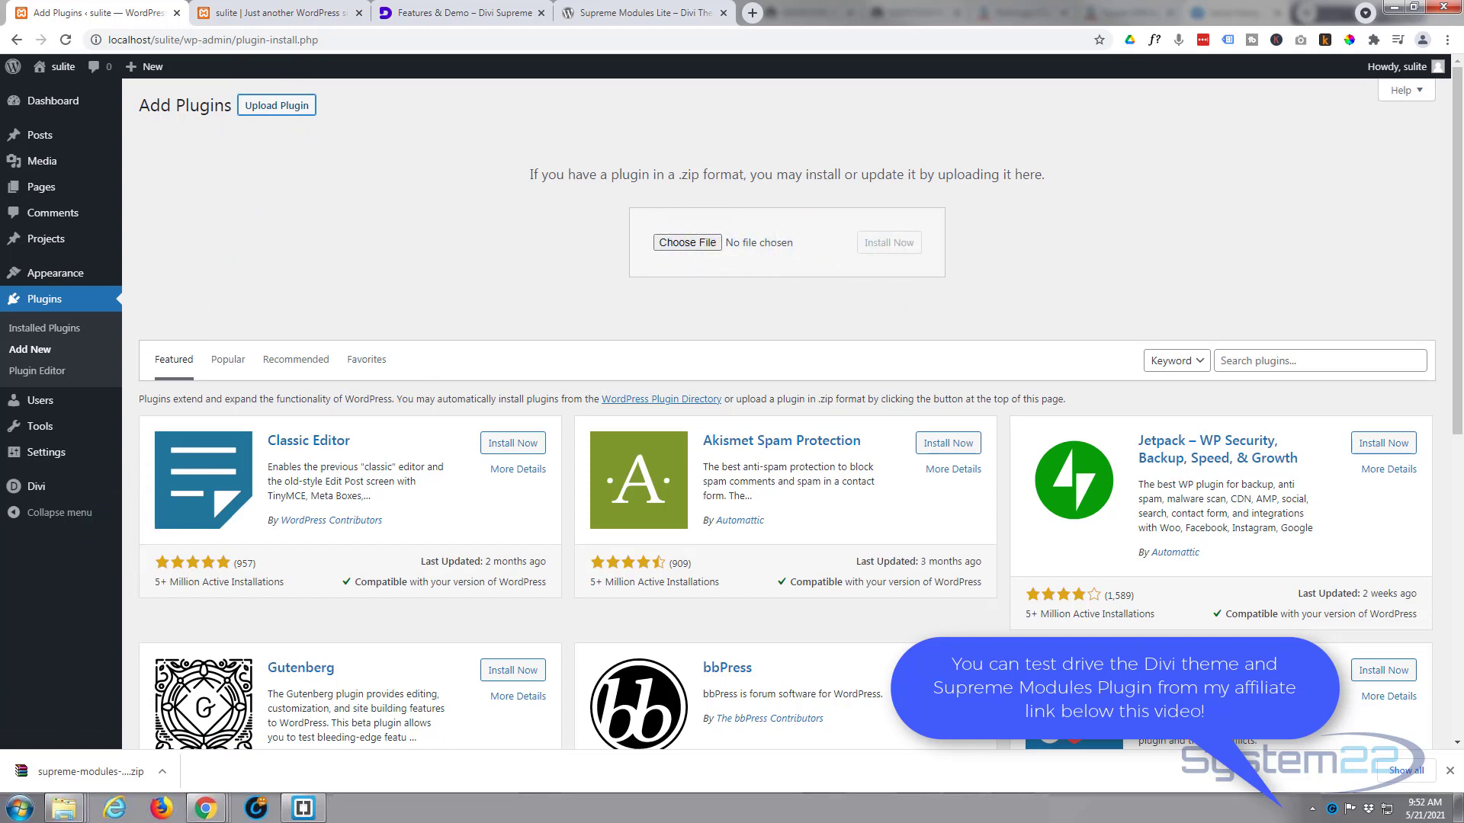
left_click_drag(88, 771, 784, 251)
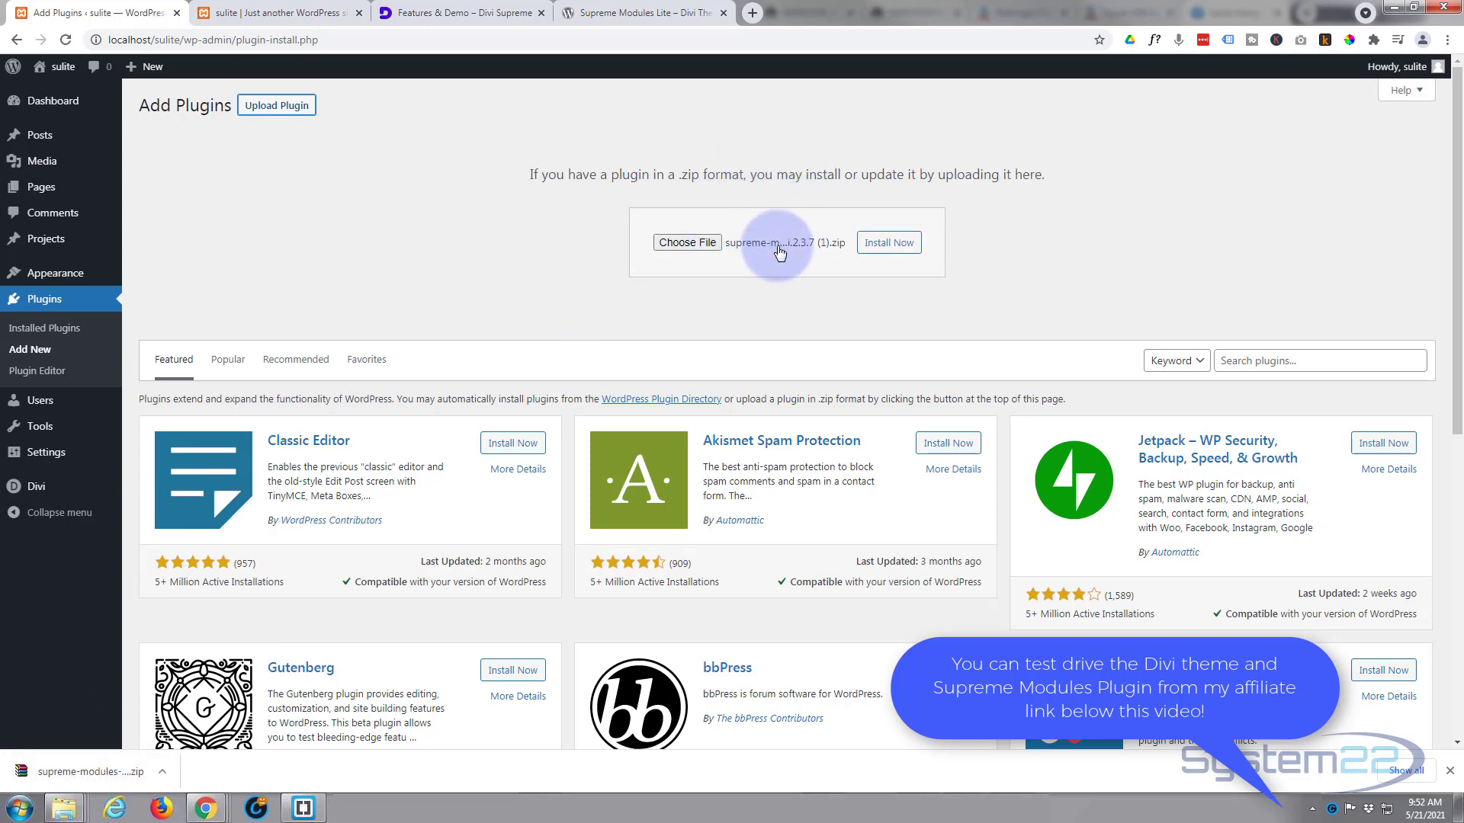
left_click(889, 244)
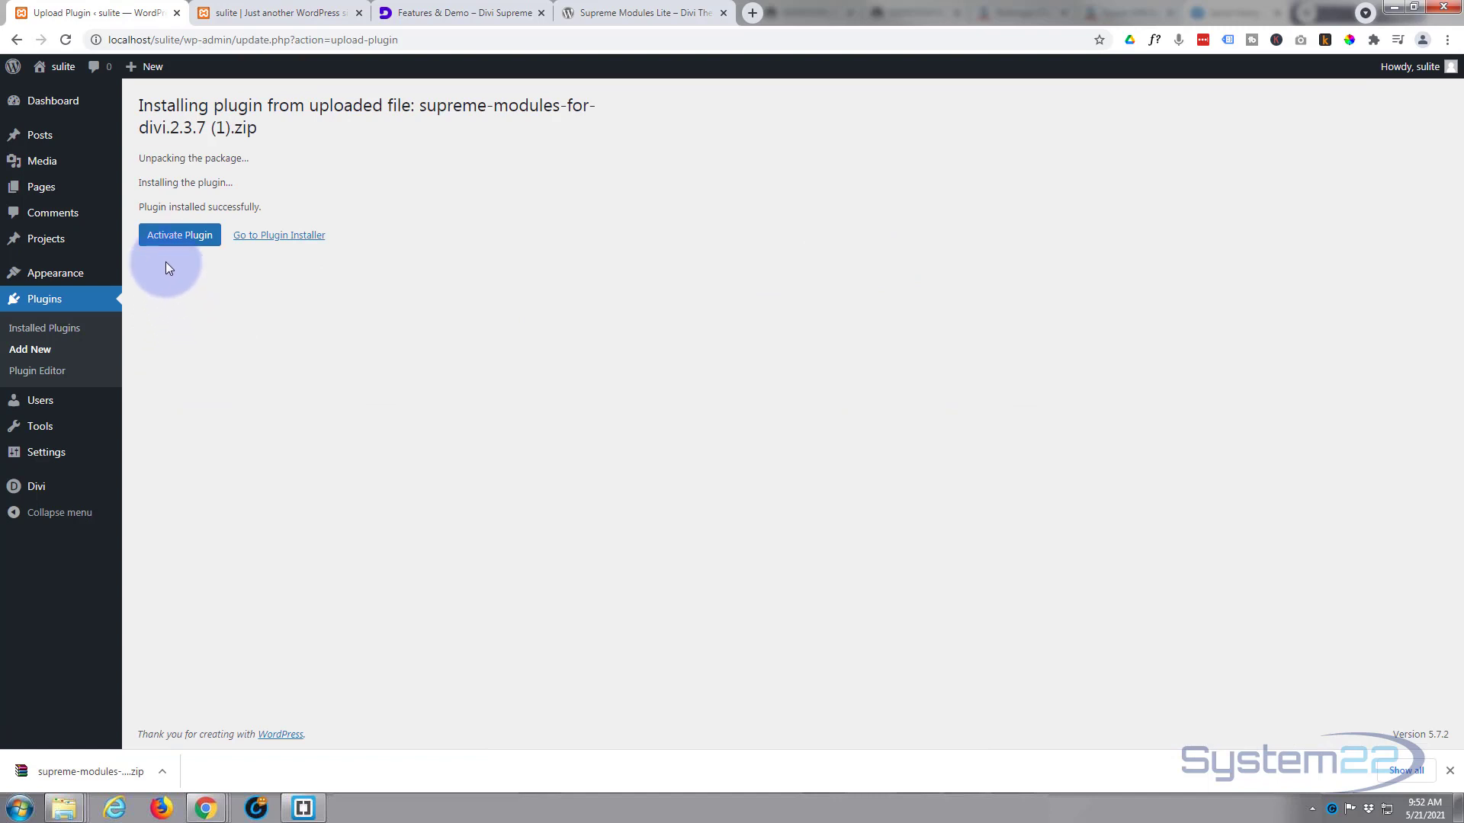
Activate Supreme Modules Lite and create a new page titled 'Supreme Lite'
left_click(177, 239)
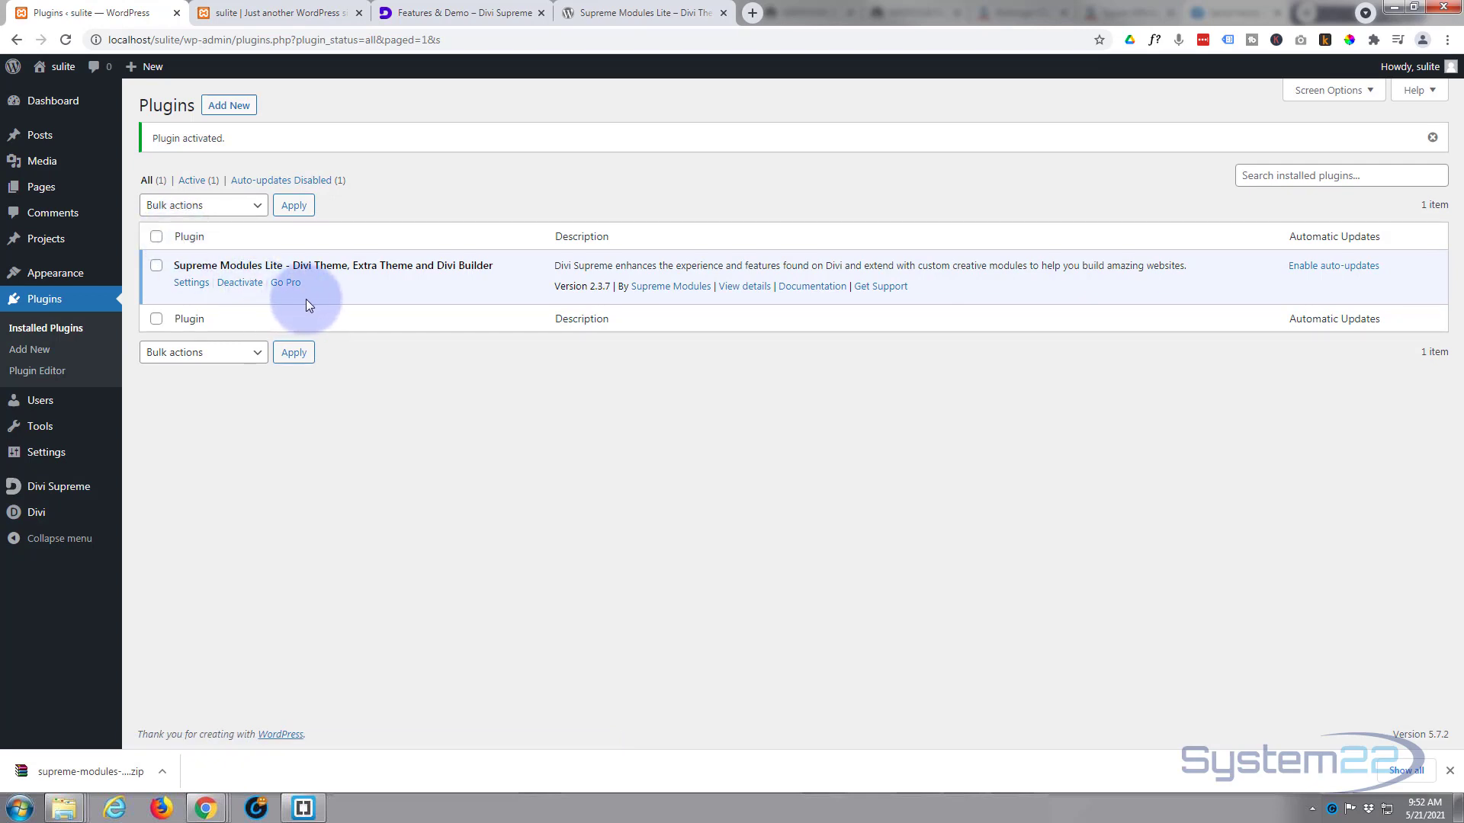
mouse_move(148, 70)
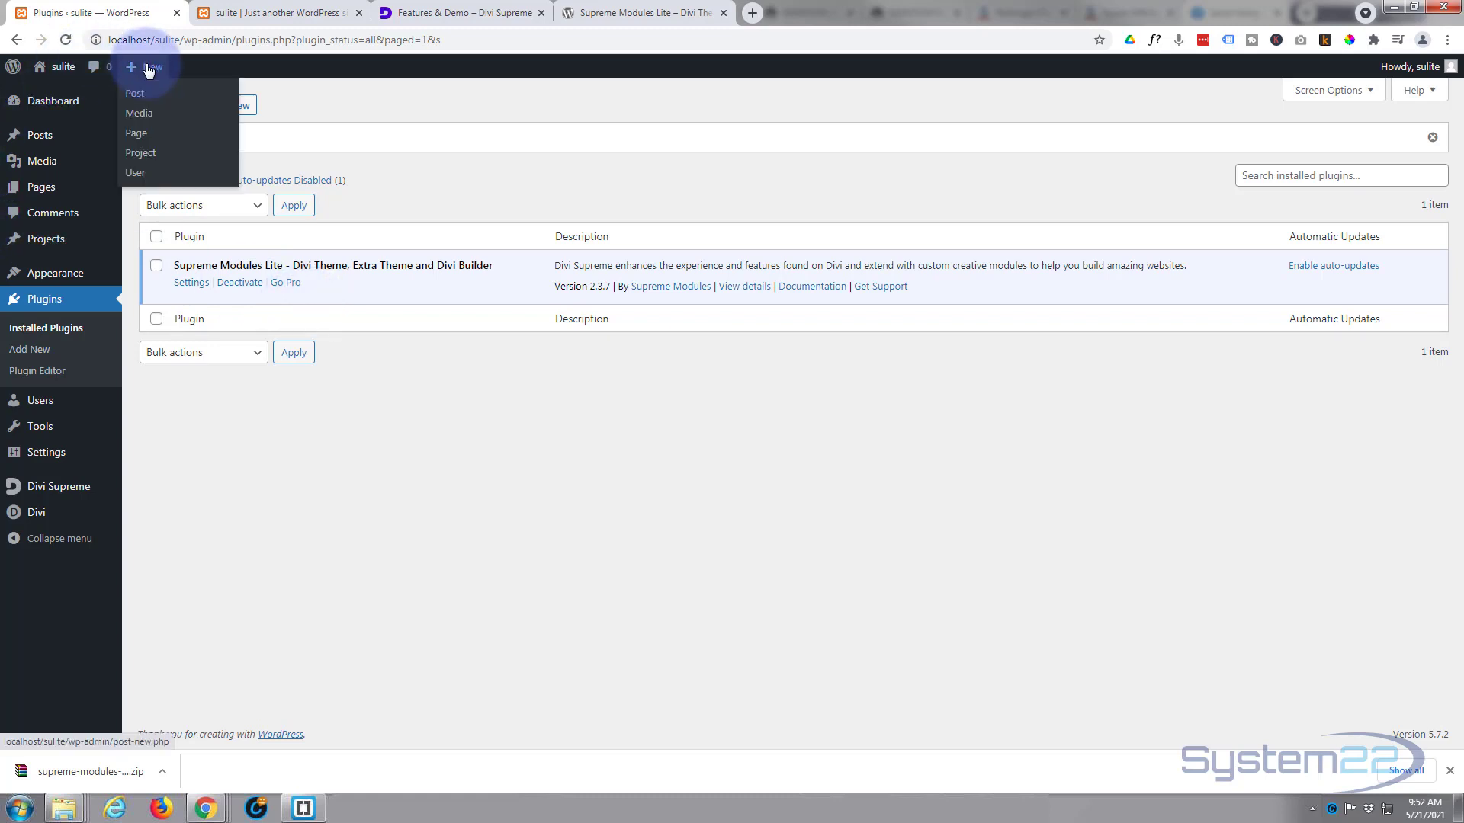
left_click(135, 138)
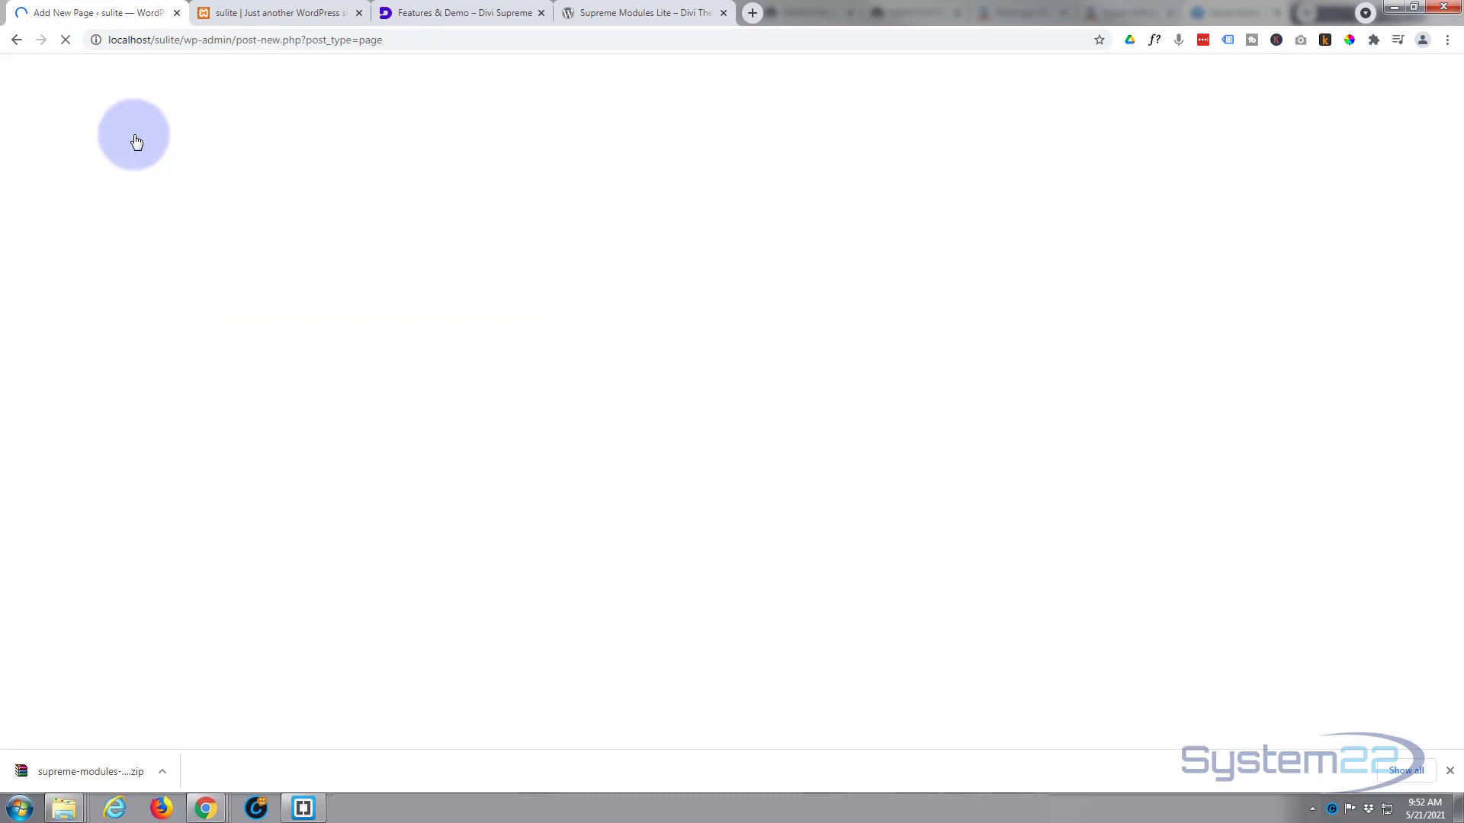
type("Supreme Lite")
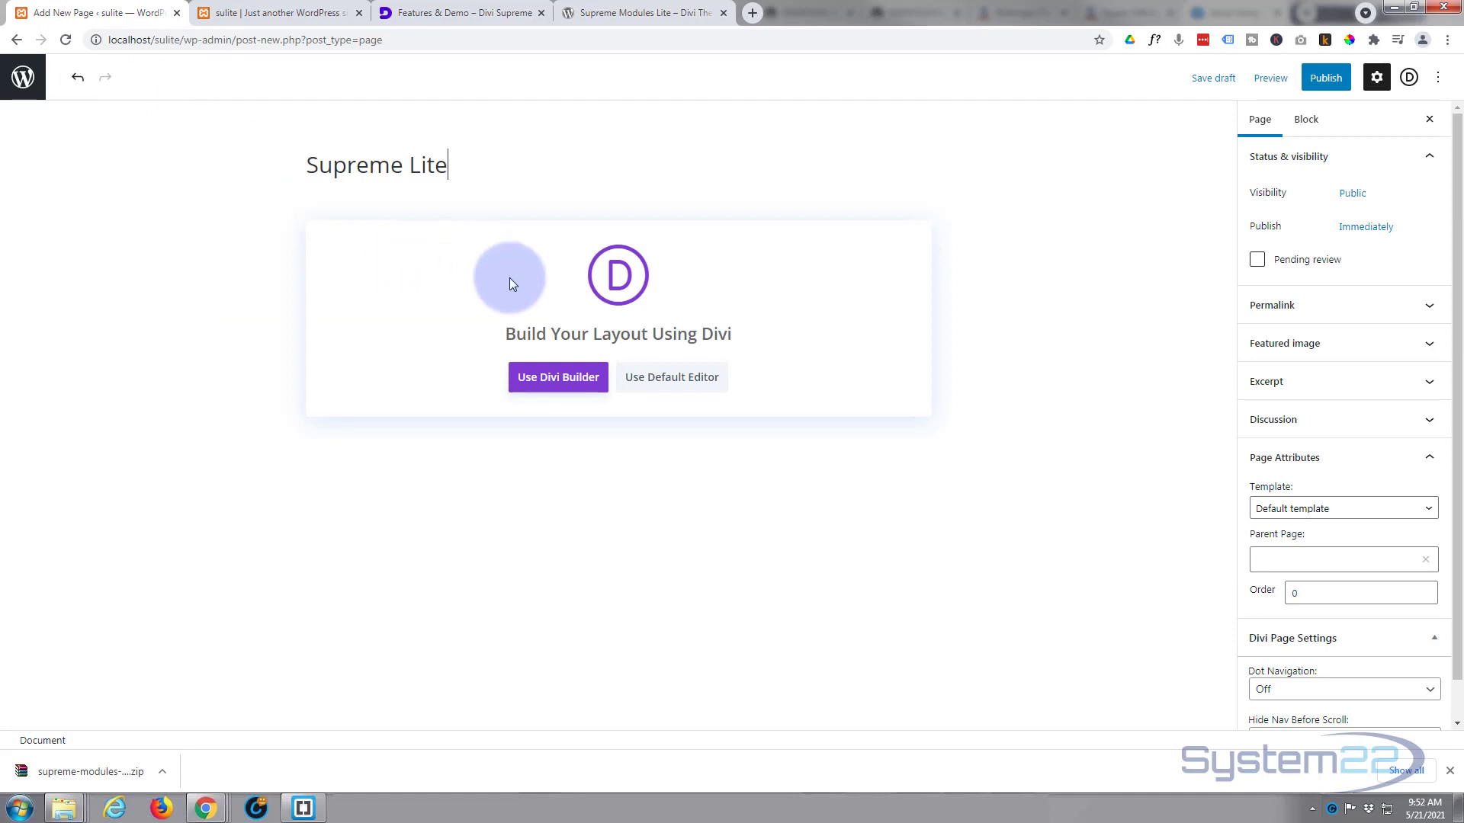
Use the Divi Builder, build the page from scratch, and add a two-column row
left_click(559, 379)
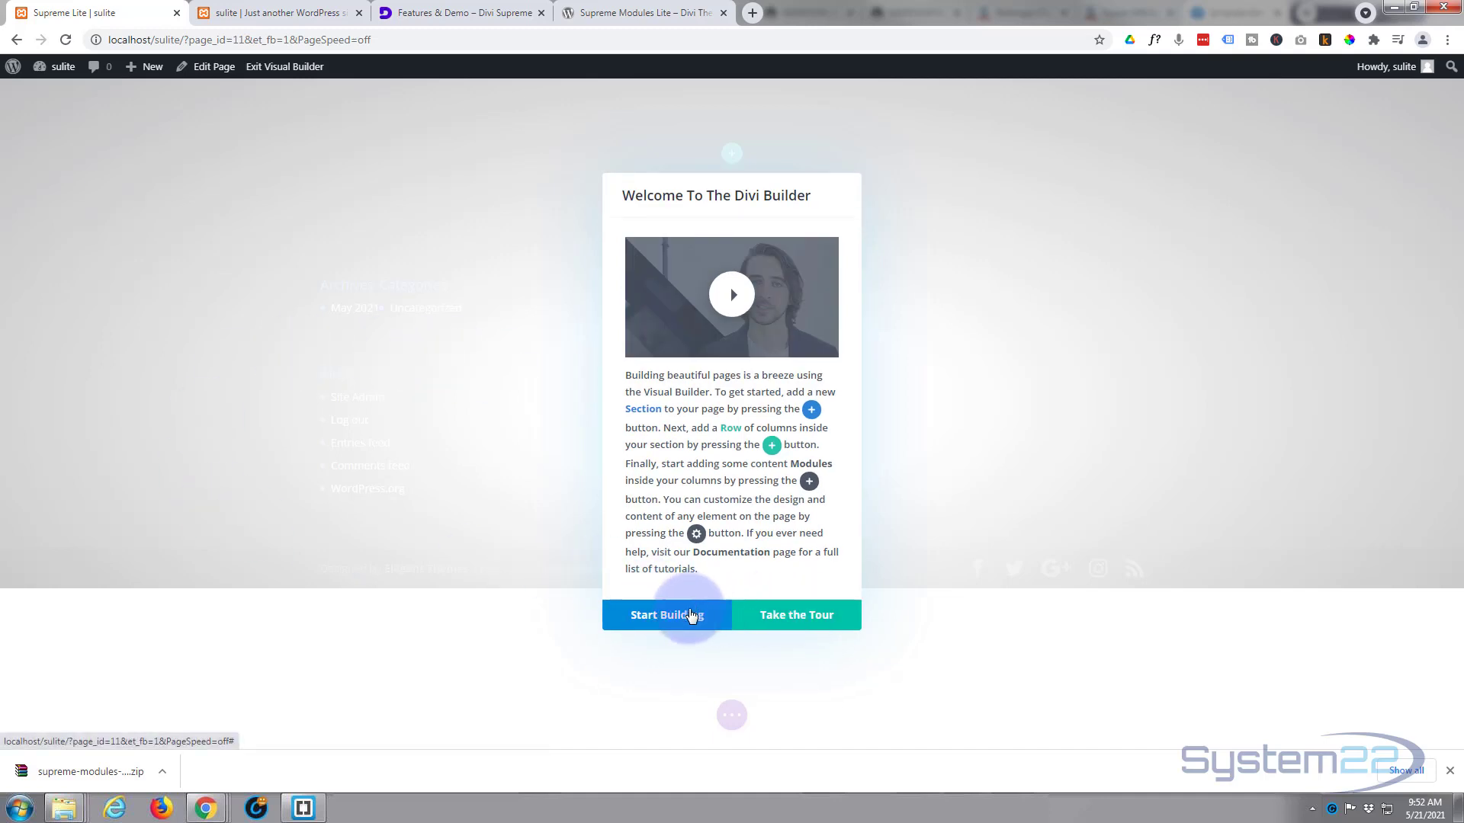
left_click(681, 615)
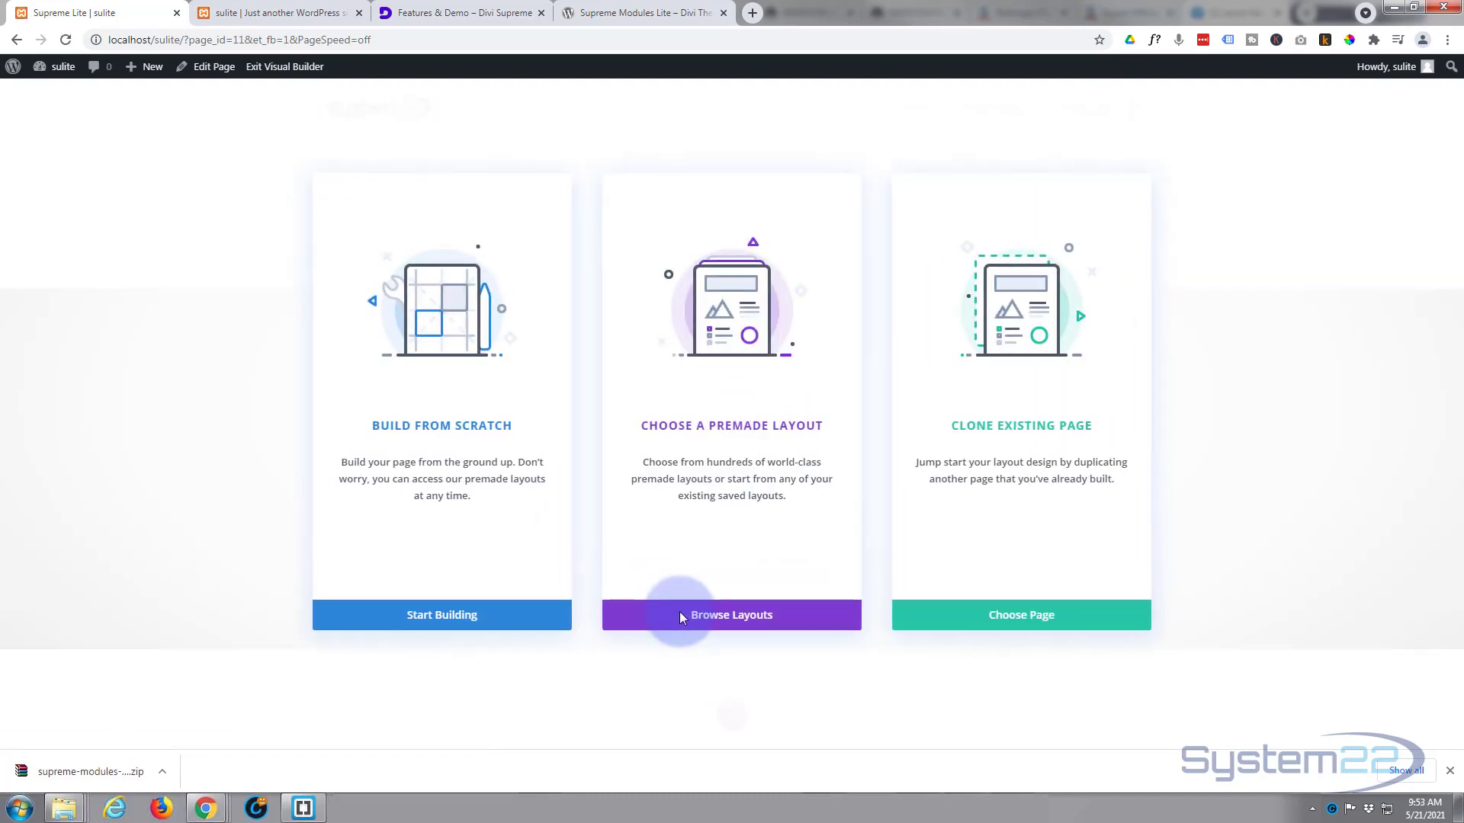
left_click(457, 622)
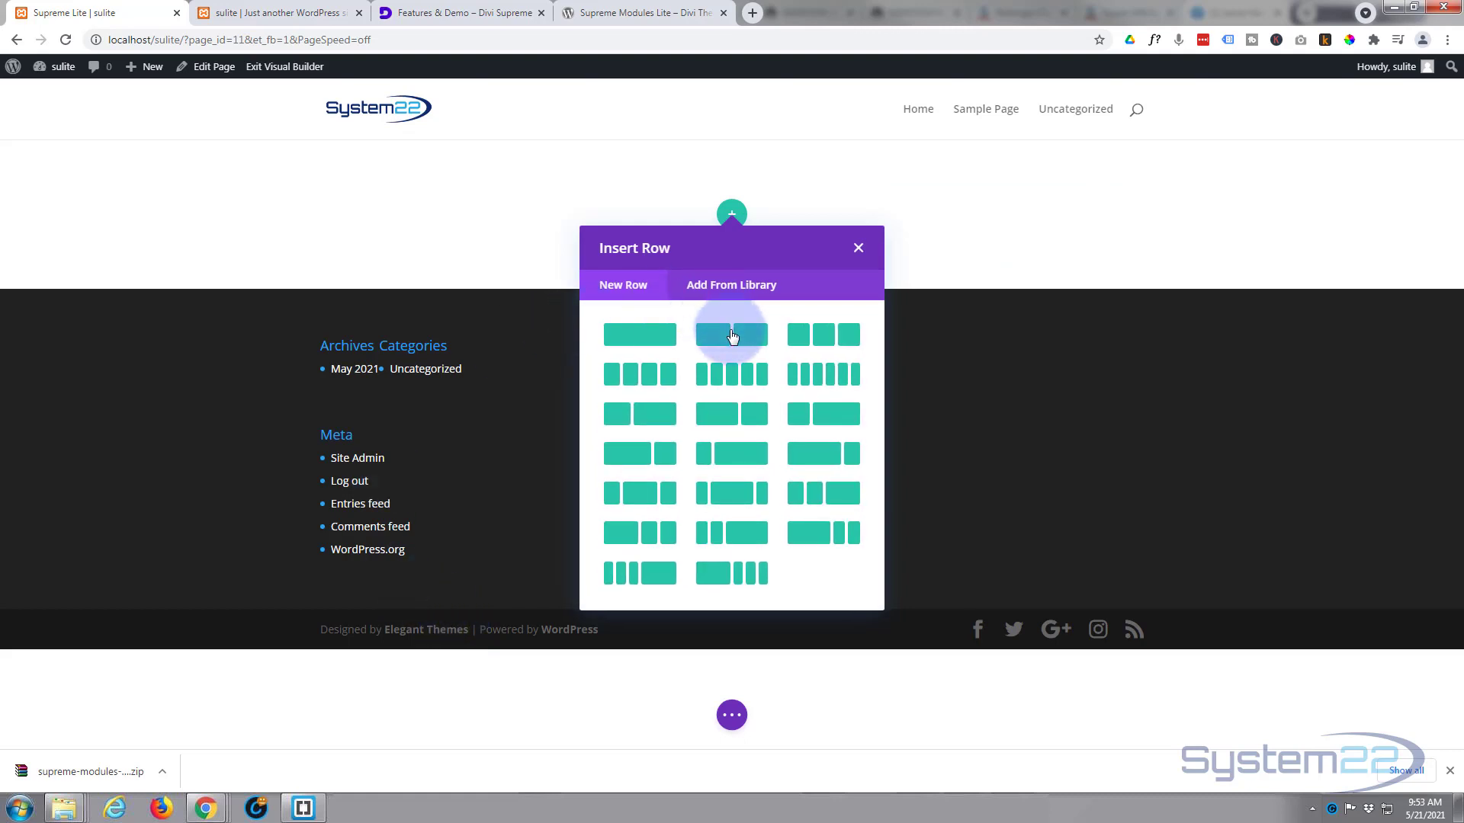
left_click(728, 336)
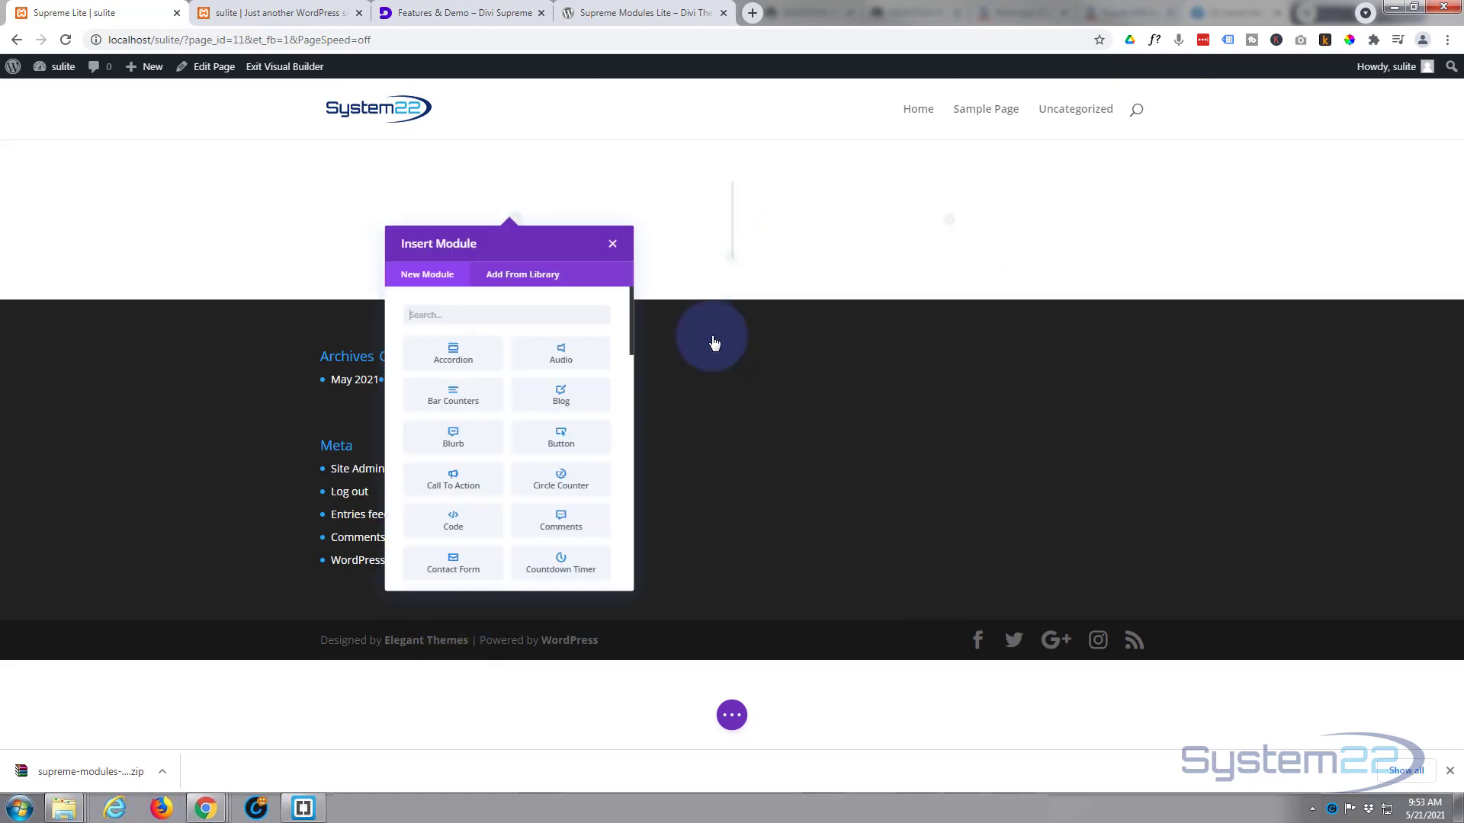
Scroll the module list through the Supreme modules and back up to Supreme Before/After Image Slider
left_click(442, 387)
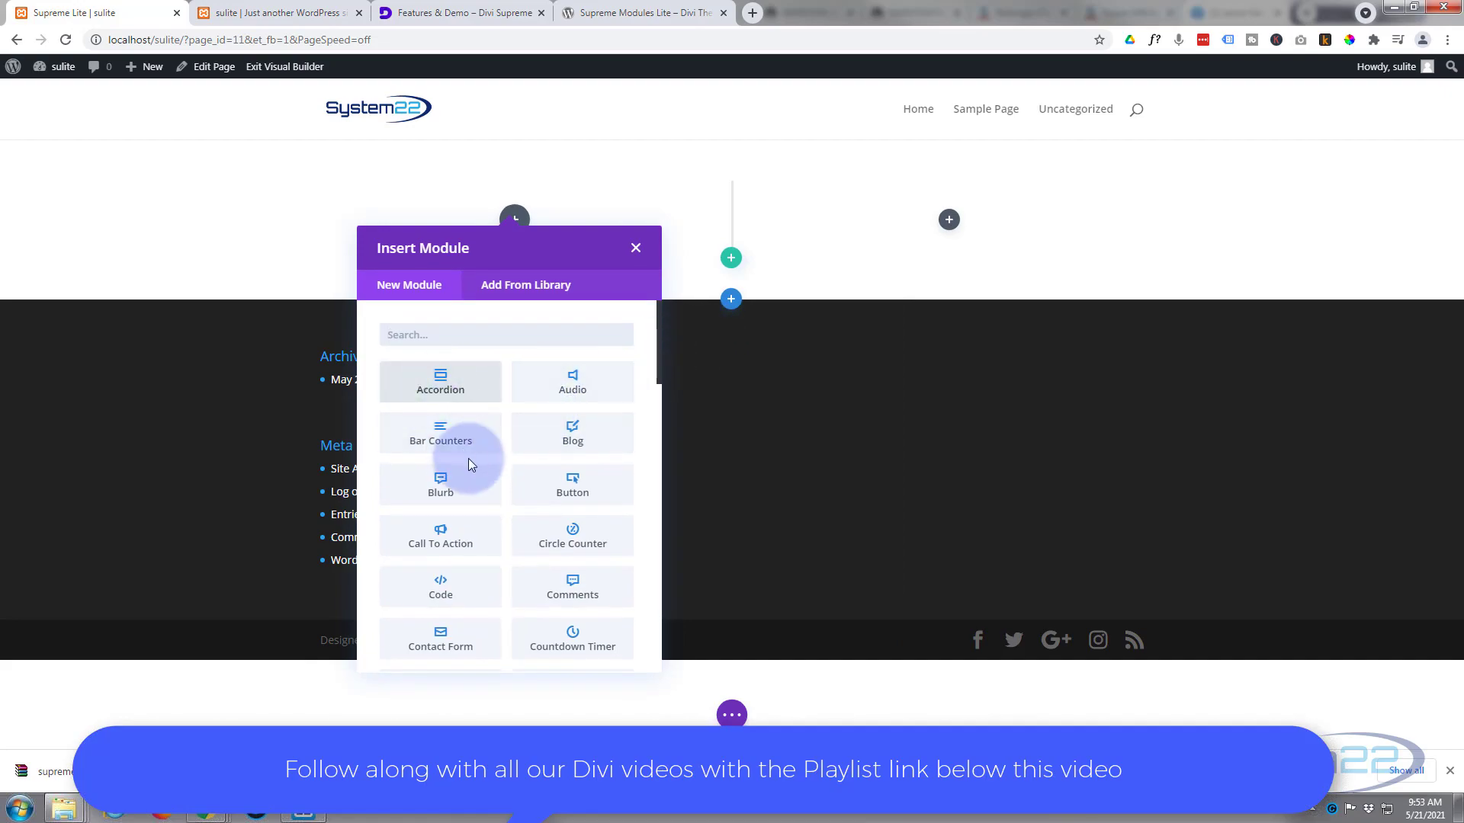
scroll(473, 456, "down", 3)
scroll(472, 455, "down", 8)
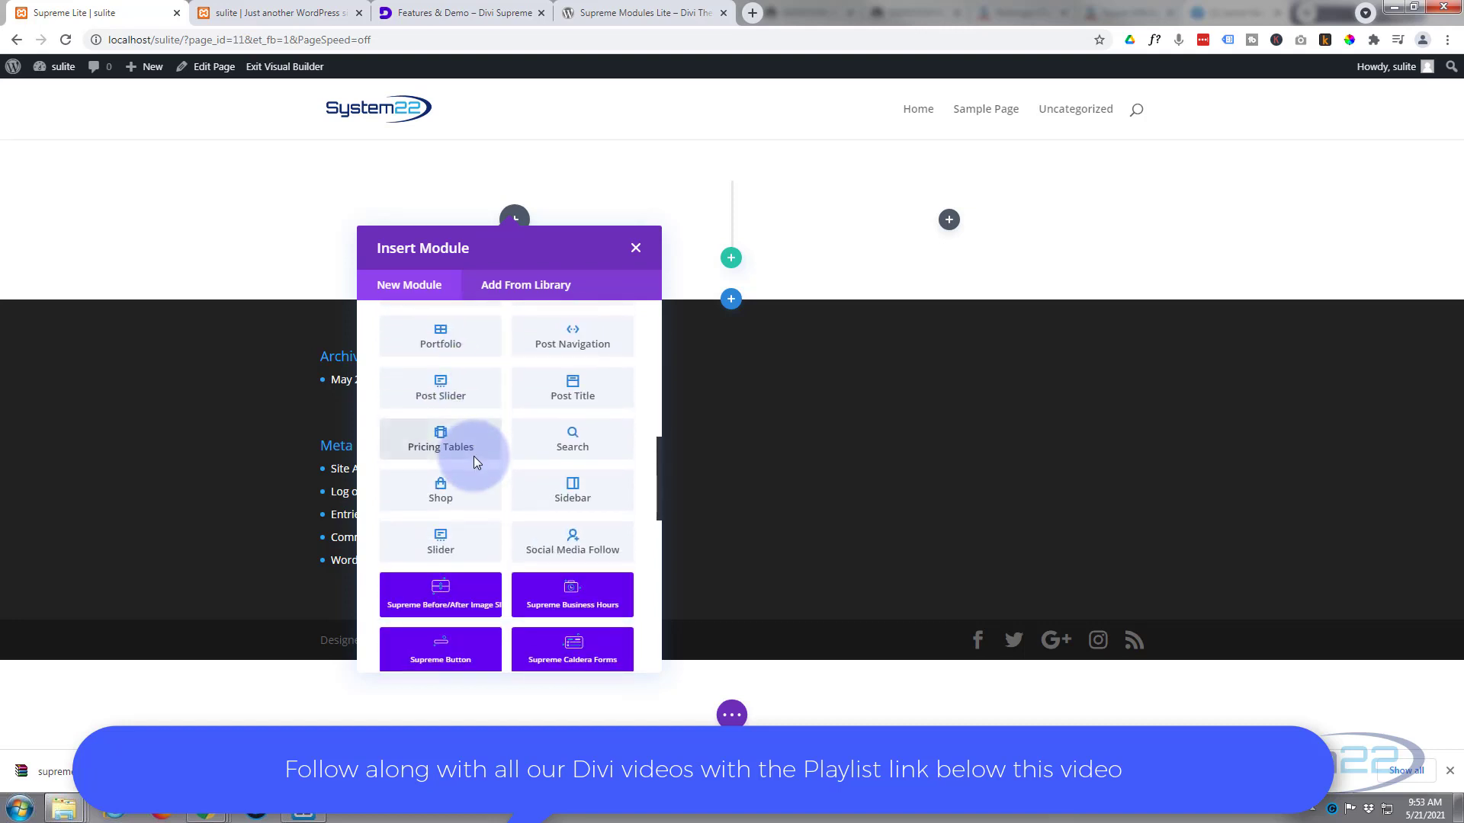
scroll(473, 456, "down", 3)
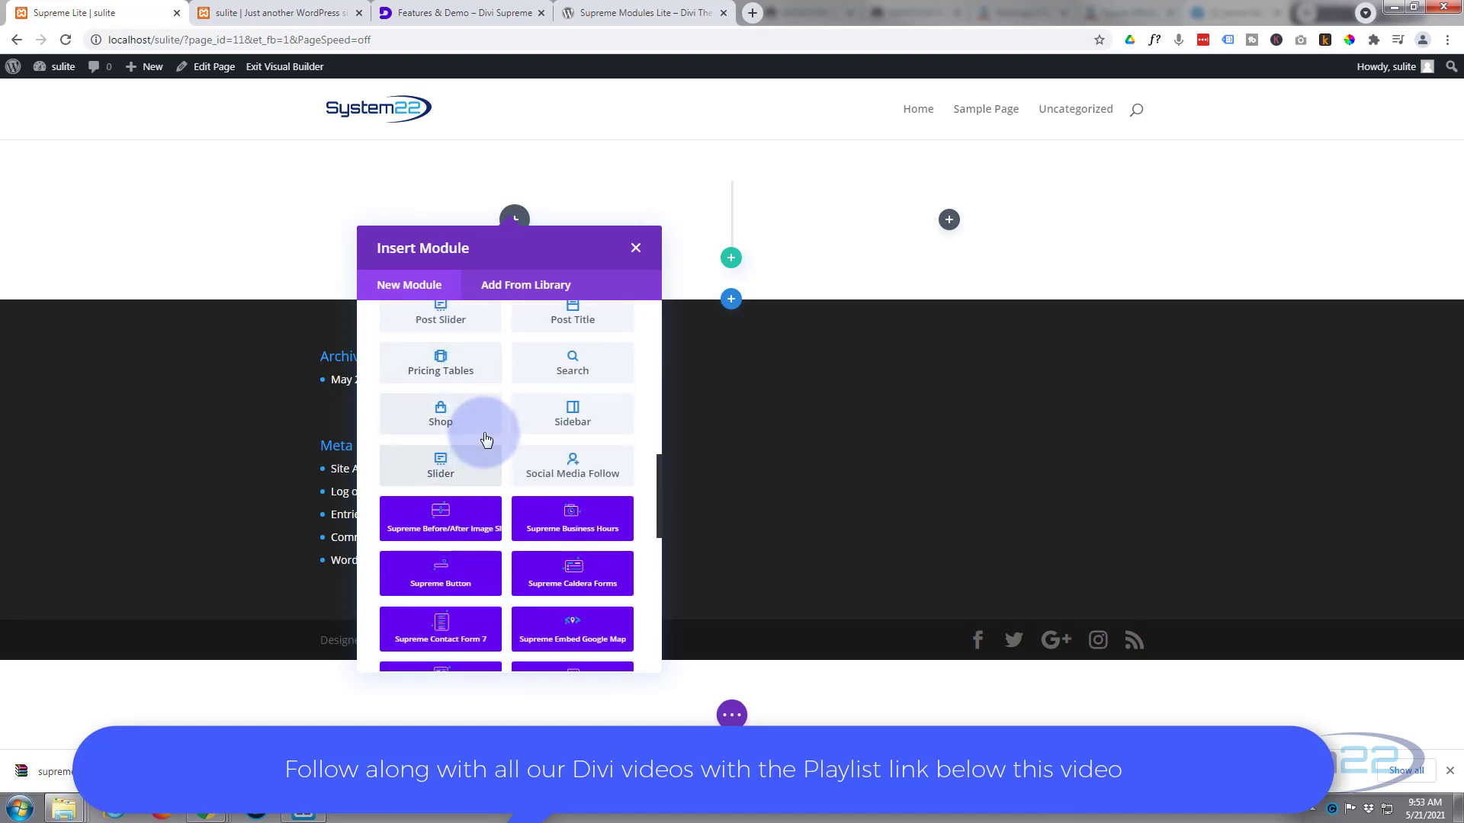
scroll(639, 386, "down", 3)
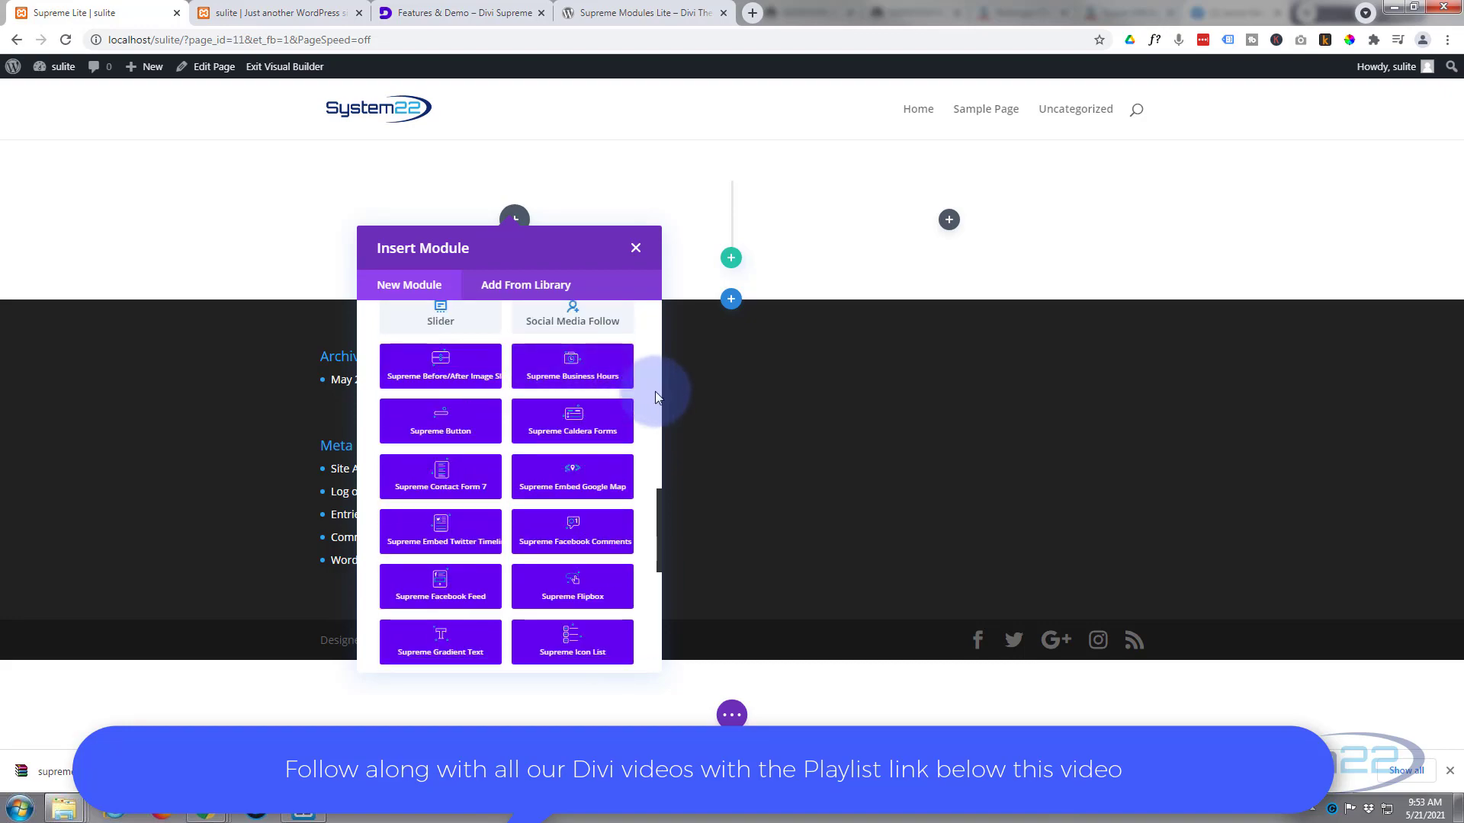
scroll(656, 391, "down", 4)
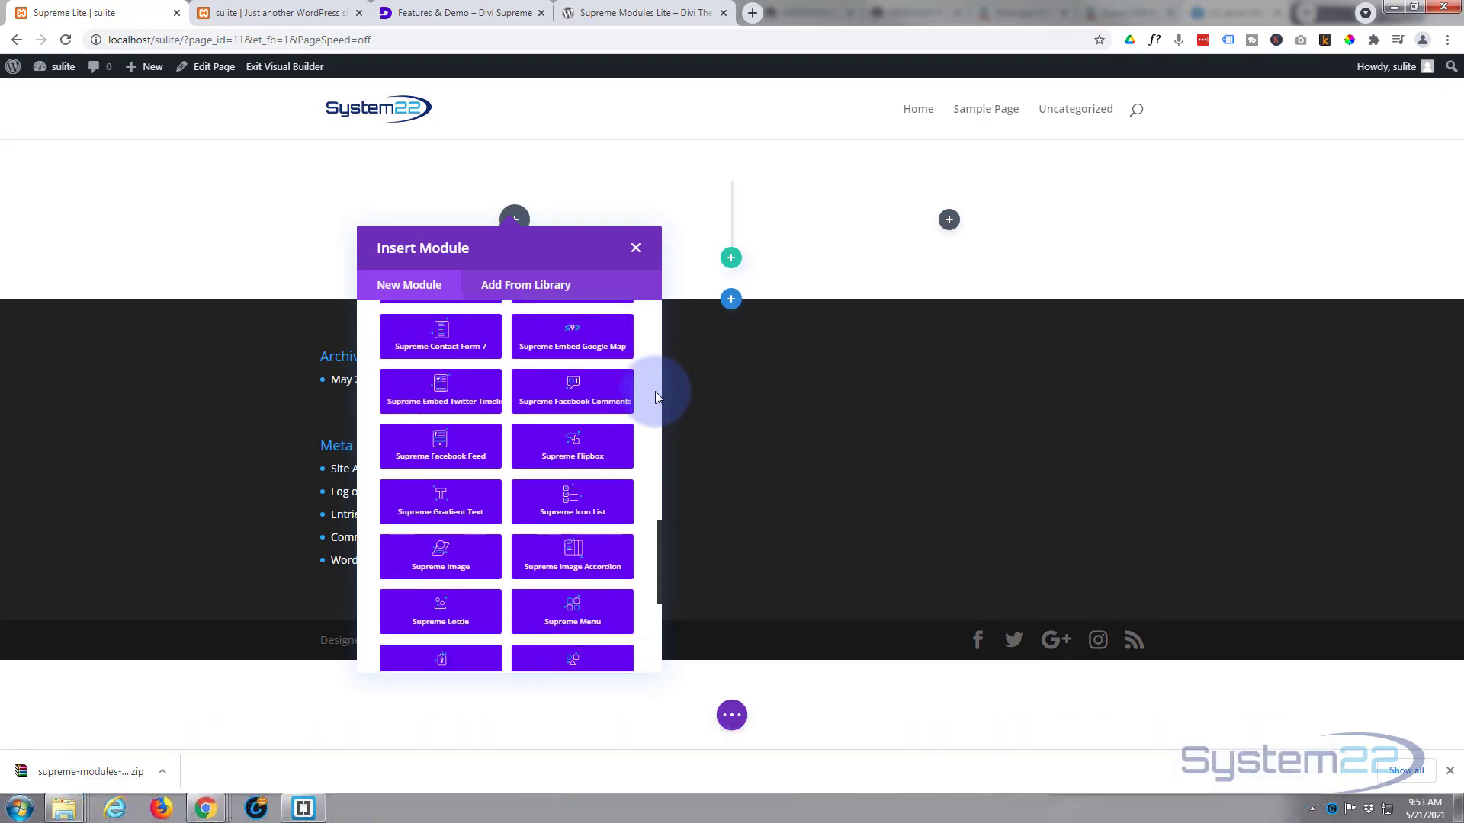
scroll(655, 391, "down", 4)
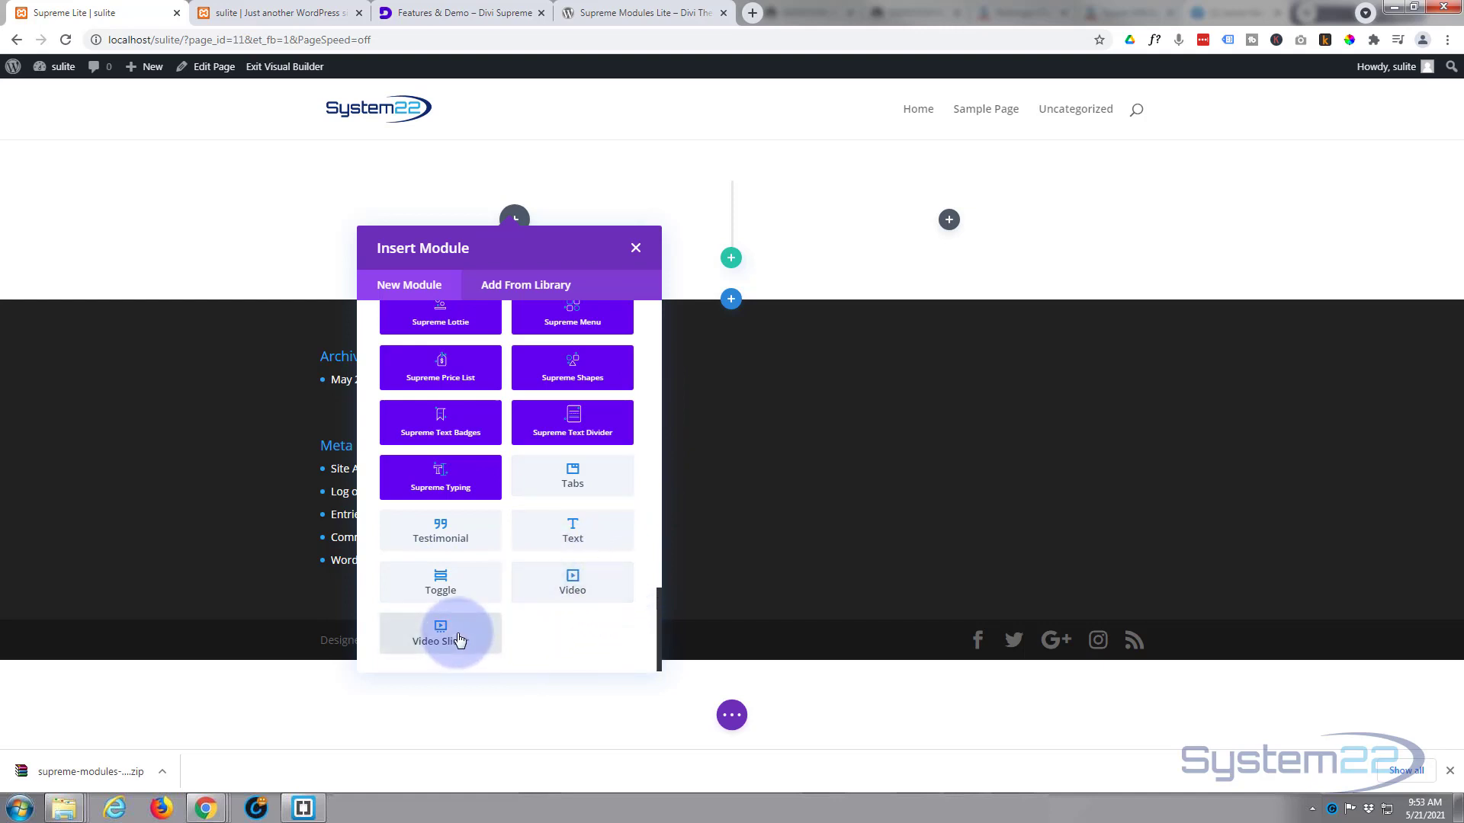
scroll(595, 626, "up", 2)
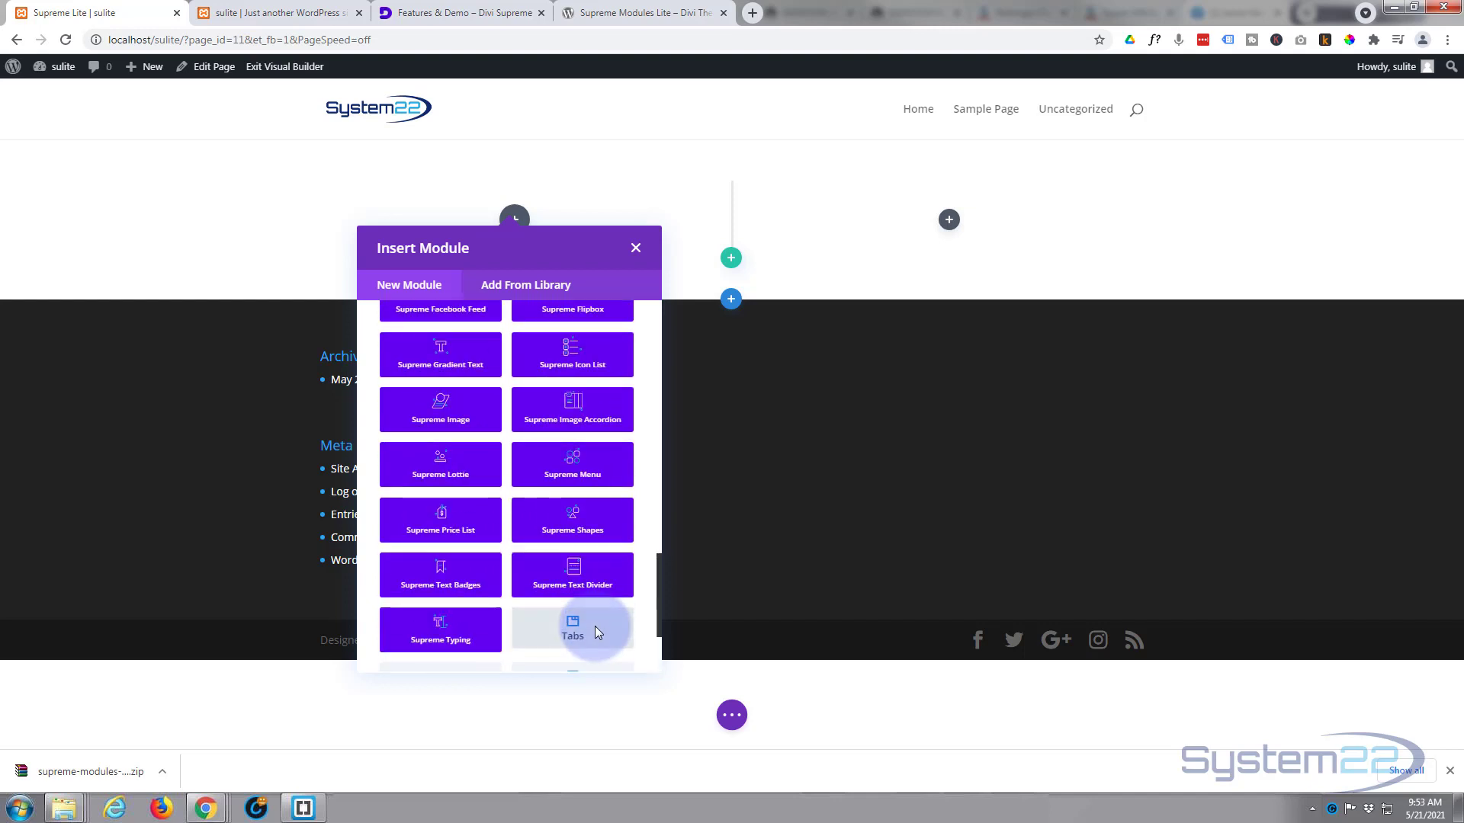
scroll(596, 631, "up", 4)
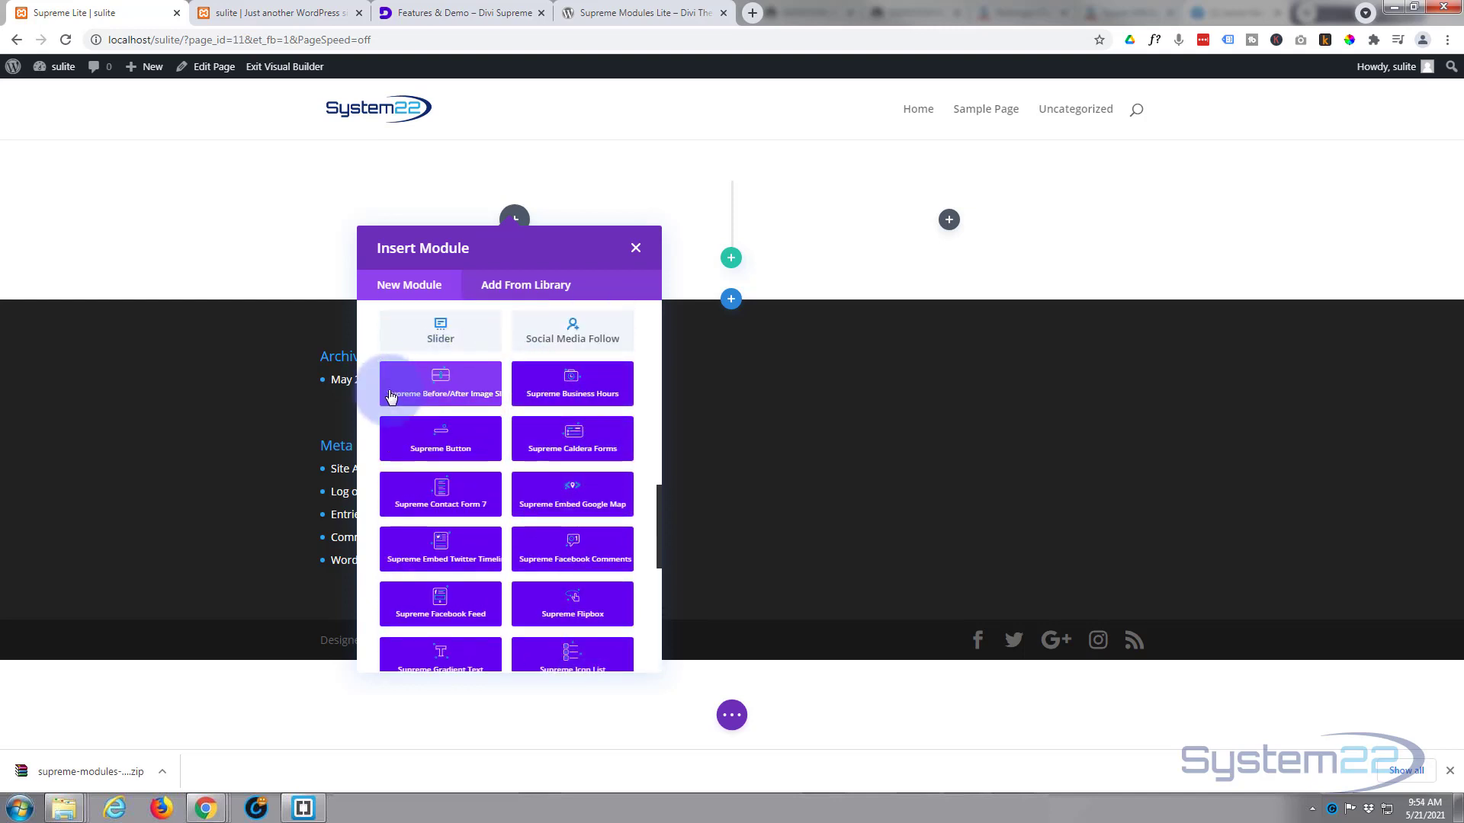
Add a Supreme Before/After Image Slider module, upload 724.jpg and 823.jpg, and select 724.jpg
left_click(449, 384)
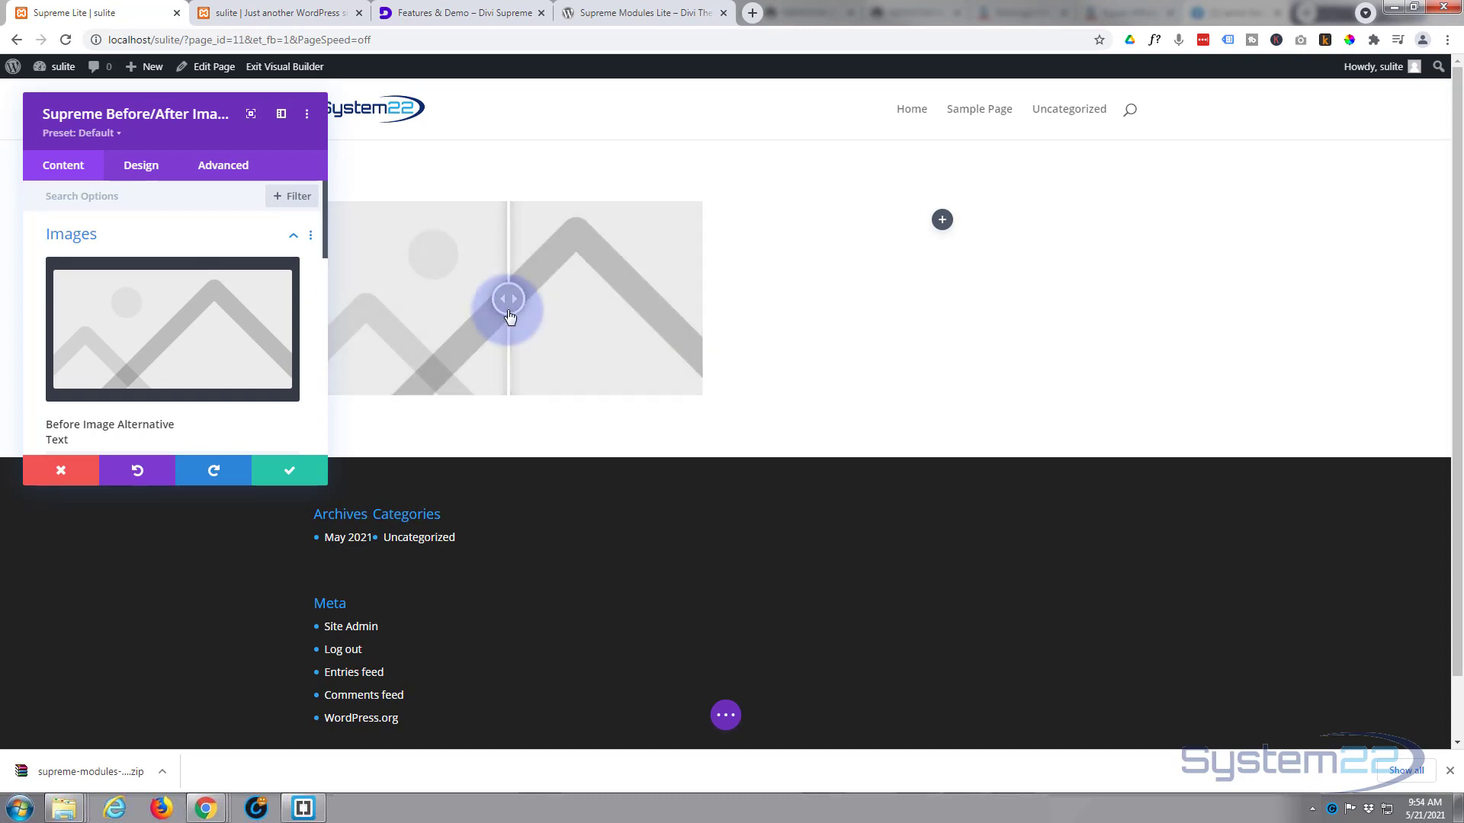
left_click(201, 348)
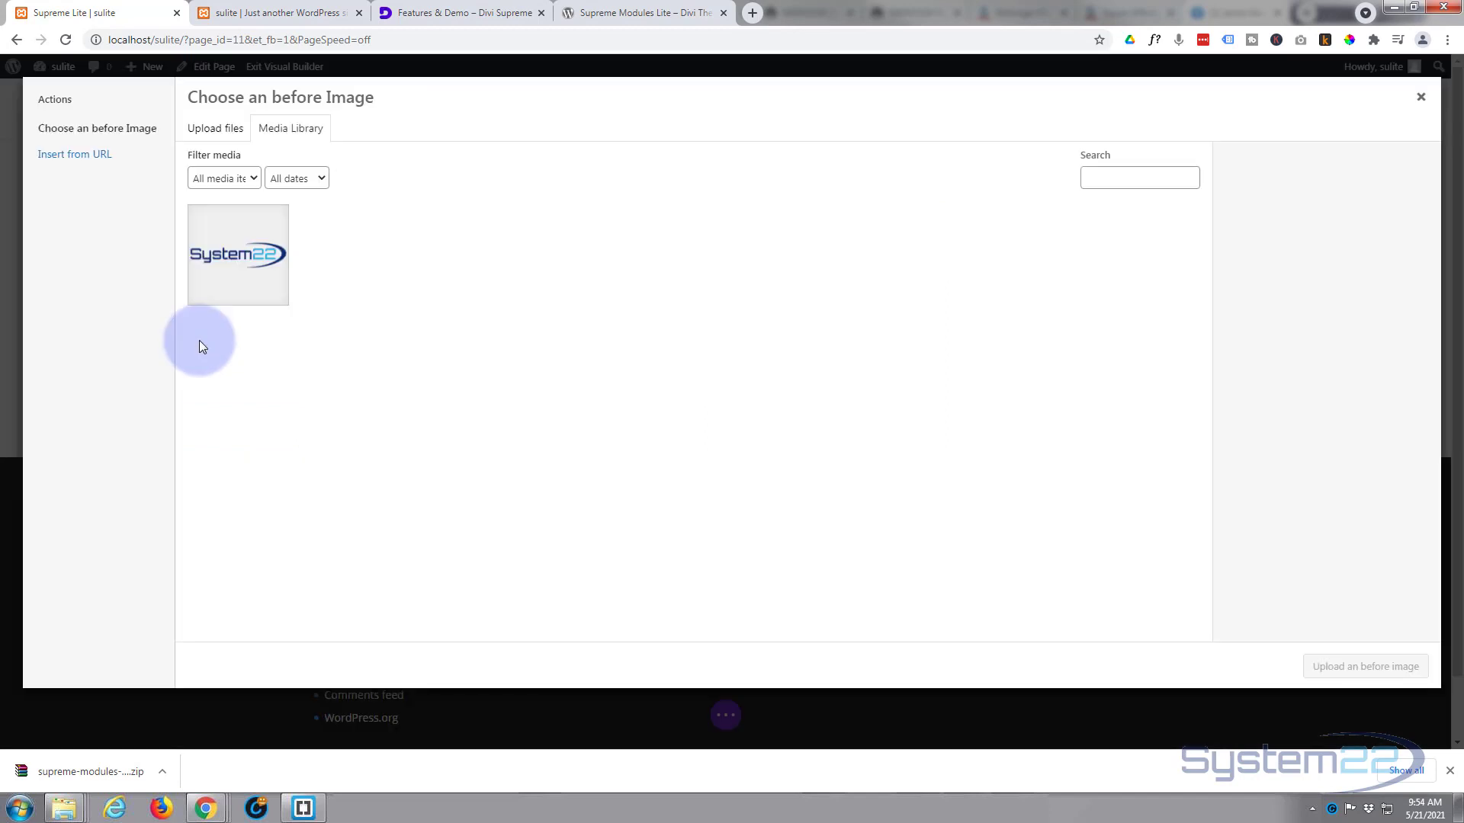
left_click_drag(2, 303, 474, 286)
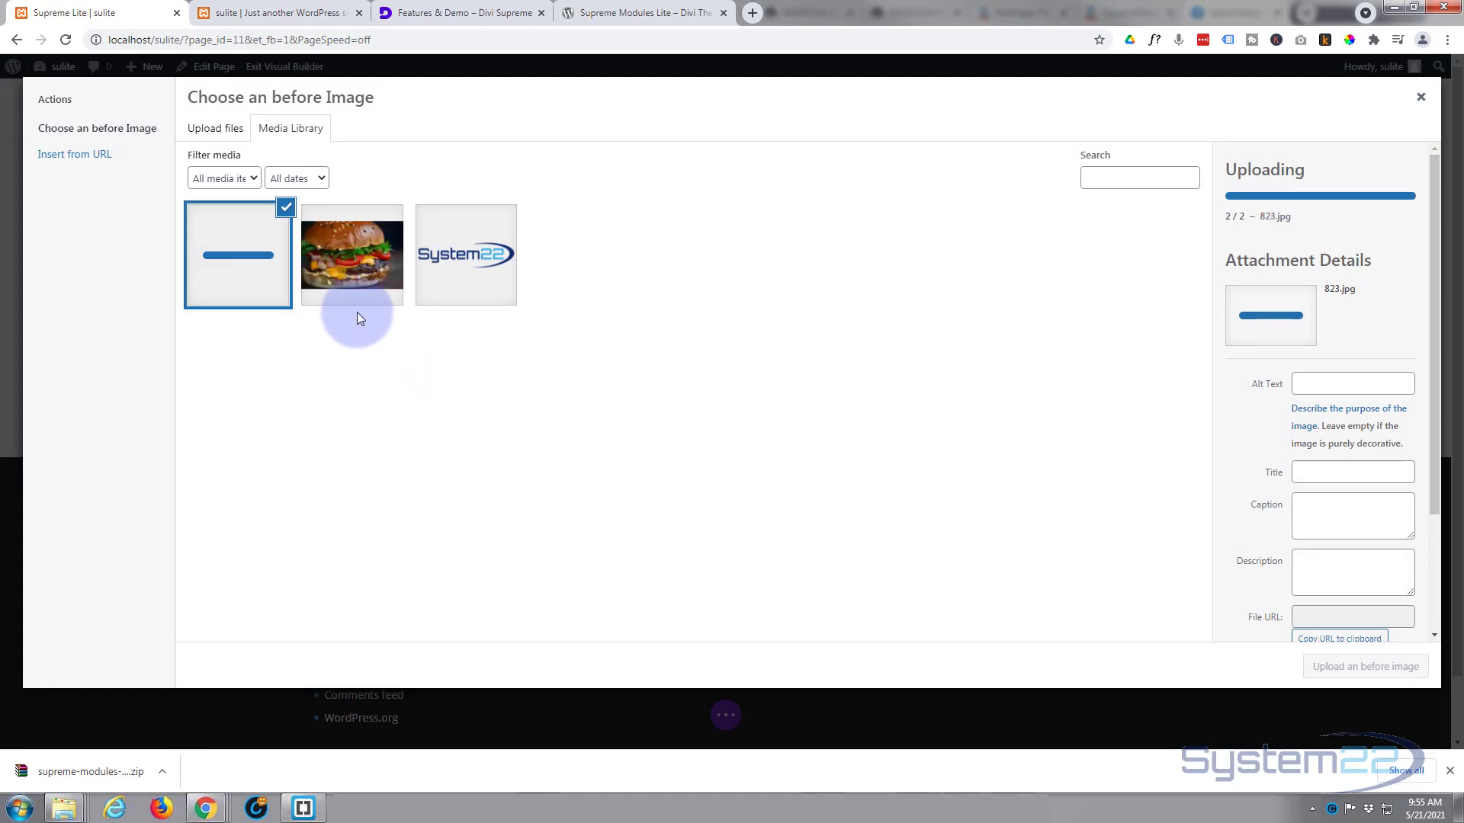
left_click(350, 282)
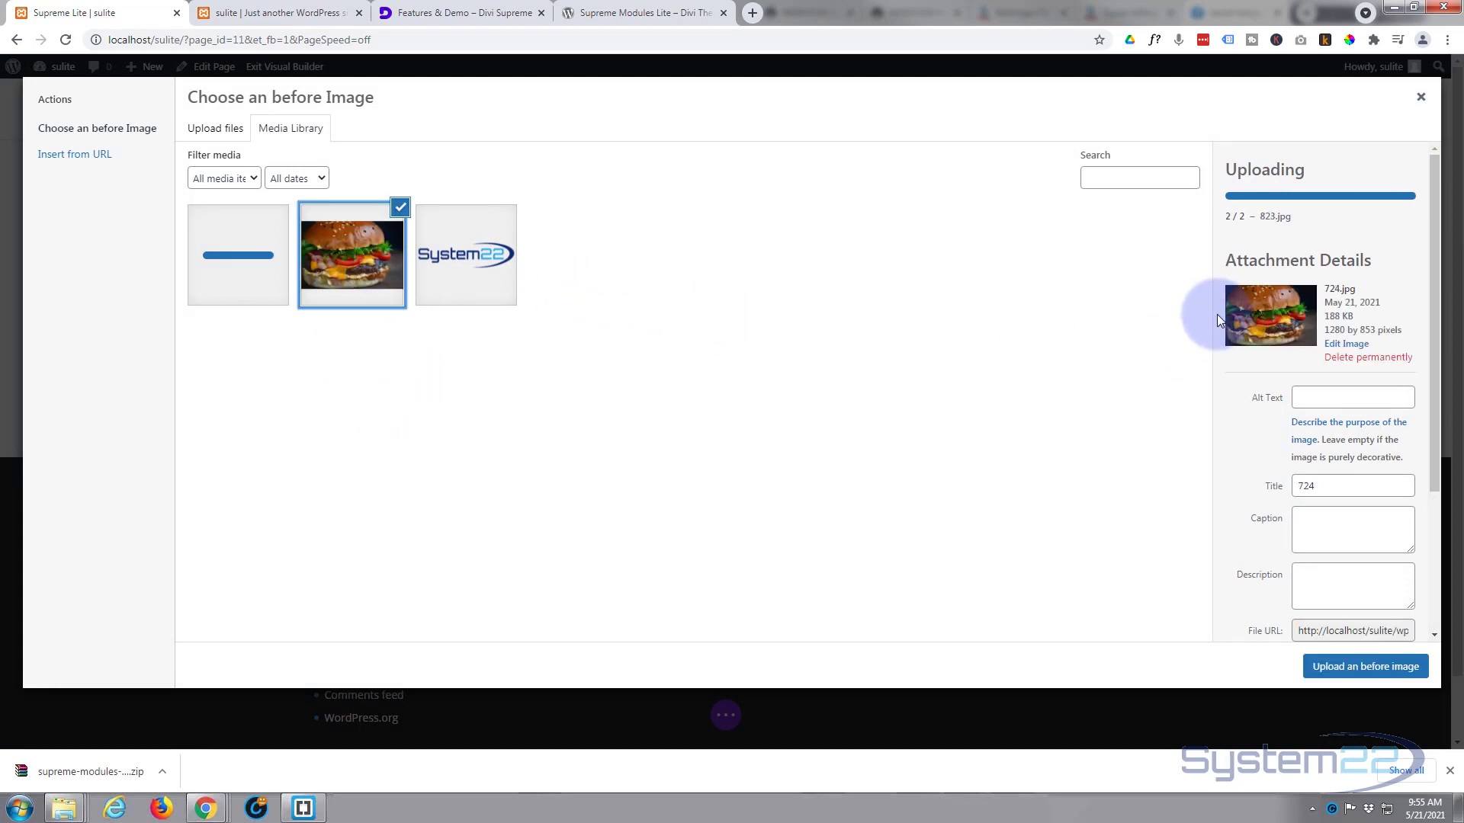
Review the alt text, title, caption and description fields of 724.jpg
left_click(1308, 393)
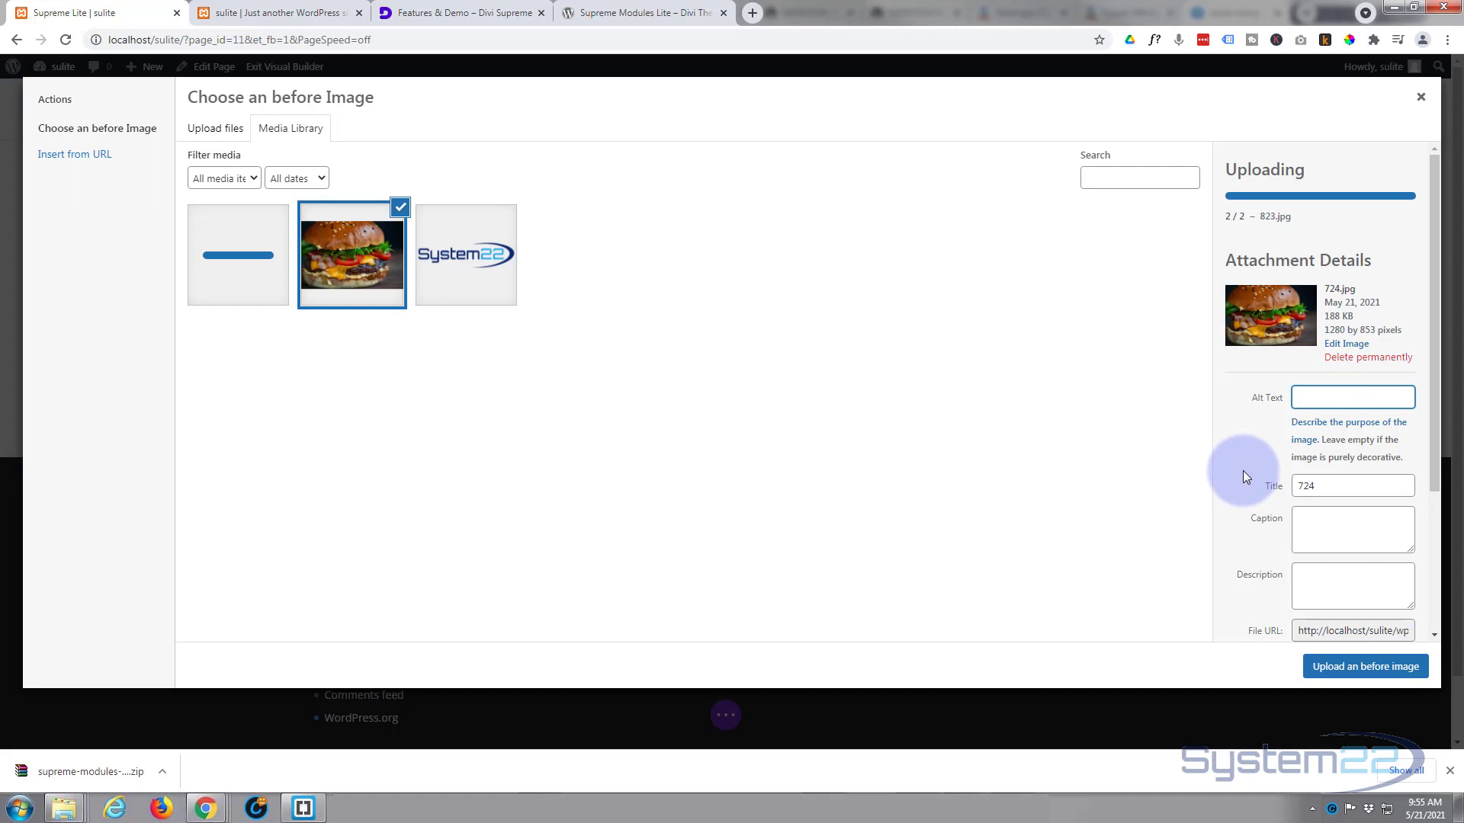
left_click_drag(1326, 486, 1295, 485)
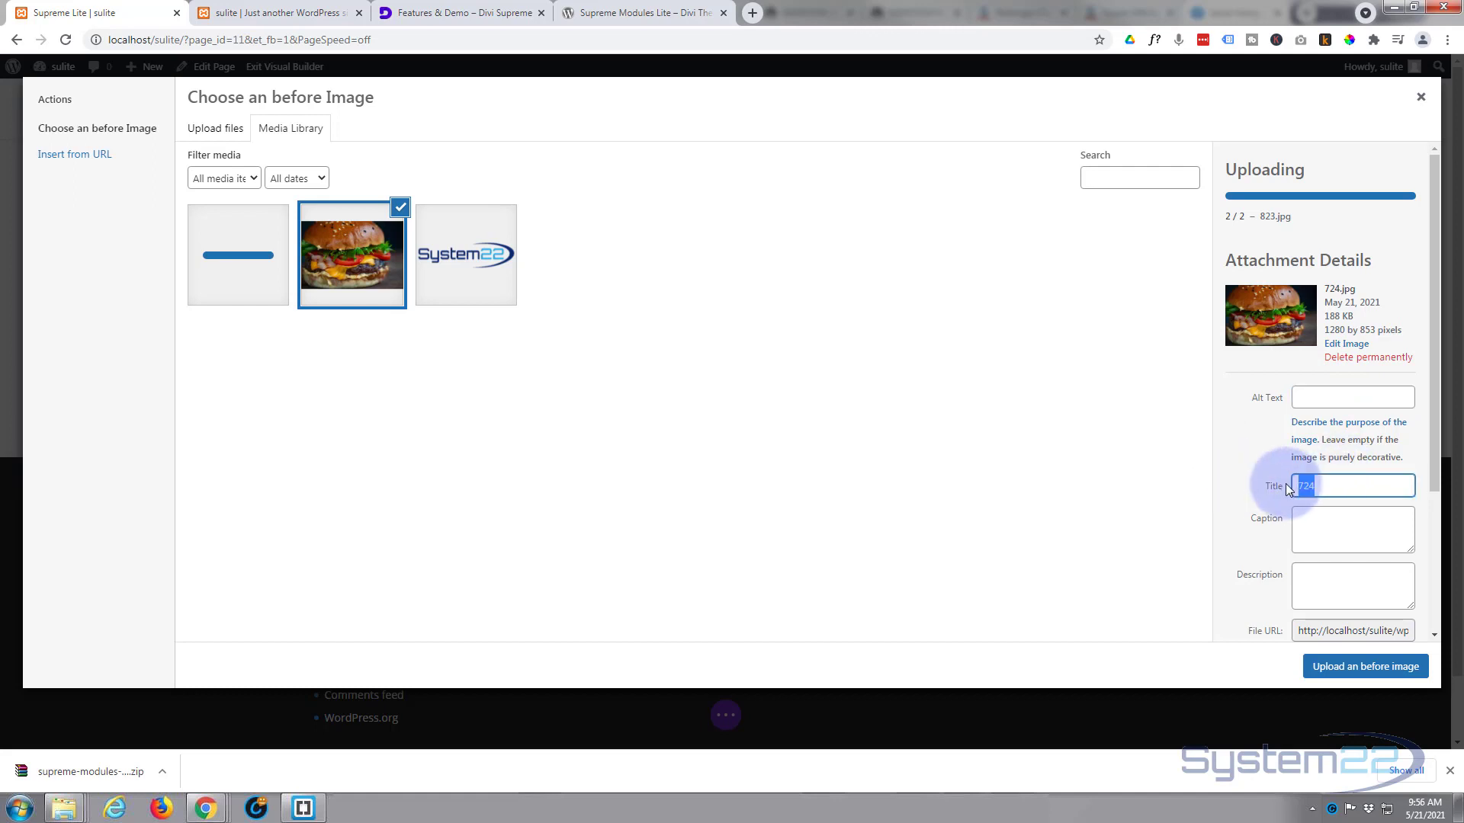
left_click(1318, 519)
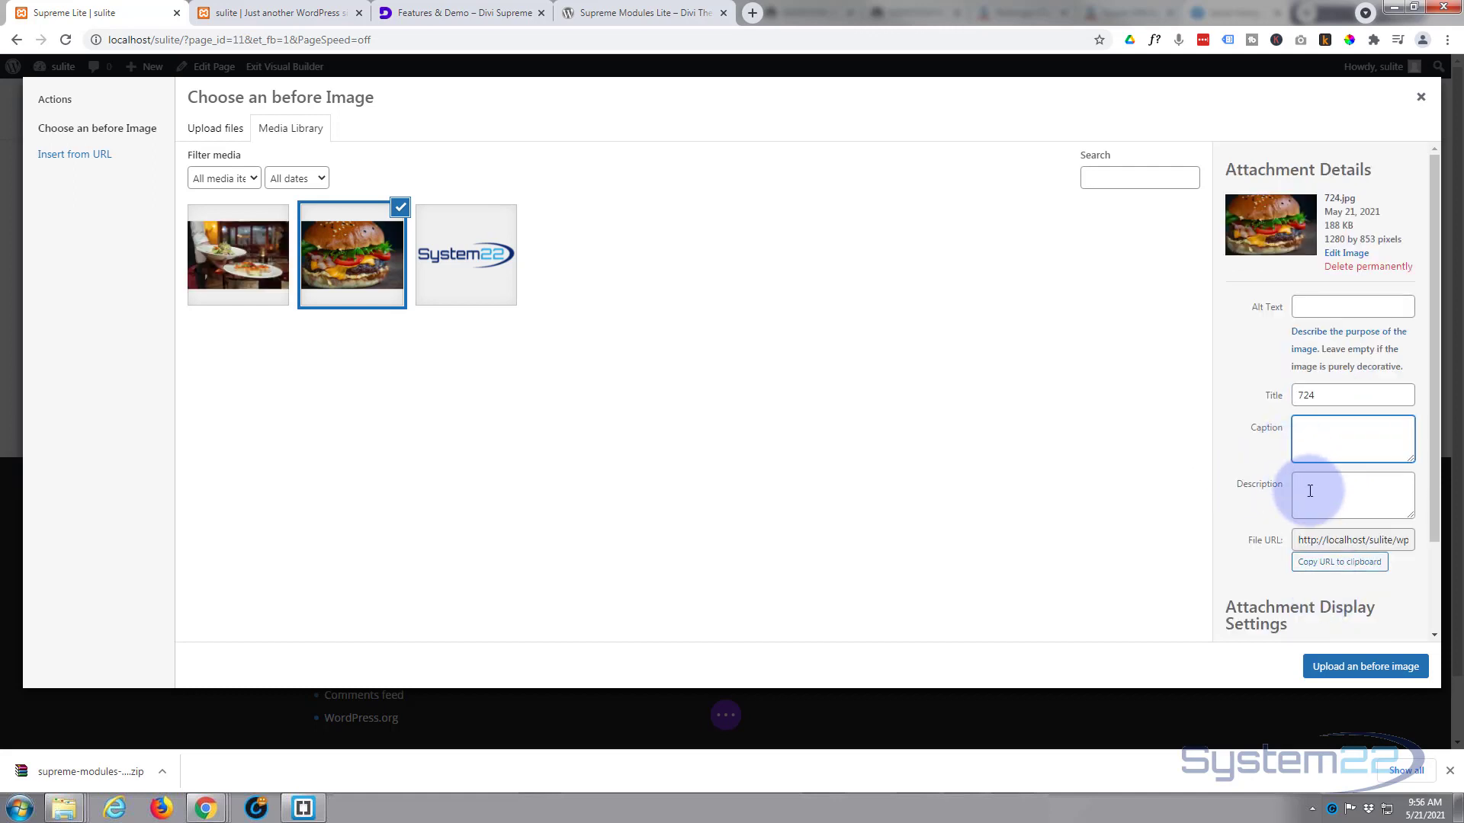
left_click(1309, 491)
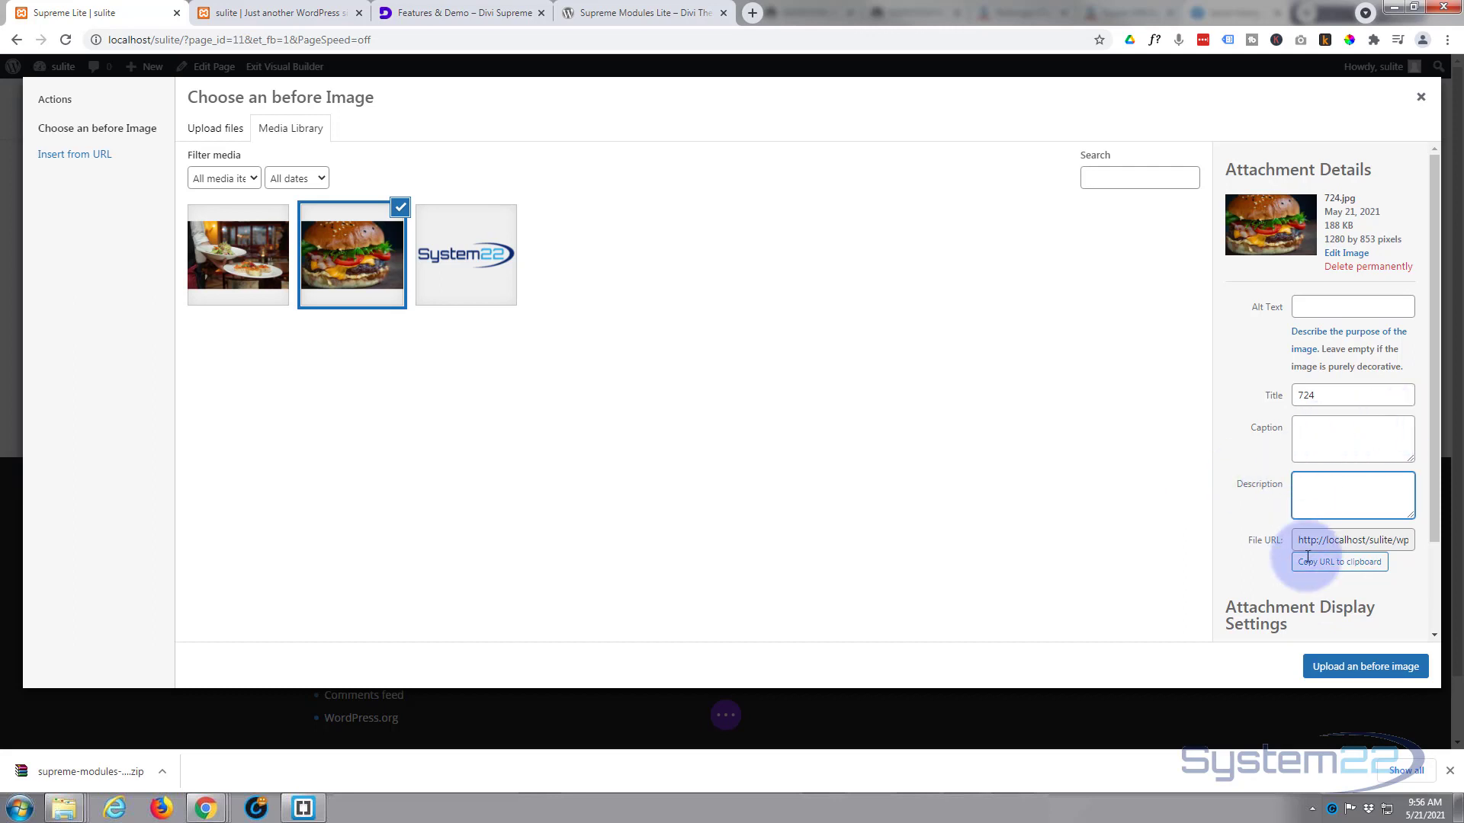
Set the burger photo as the before image and give it the title 'Hamberger'
left_click(1364, 667)
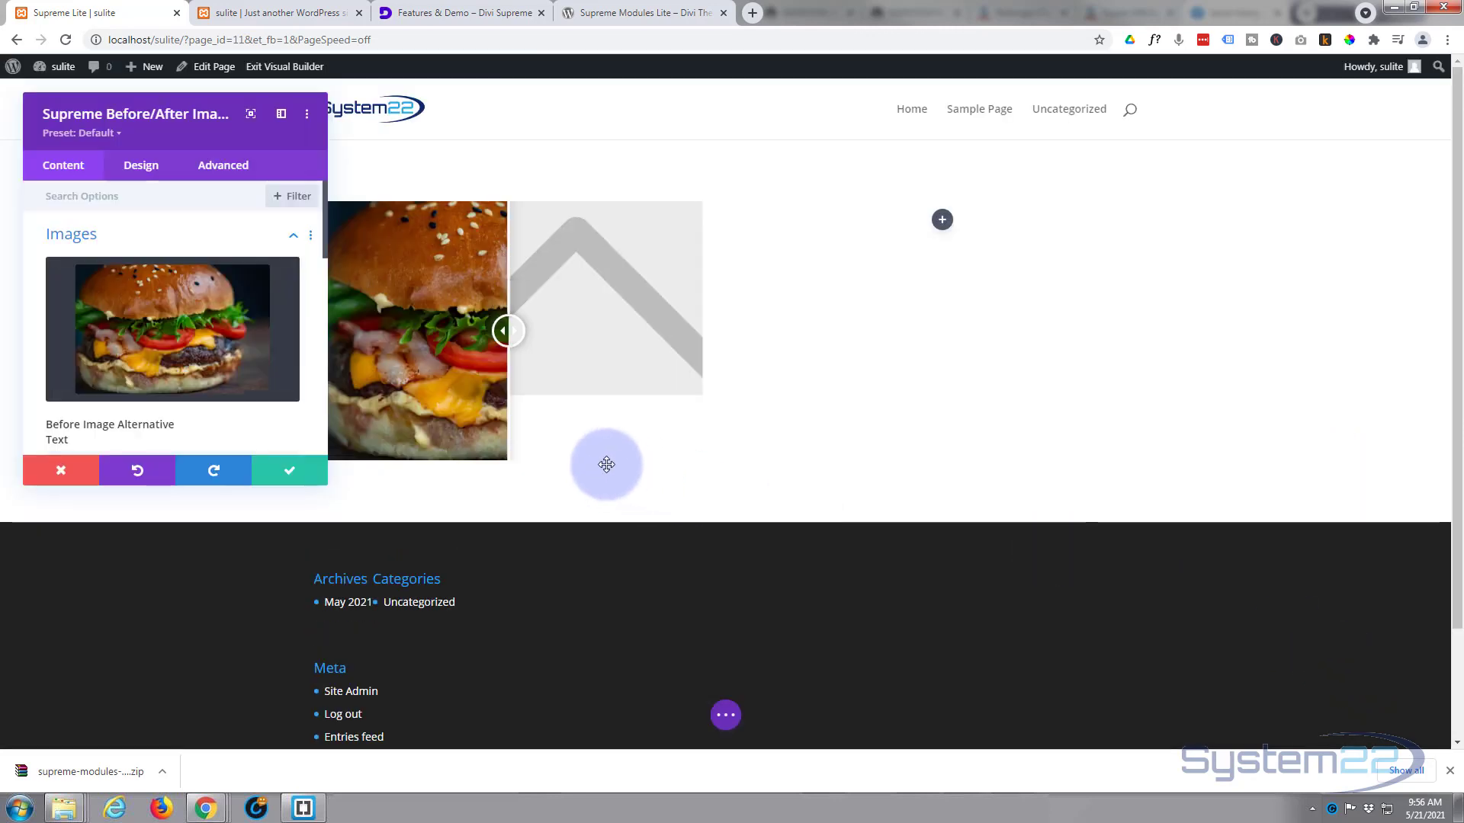
mouse_move(242, 321)
scroll(243, 321, "down", 2)
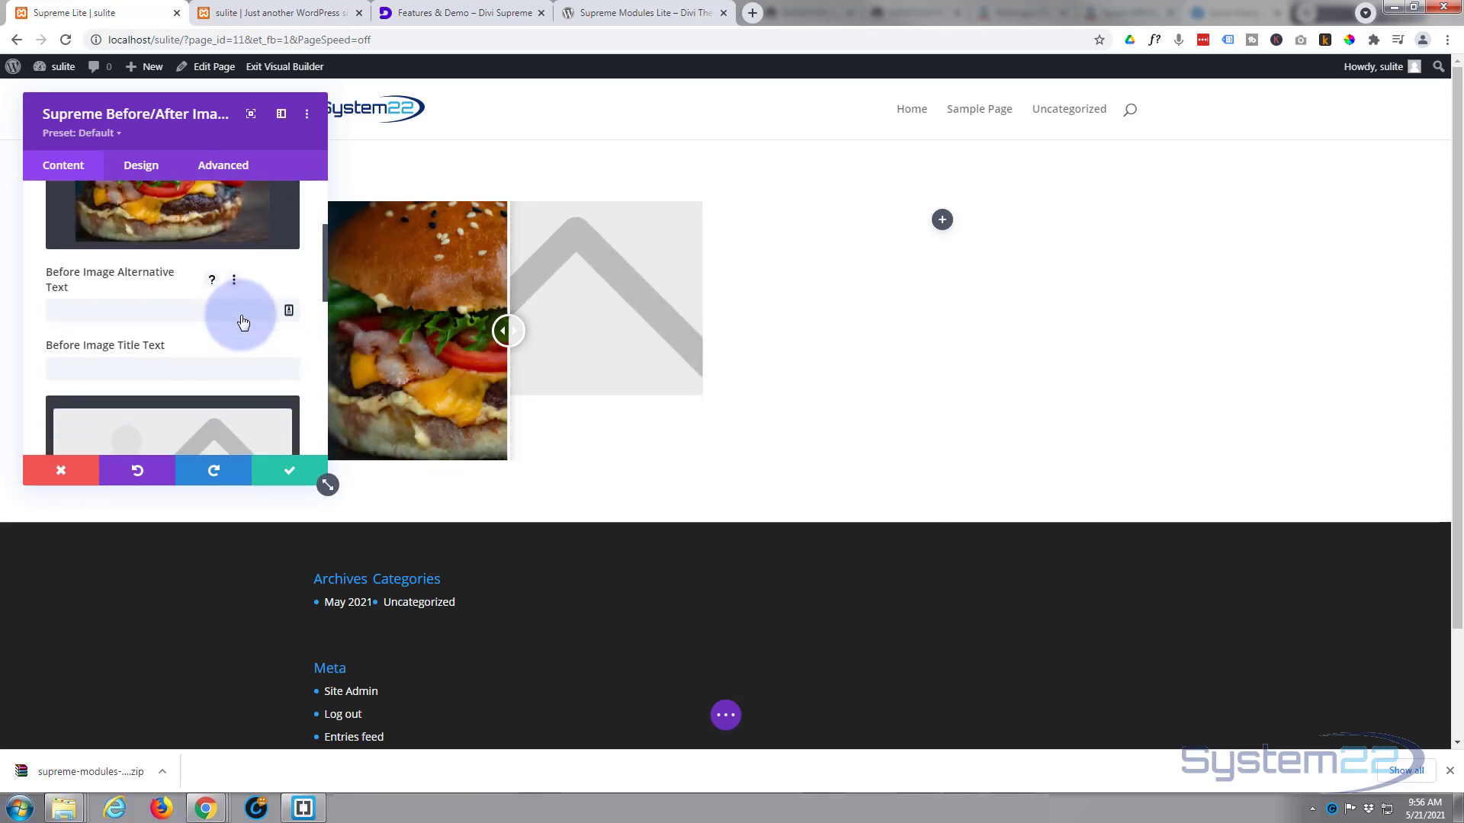
left_click(75, 310)
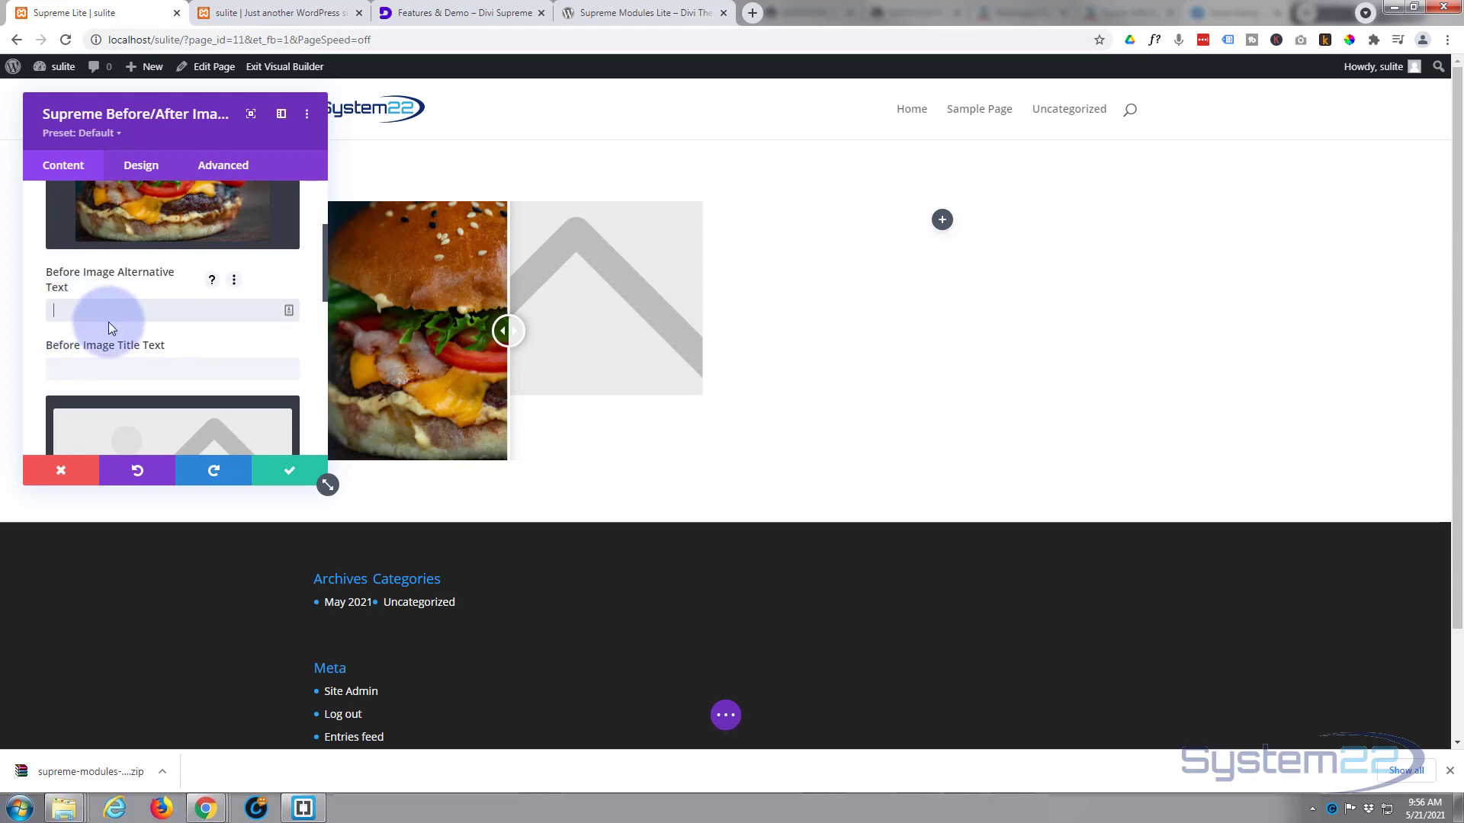
scroll(108, 320, "down", 1)
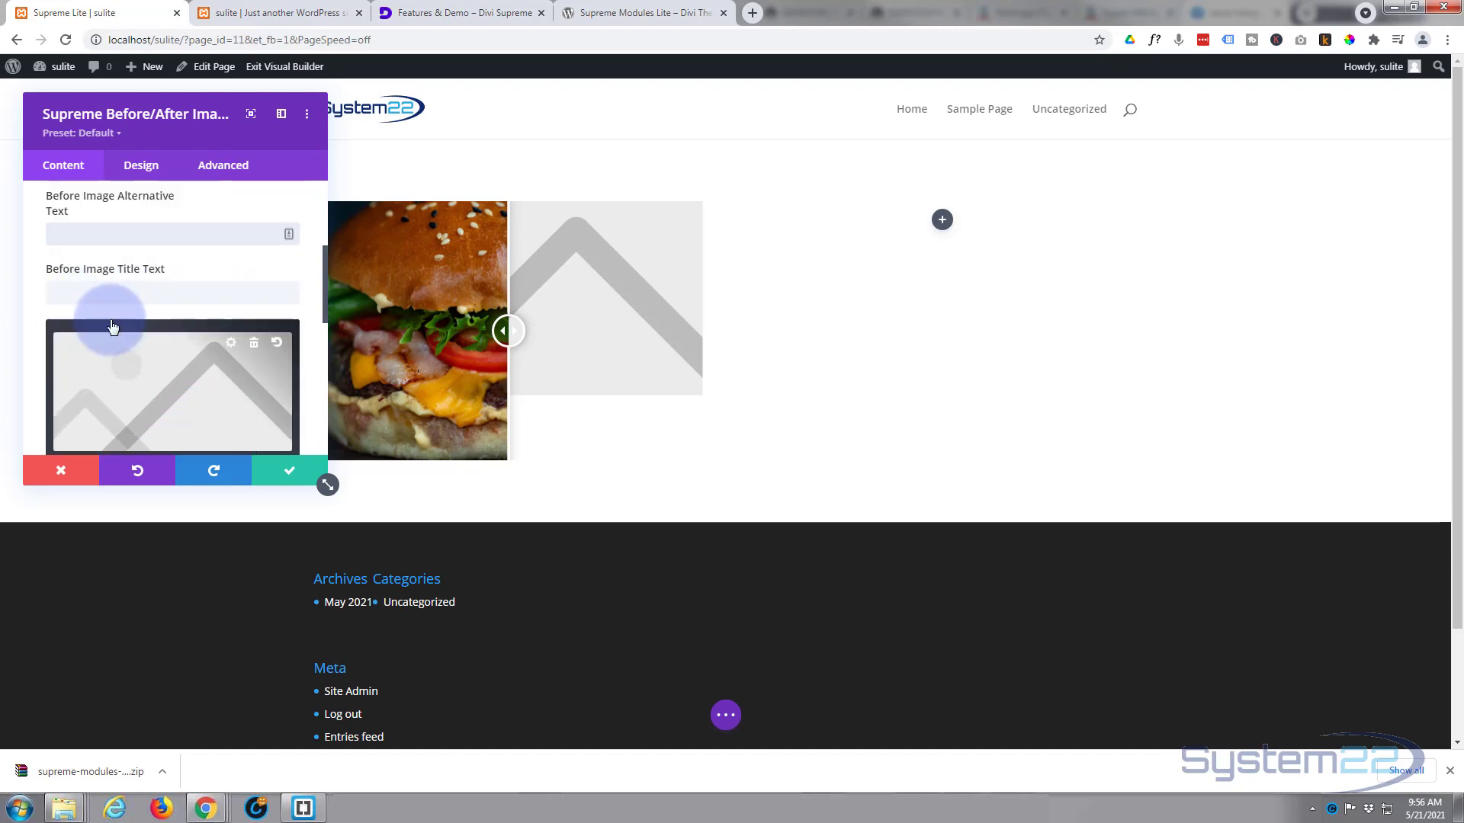
left_click(70, 291)
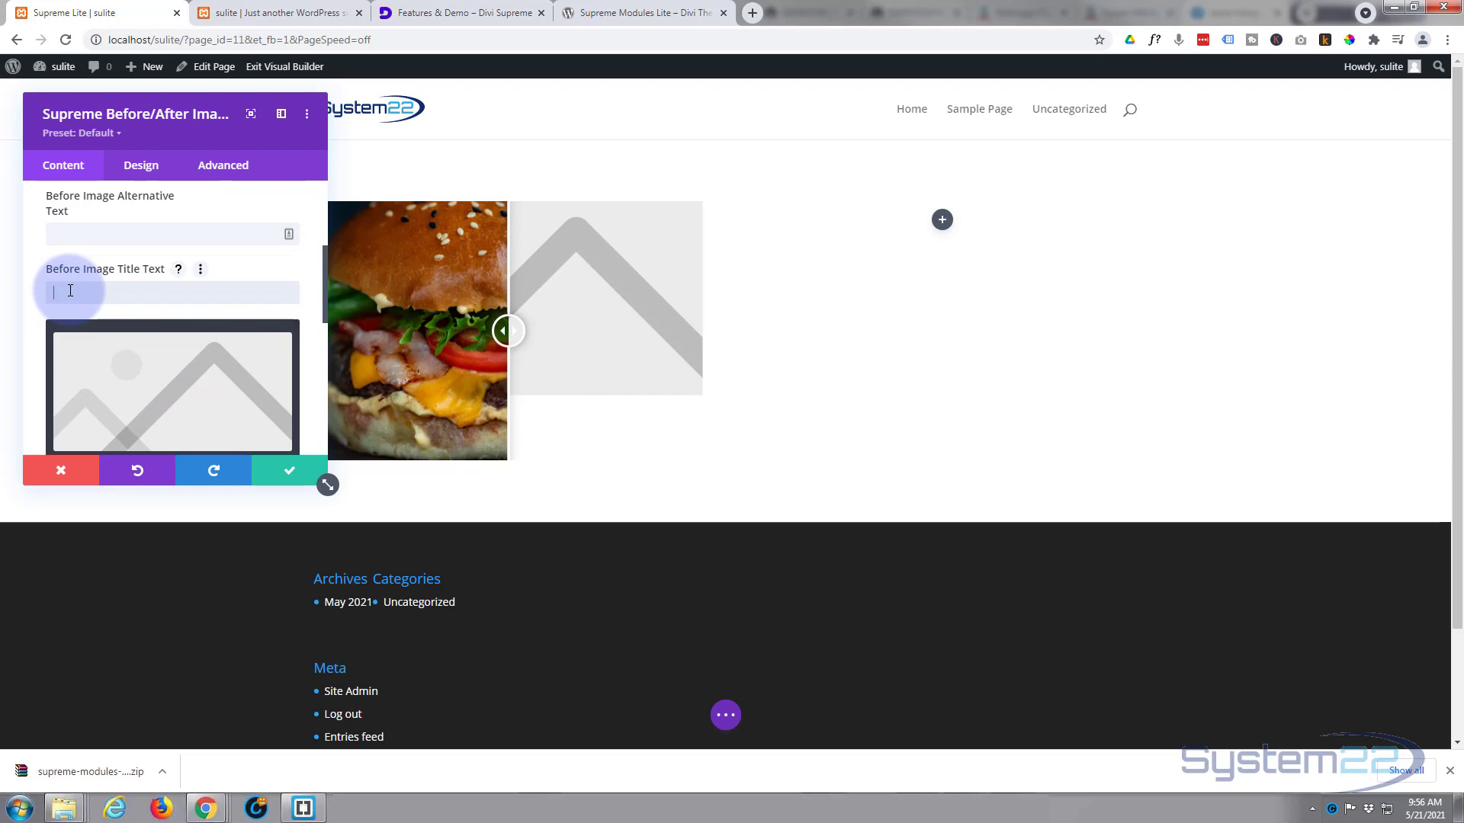
type("Hamberger")
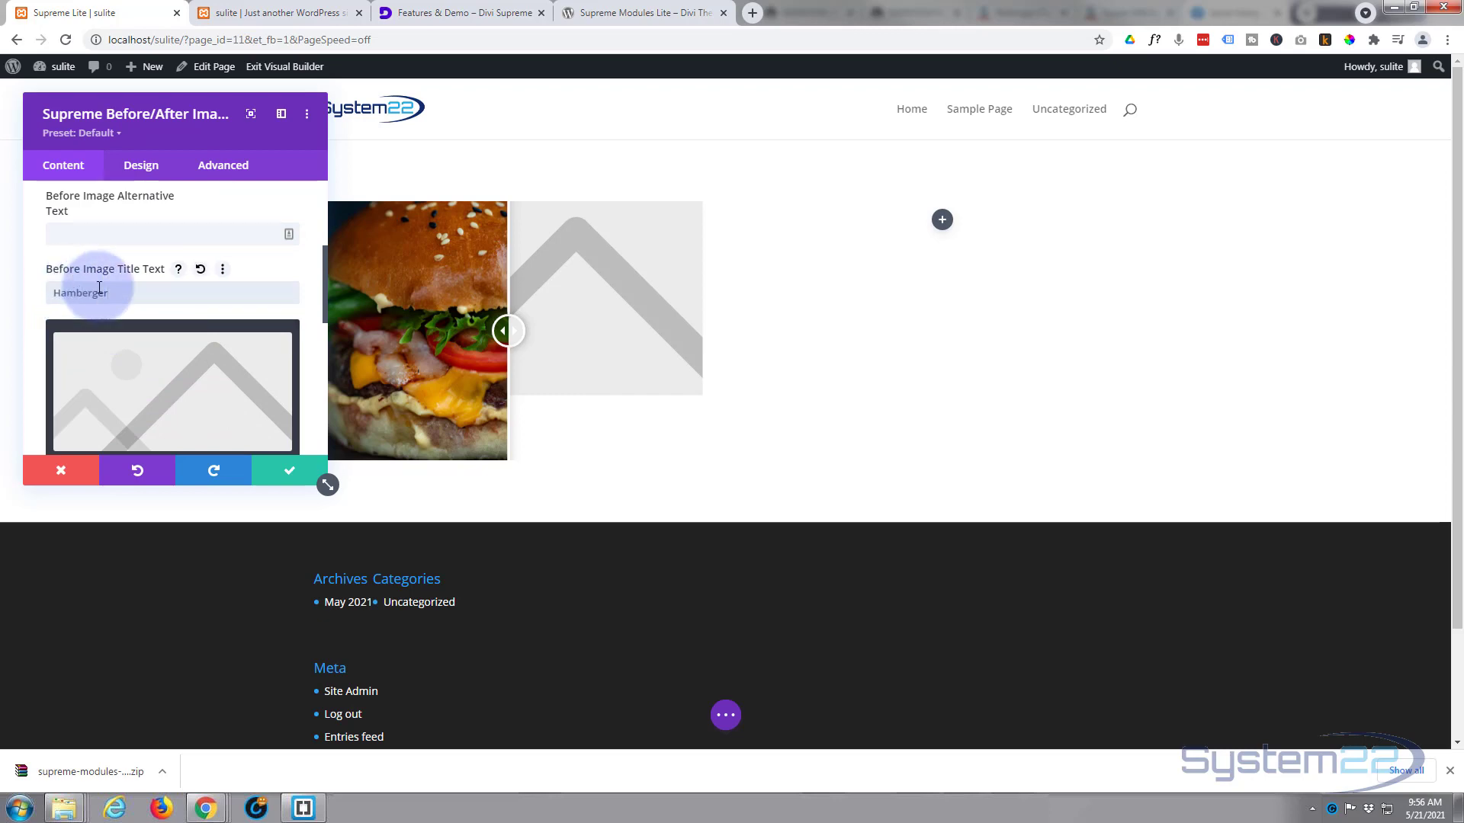
scroll(152, 274, "down", 2)
Set 823-scaled.jpg as the after image and give it the title 'Food'
left_click(155, 270)
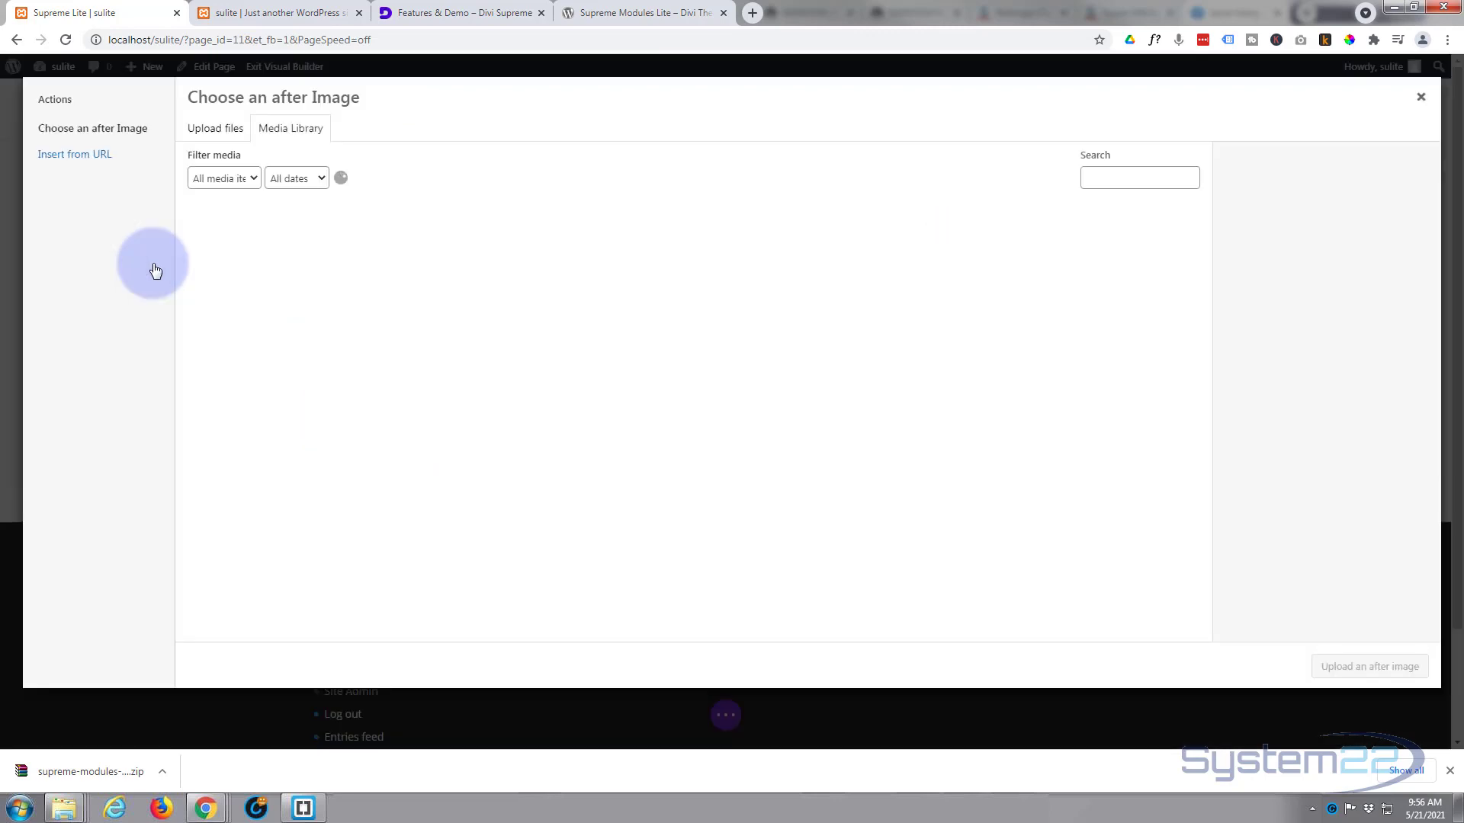
left_click(281, 261)
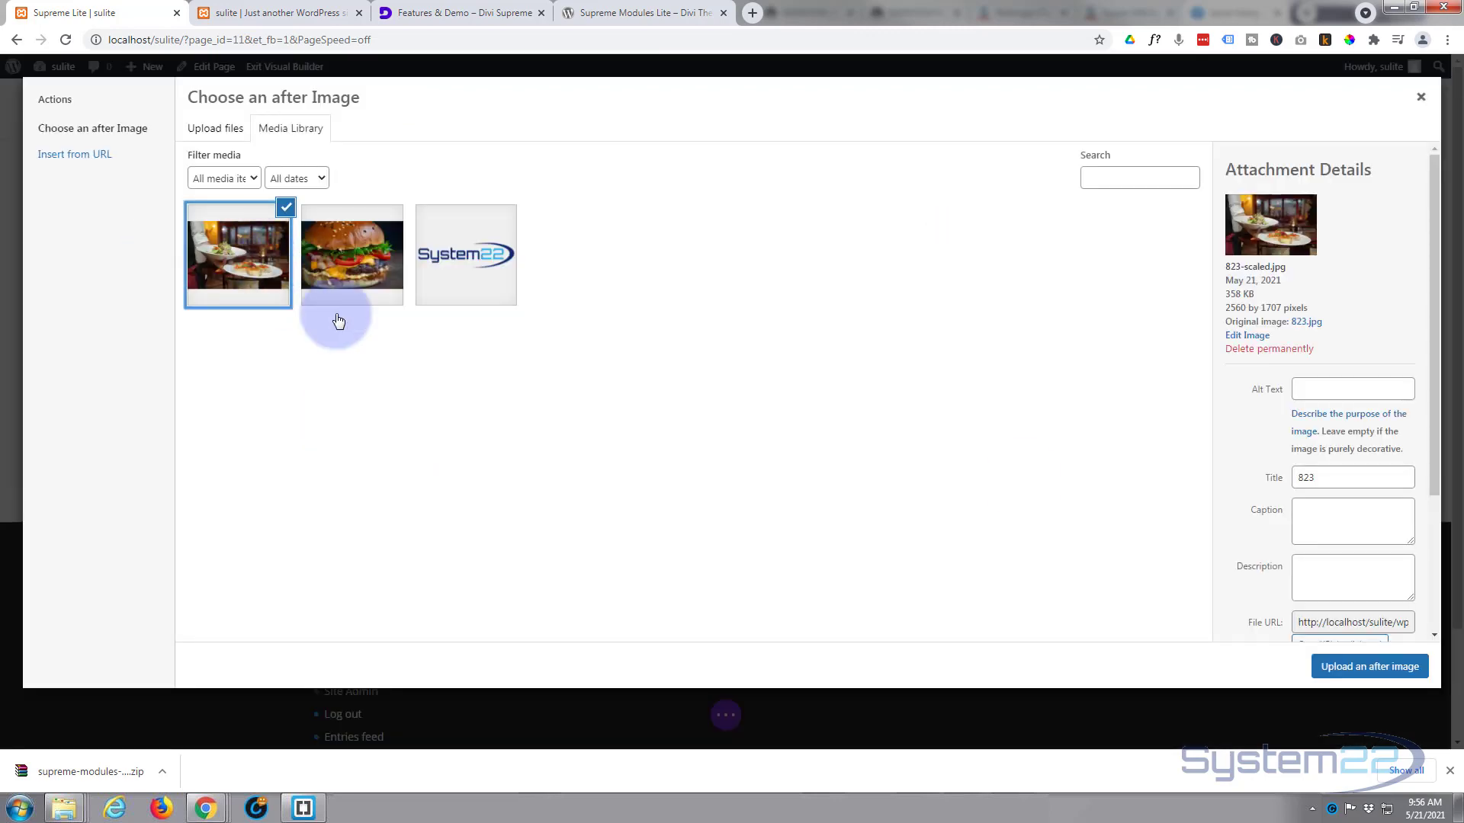
left_click(1369, 666)
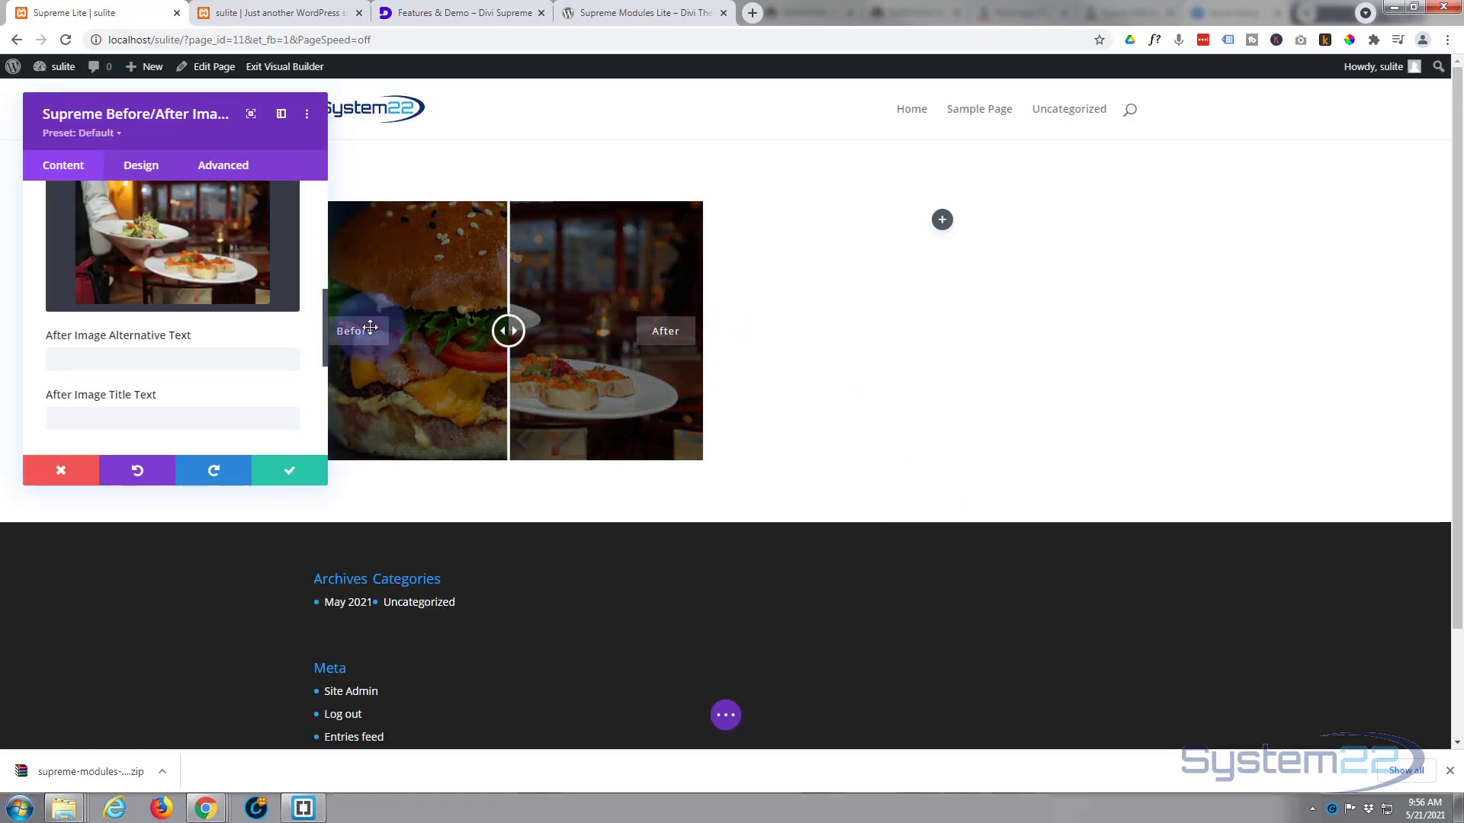
left_click(80, 361)
left_click(76, 412)
type("Food")
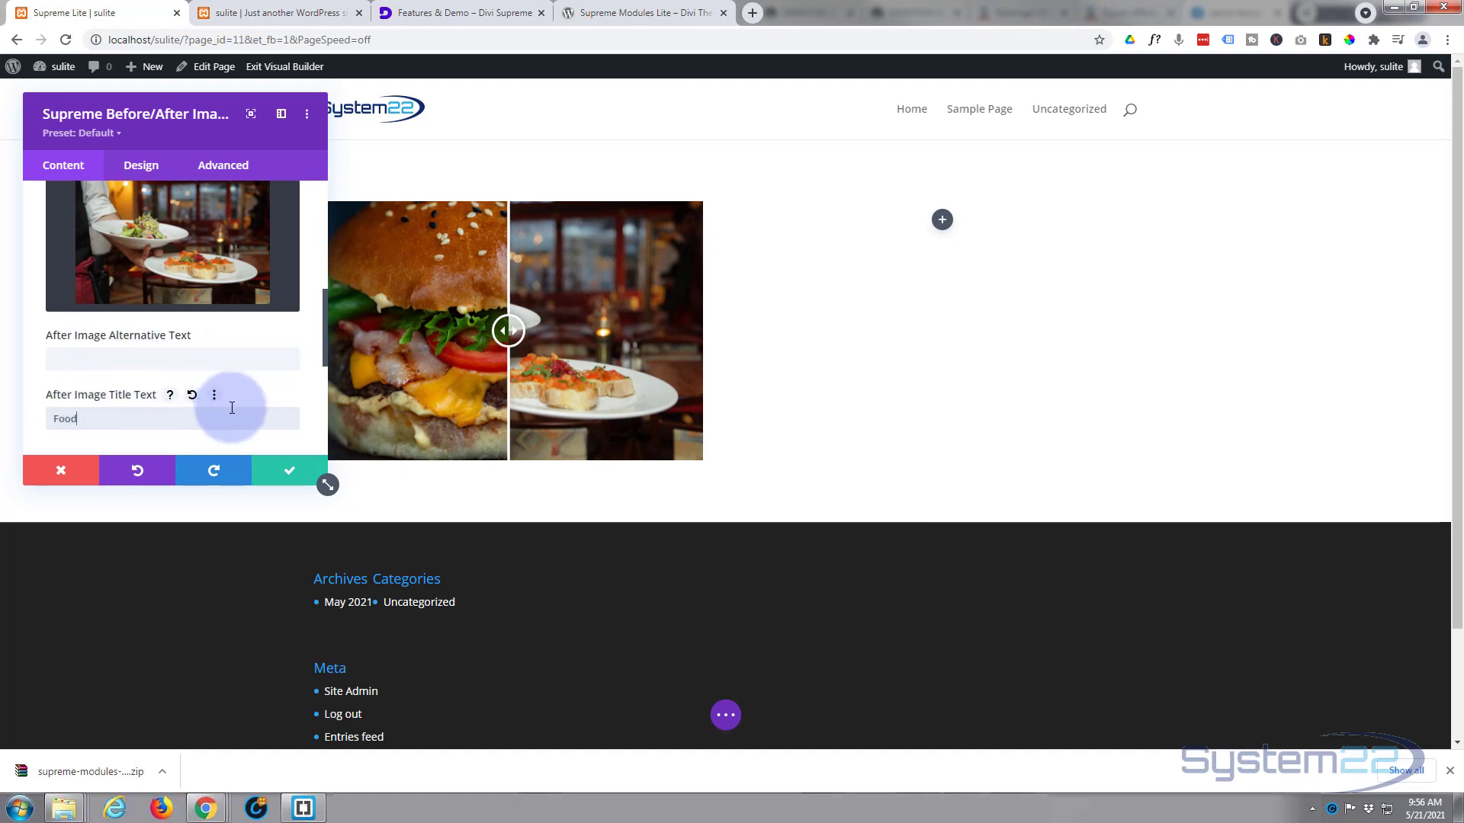
scroll(228, 405, "down", 1)
scroll(228, 408, "down", 1)
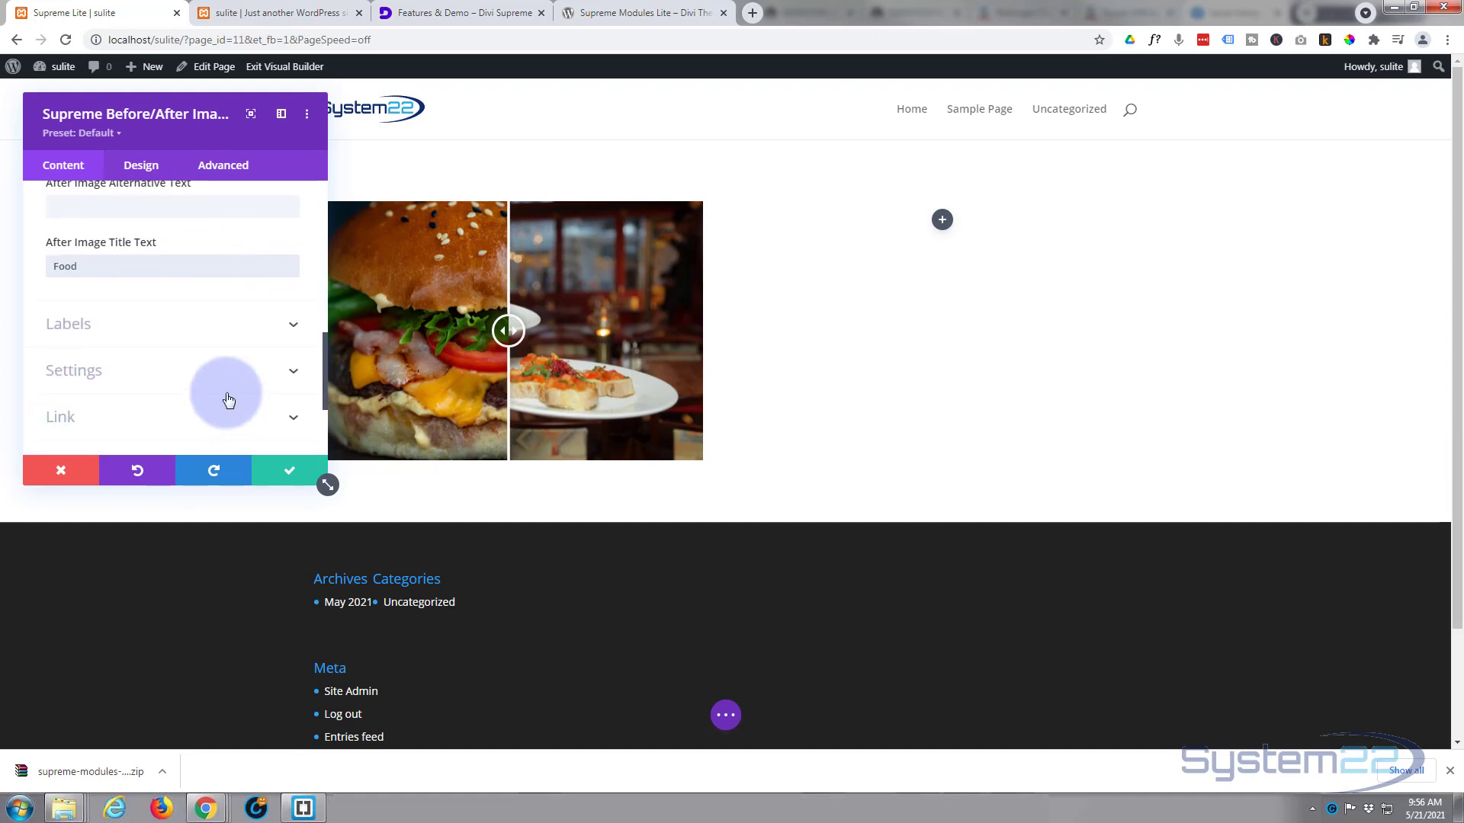
Enter 'Our' as the before label and 'Awesome' as the after label, then check both on the slider
left_click(232, 335)
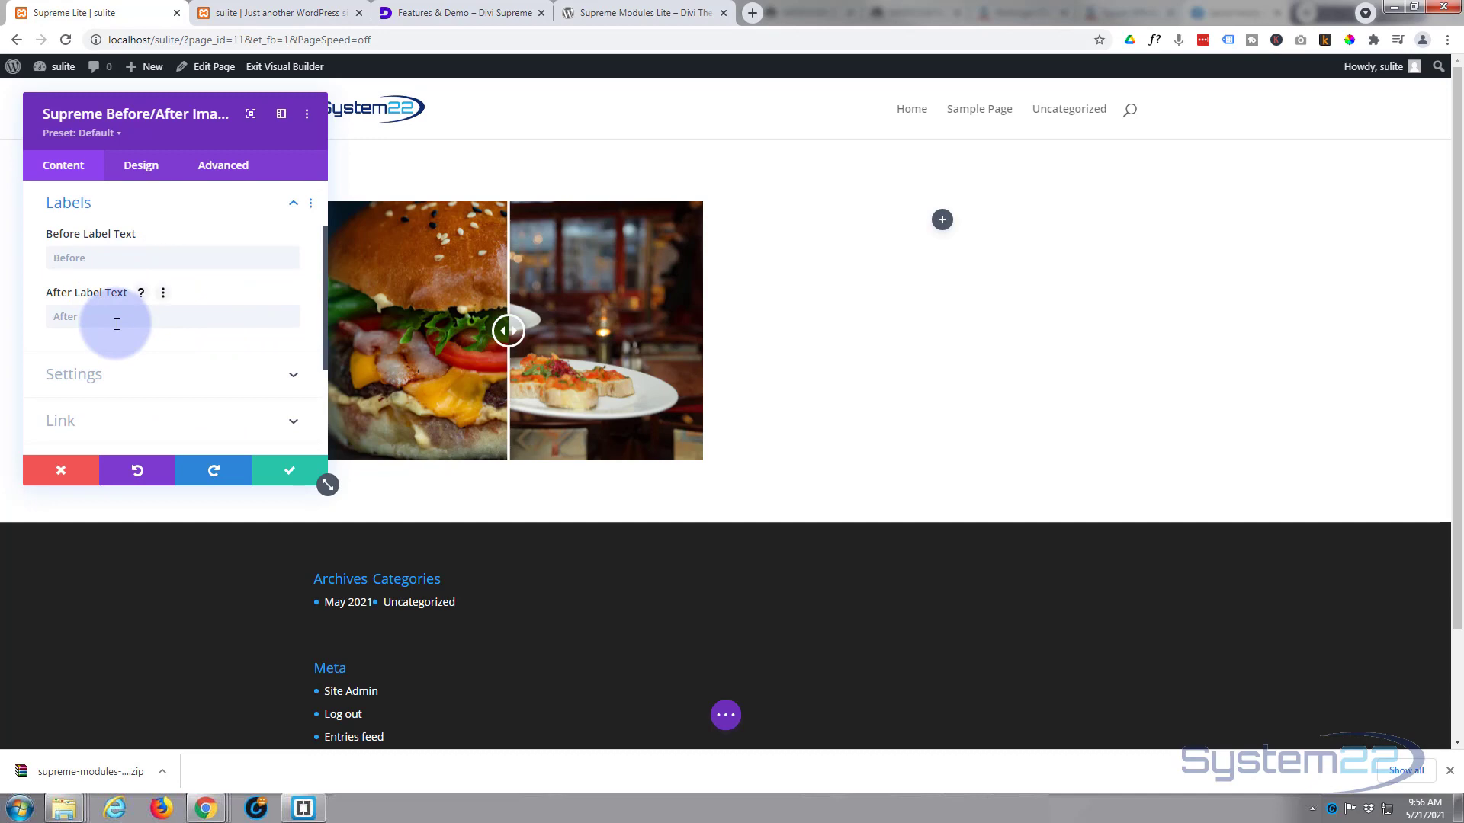
left_click_drag(228, 117, 1134, 181)
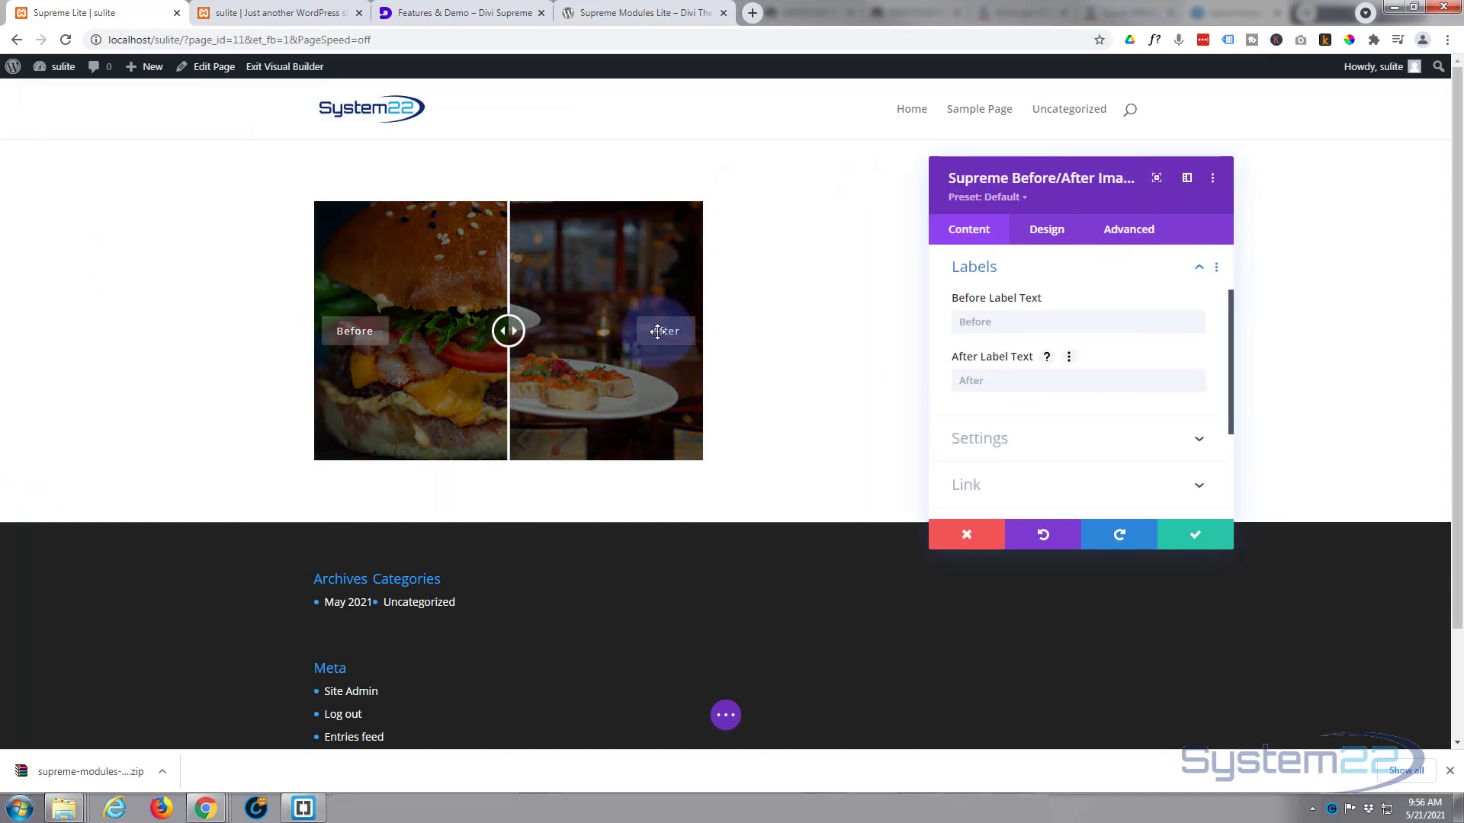
left_click(999, 323)
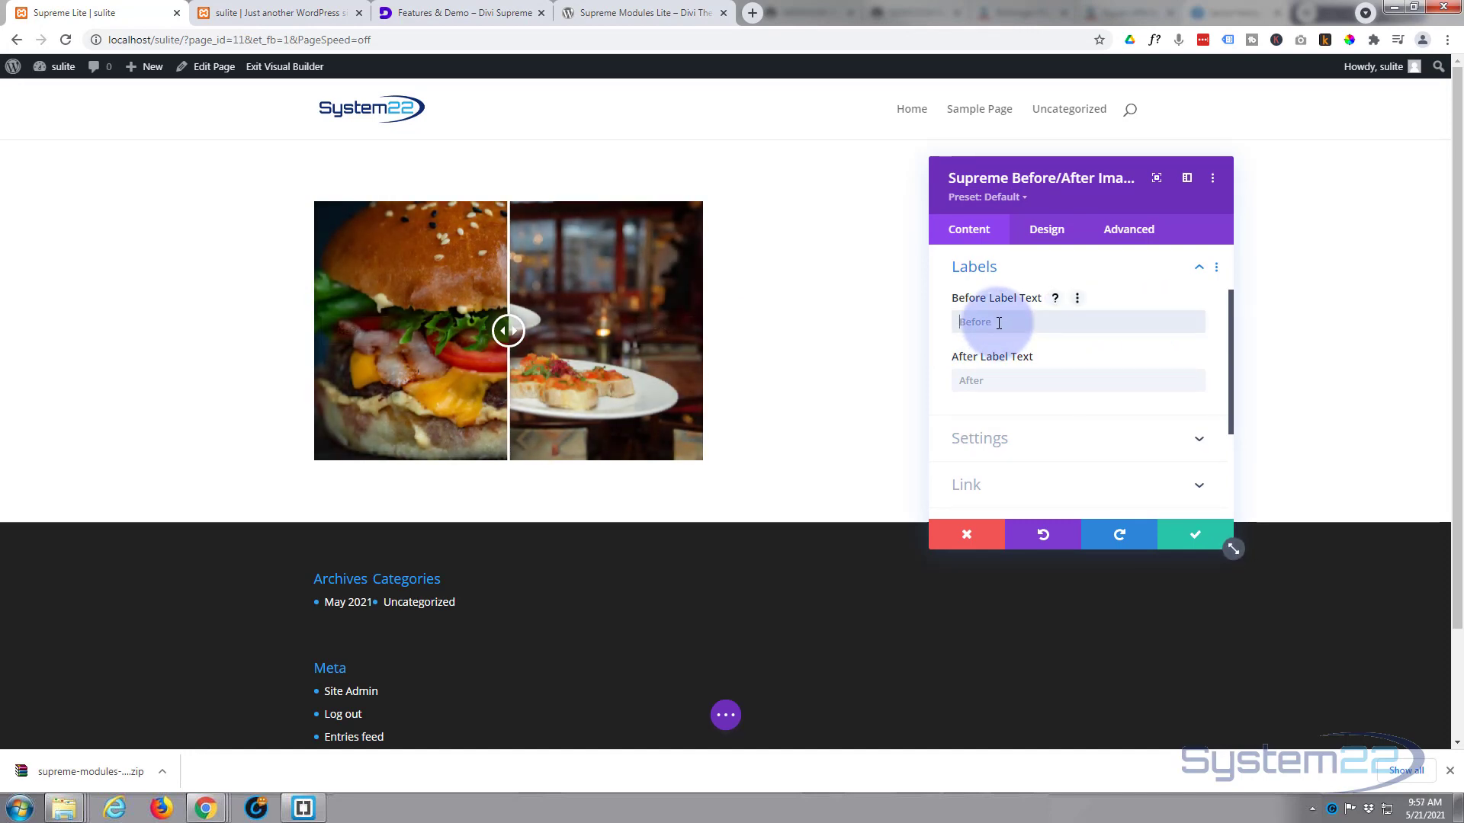
type("Our")
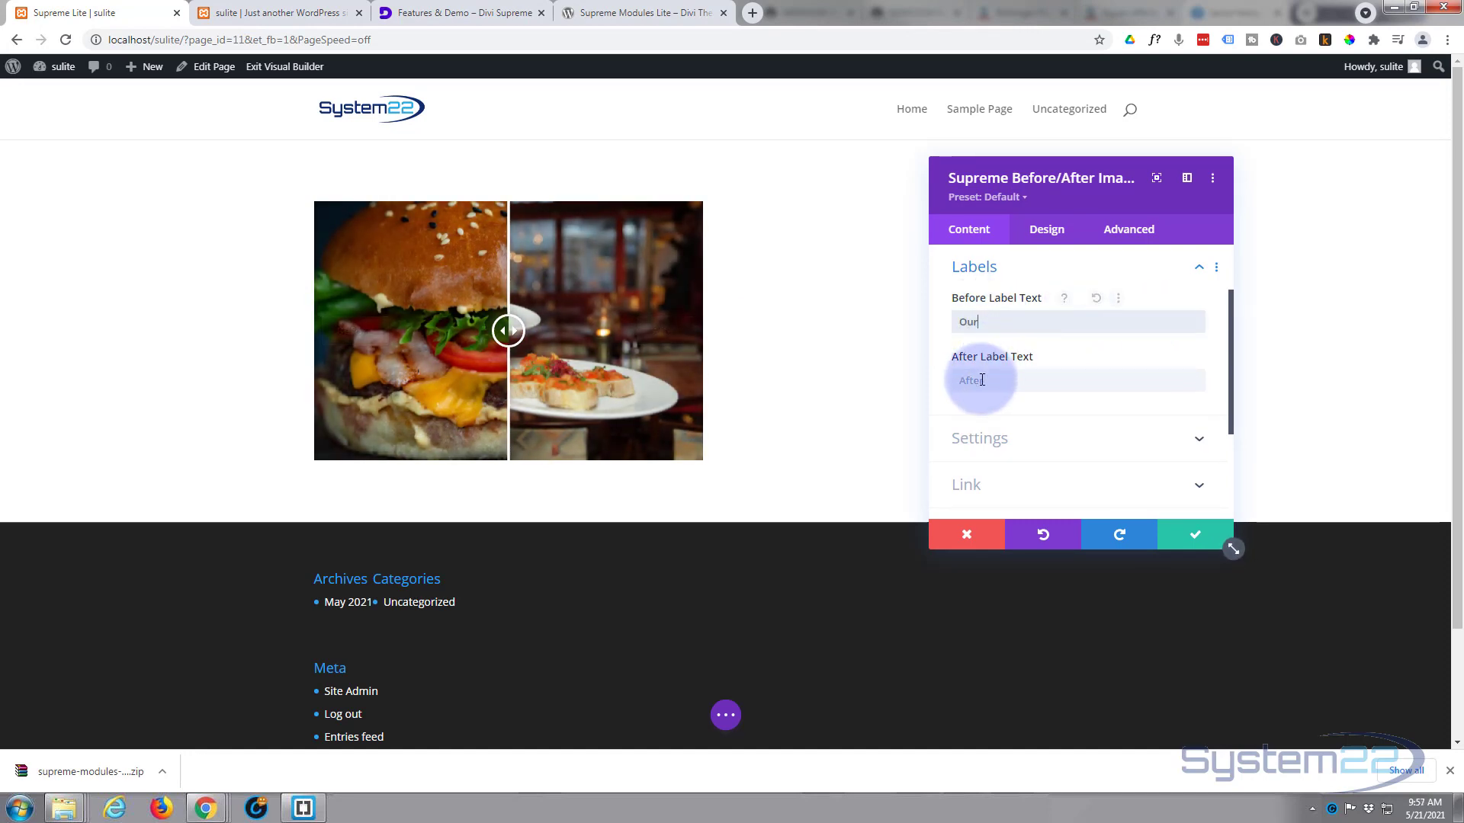
left_click(1092, 382)
type("Awesome")
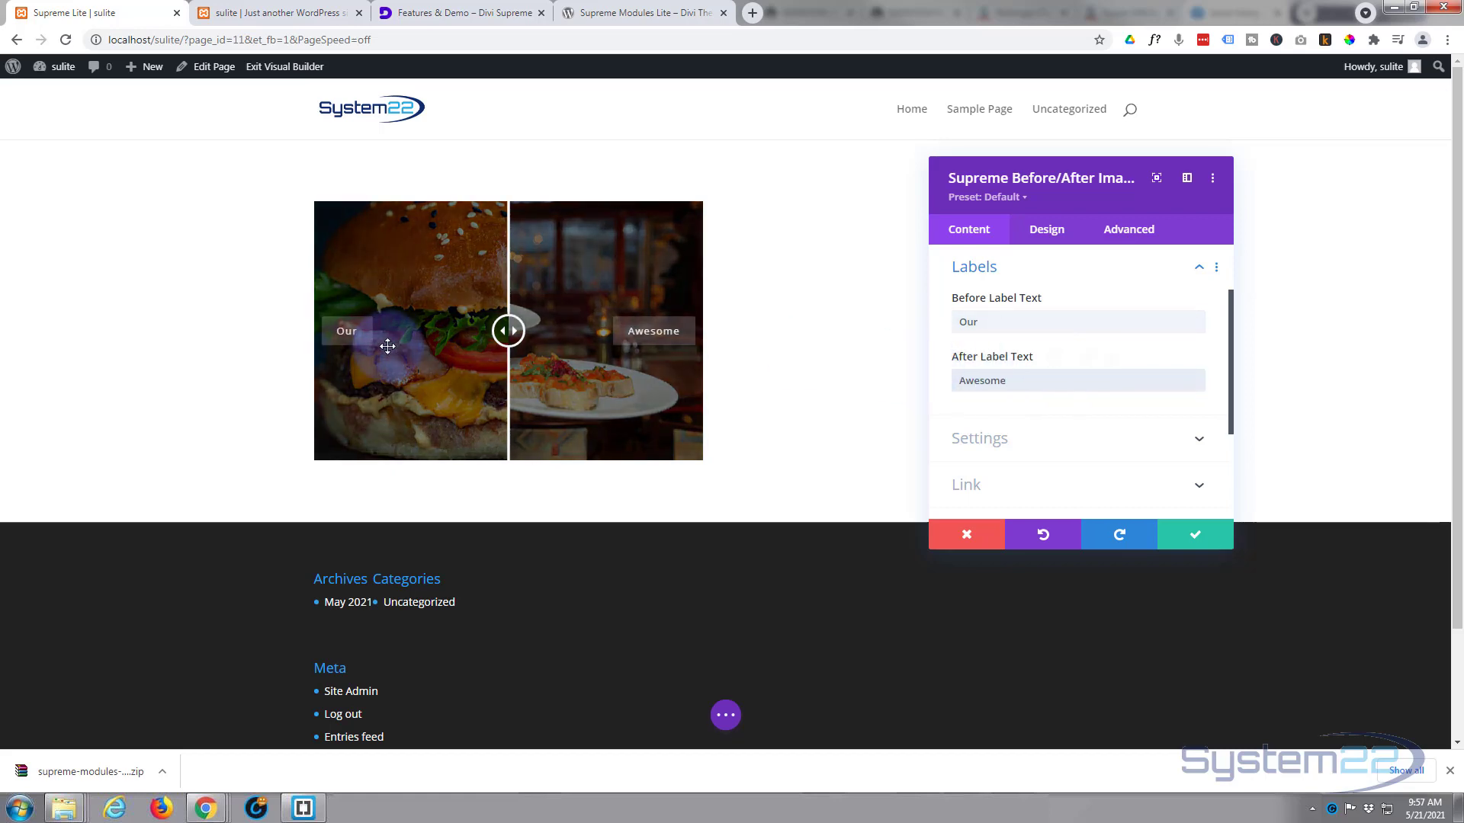
left_click(351, 331)
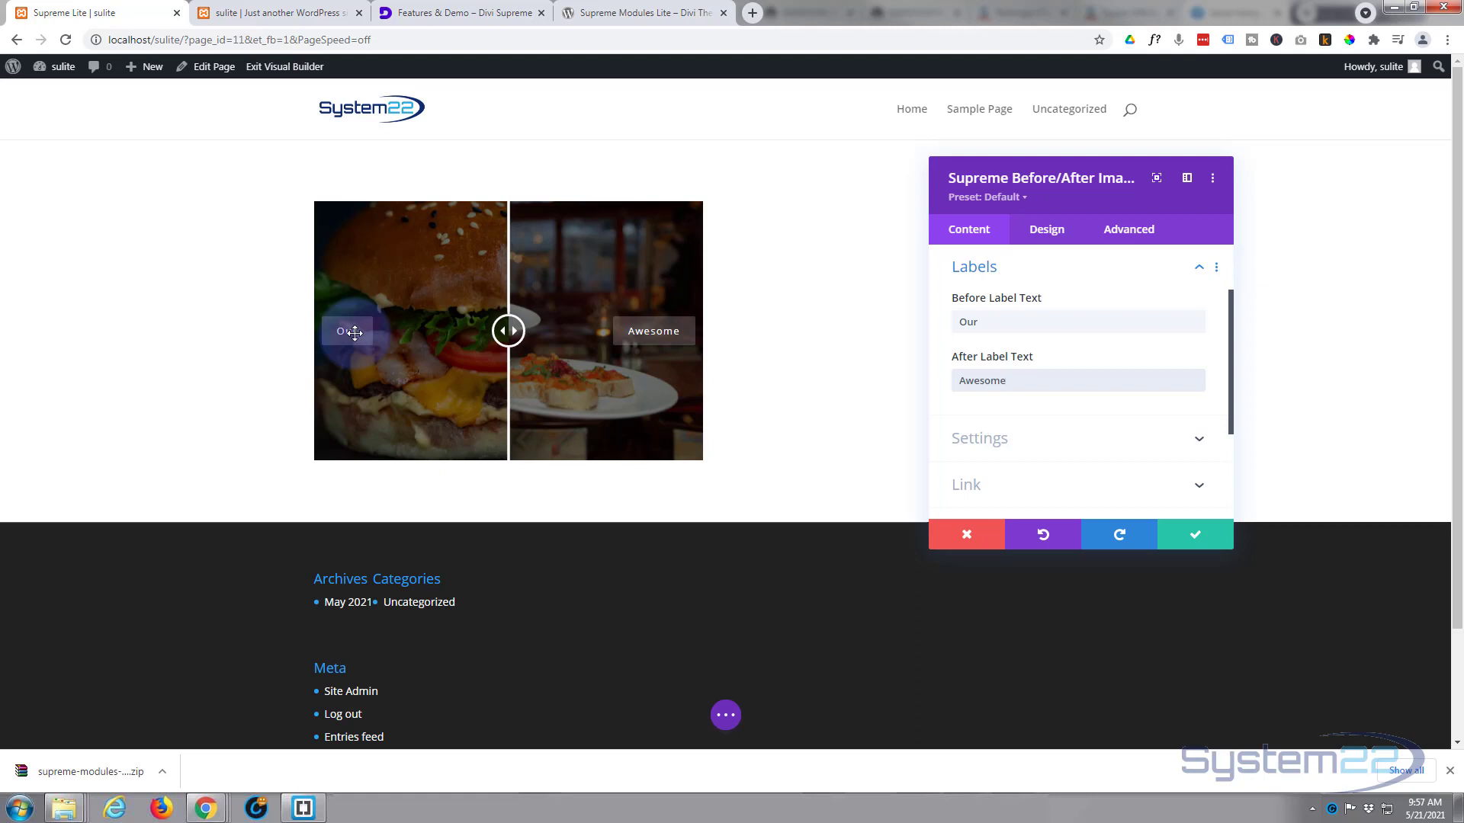
left_click(633, 340)
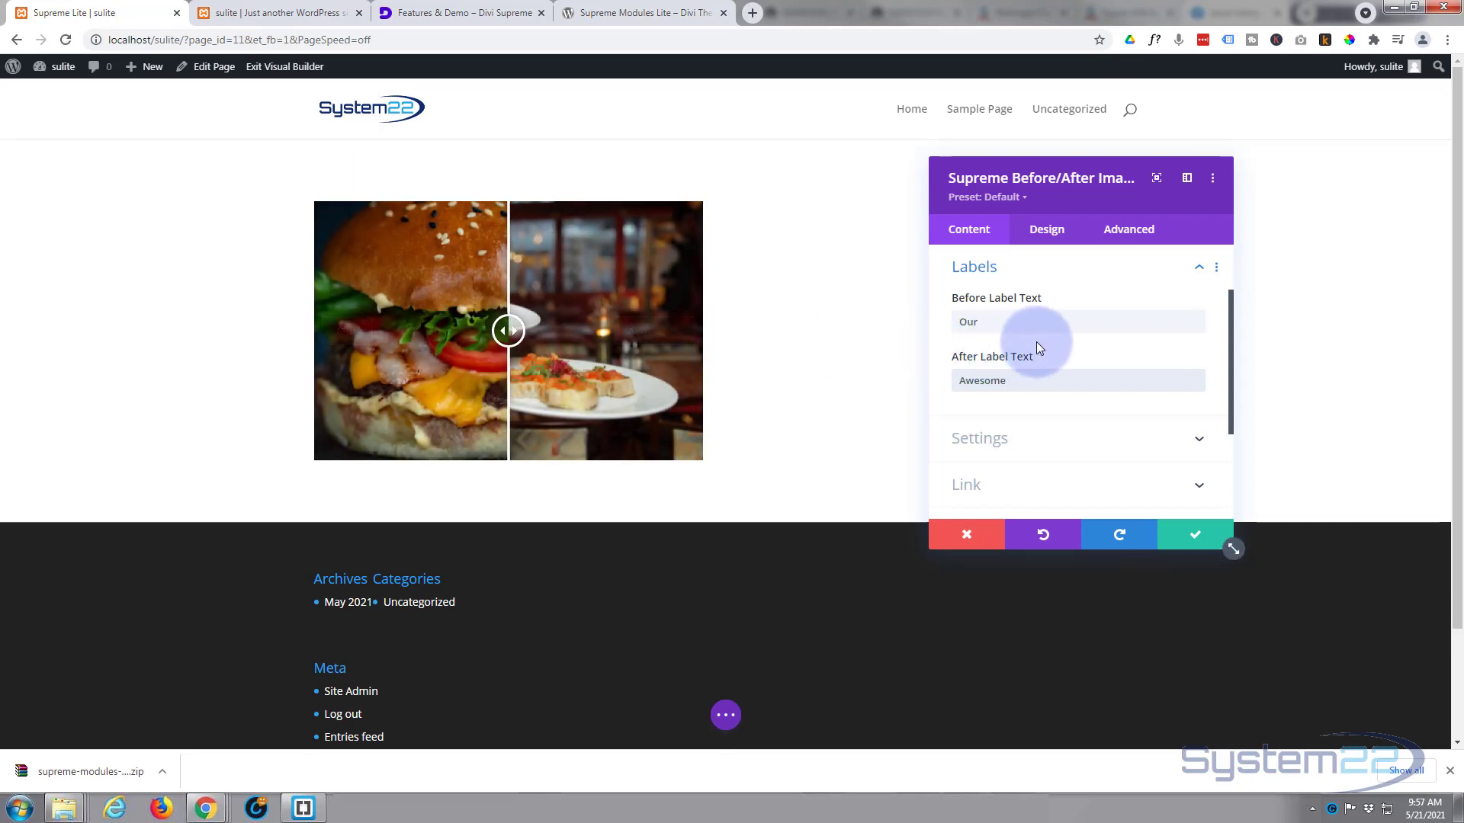
scroll(1036, 341, "down", 3)
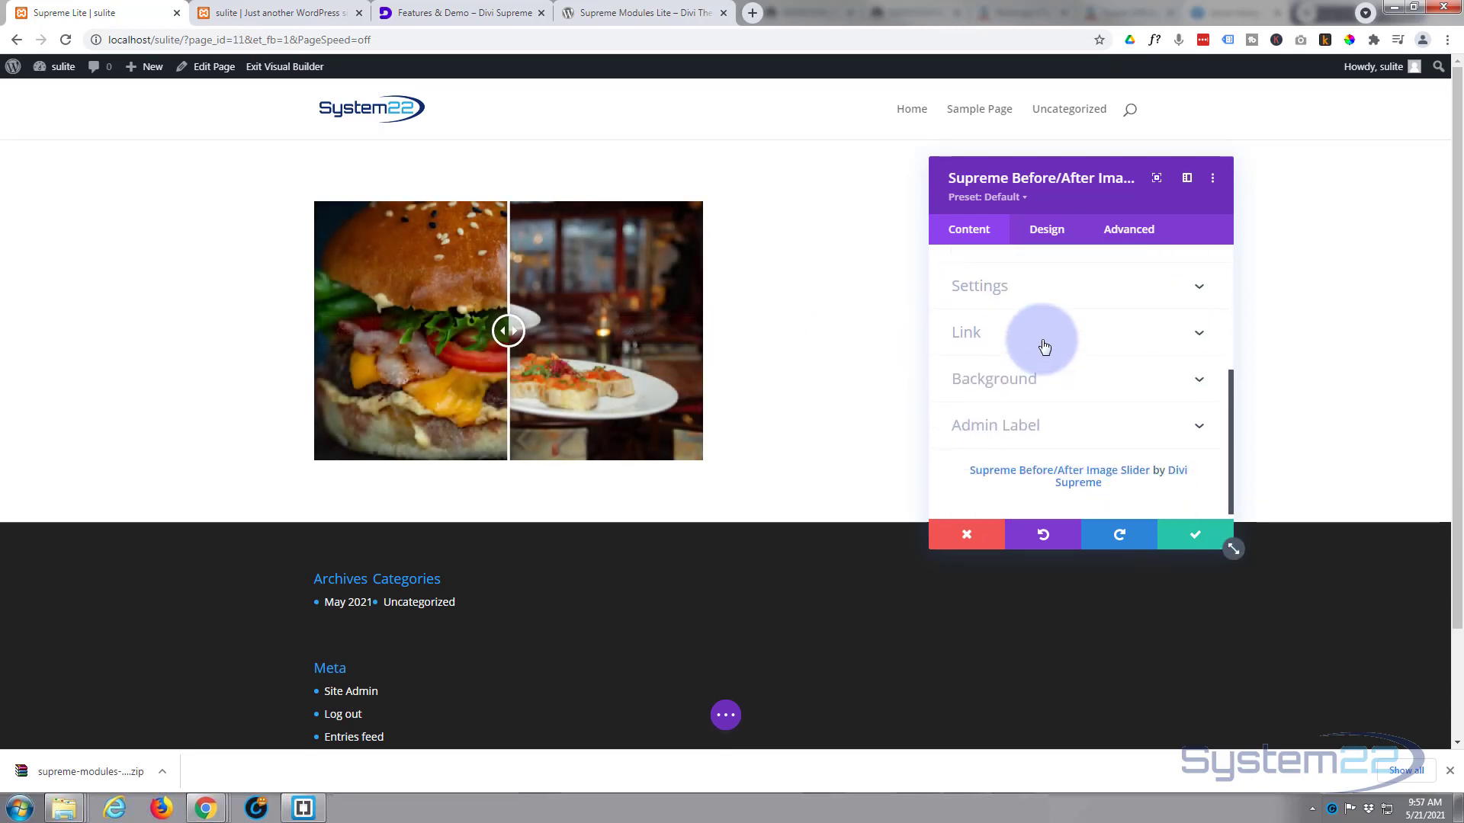
In the slider's Settings, try Default Offset values 0.33 and 0.5 to shift the divider
left_click(1062, 302)
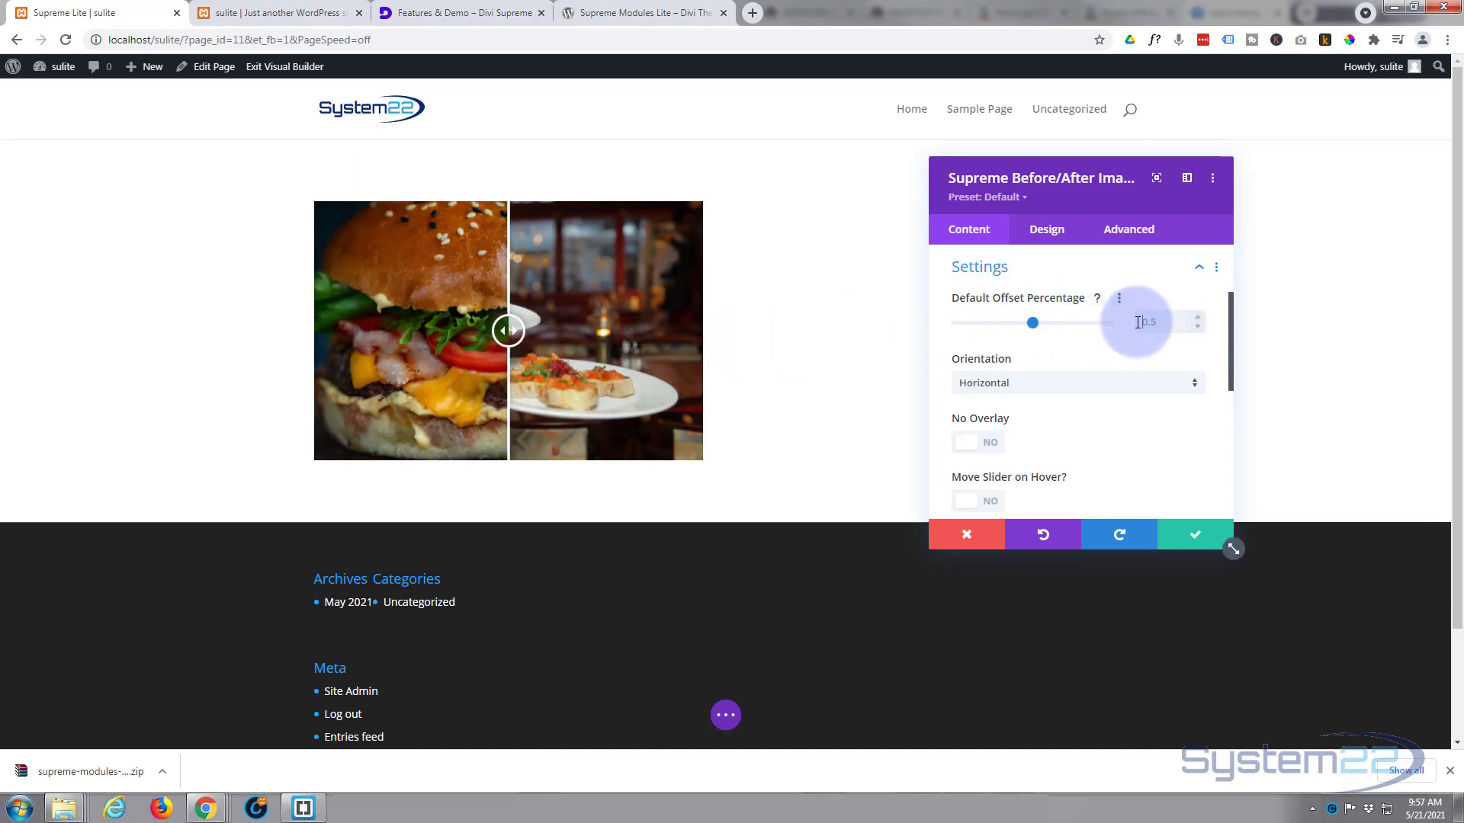
type("0.25")
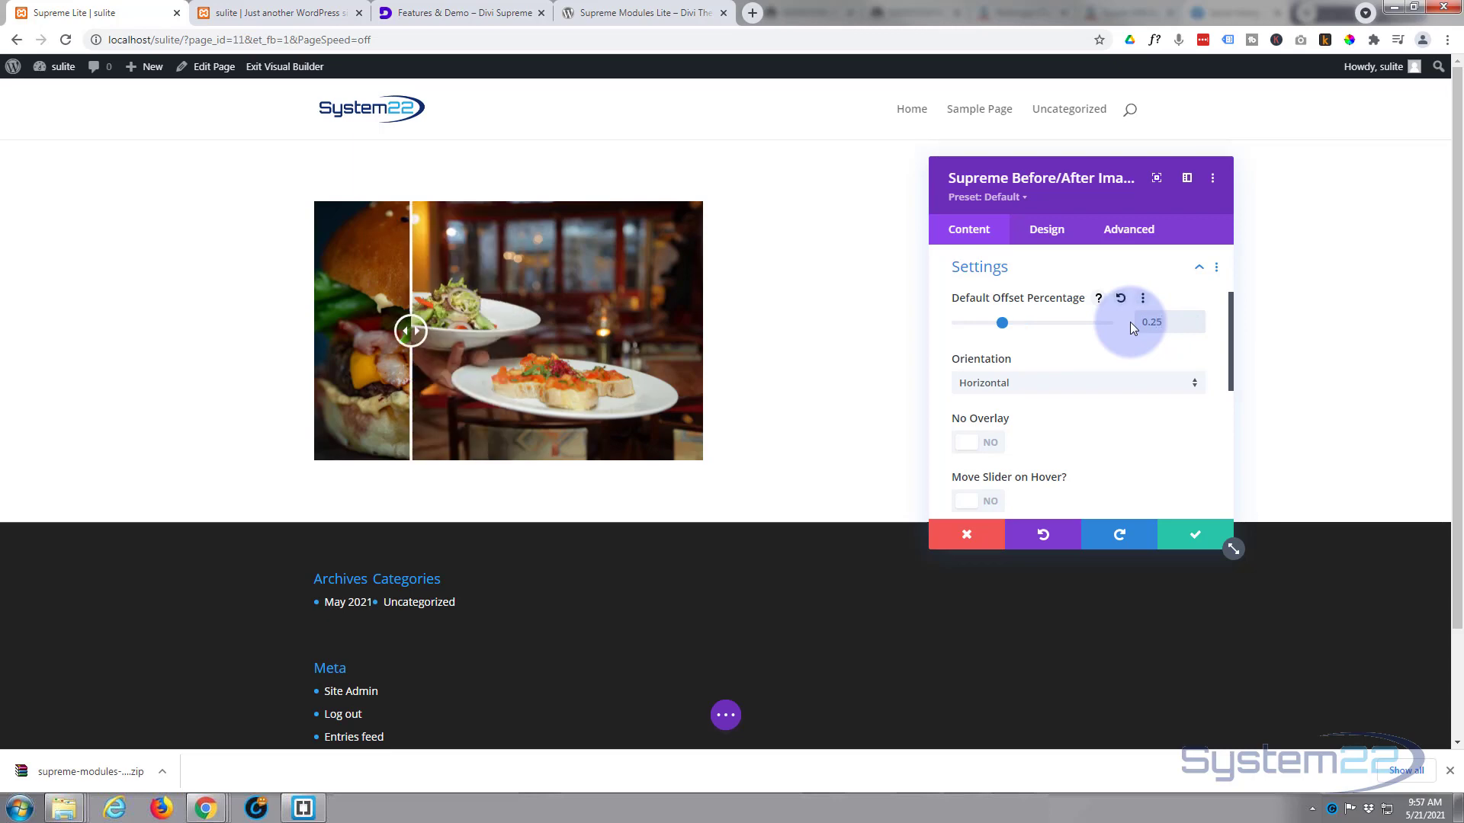
left_click_drag(1162, 322, 1155, 321)
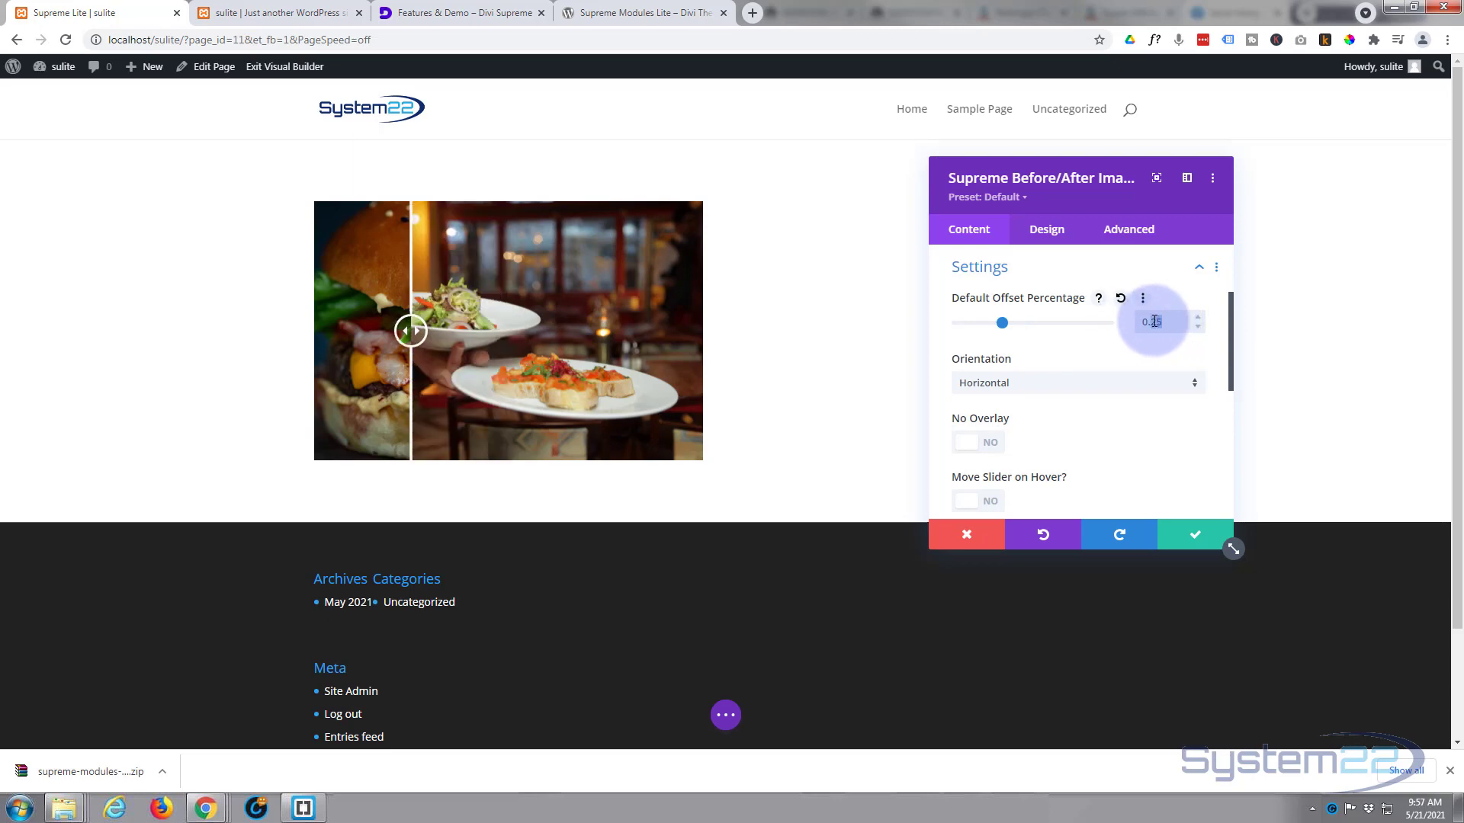
type("33")
left_click_drag(1166, 324, 1115, 330)
type("0.")
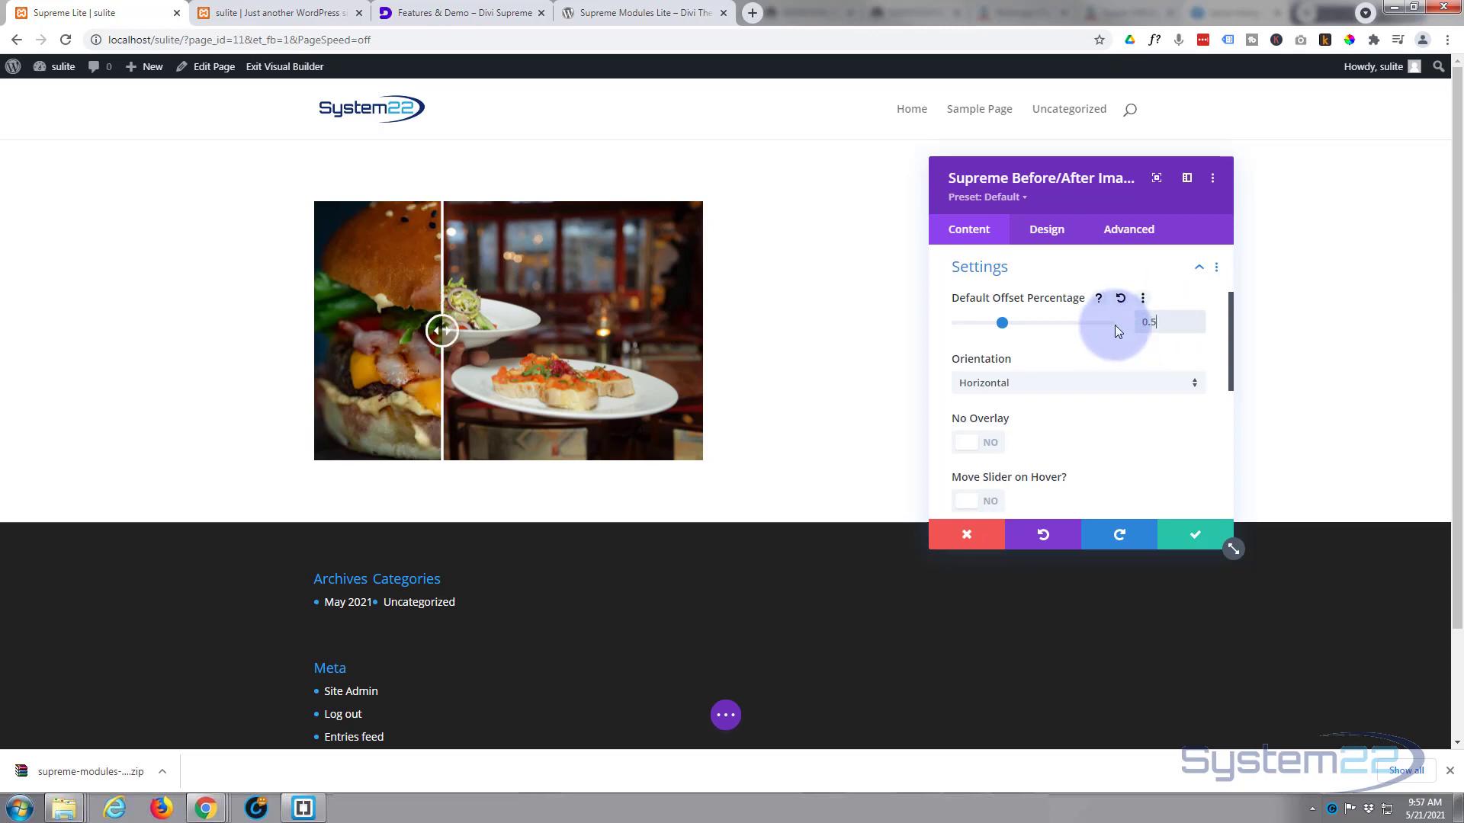
type("5")
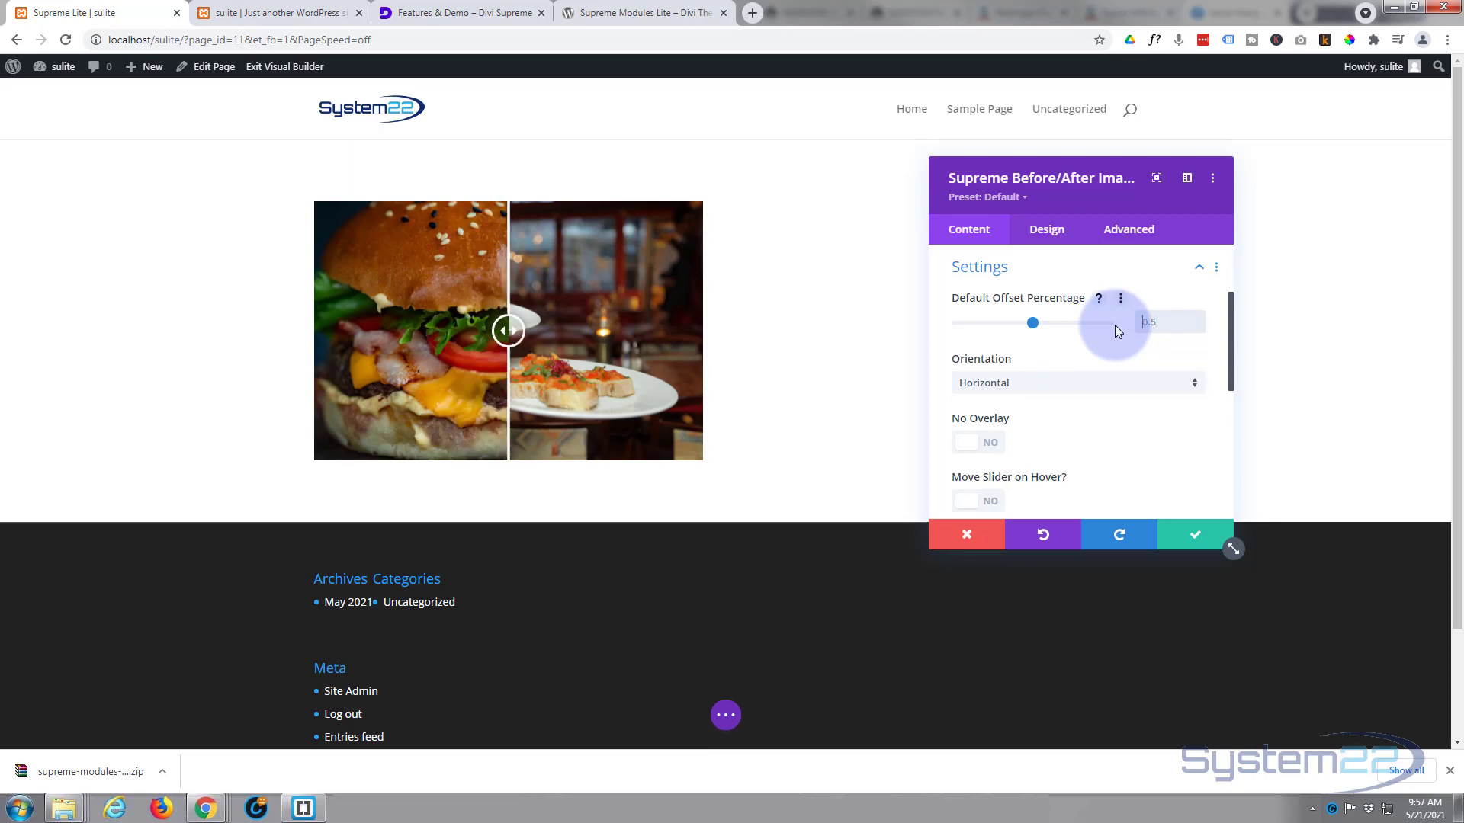
type("1")
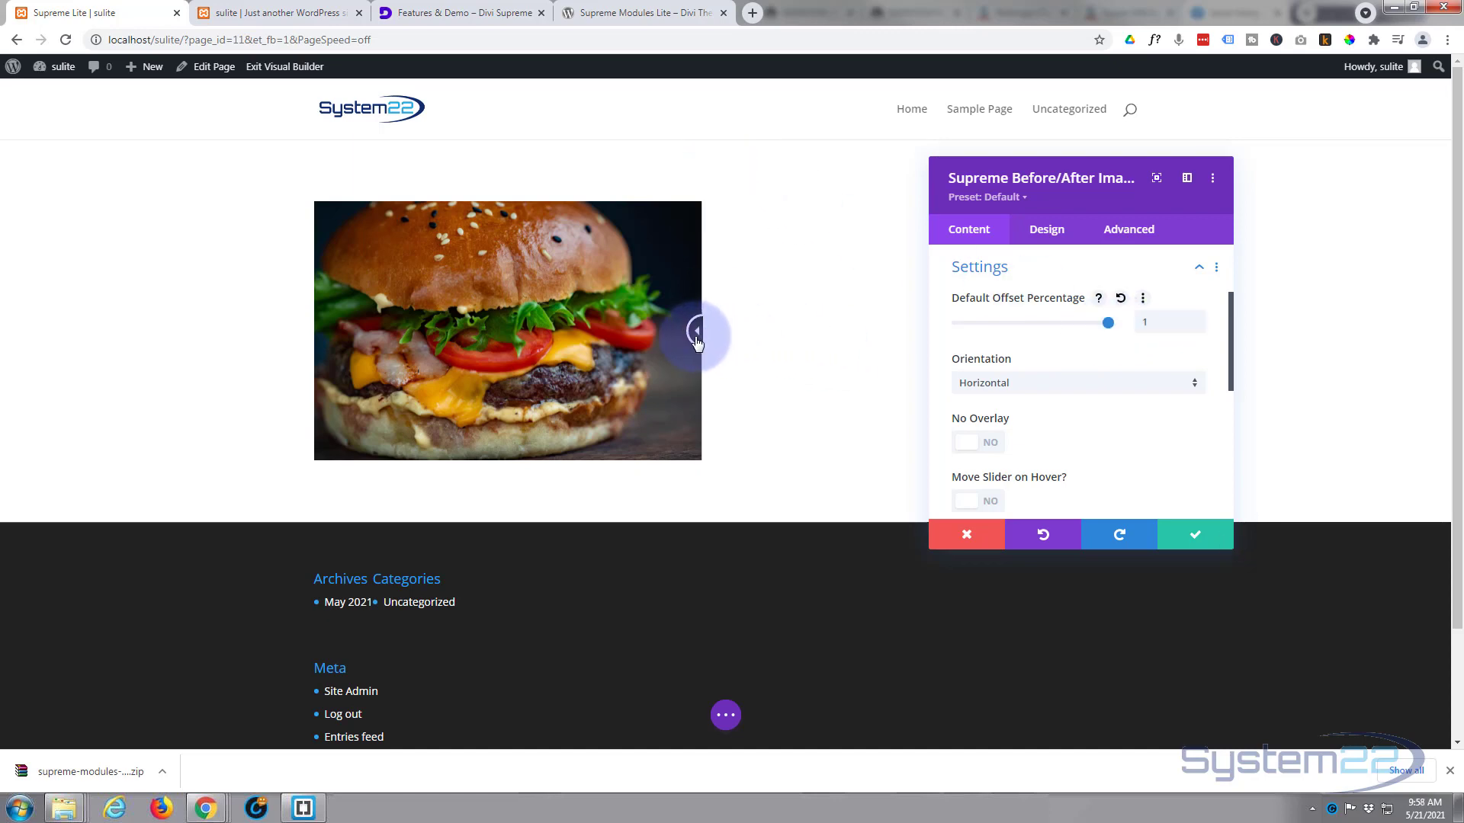
Keep the slider's orientation set to Horizontal
left_click(1056, 388)
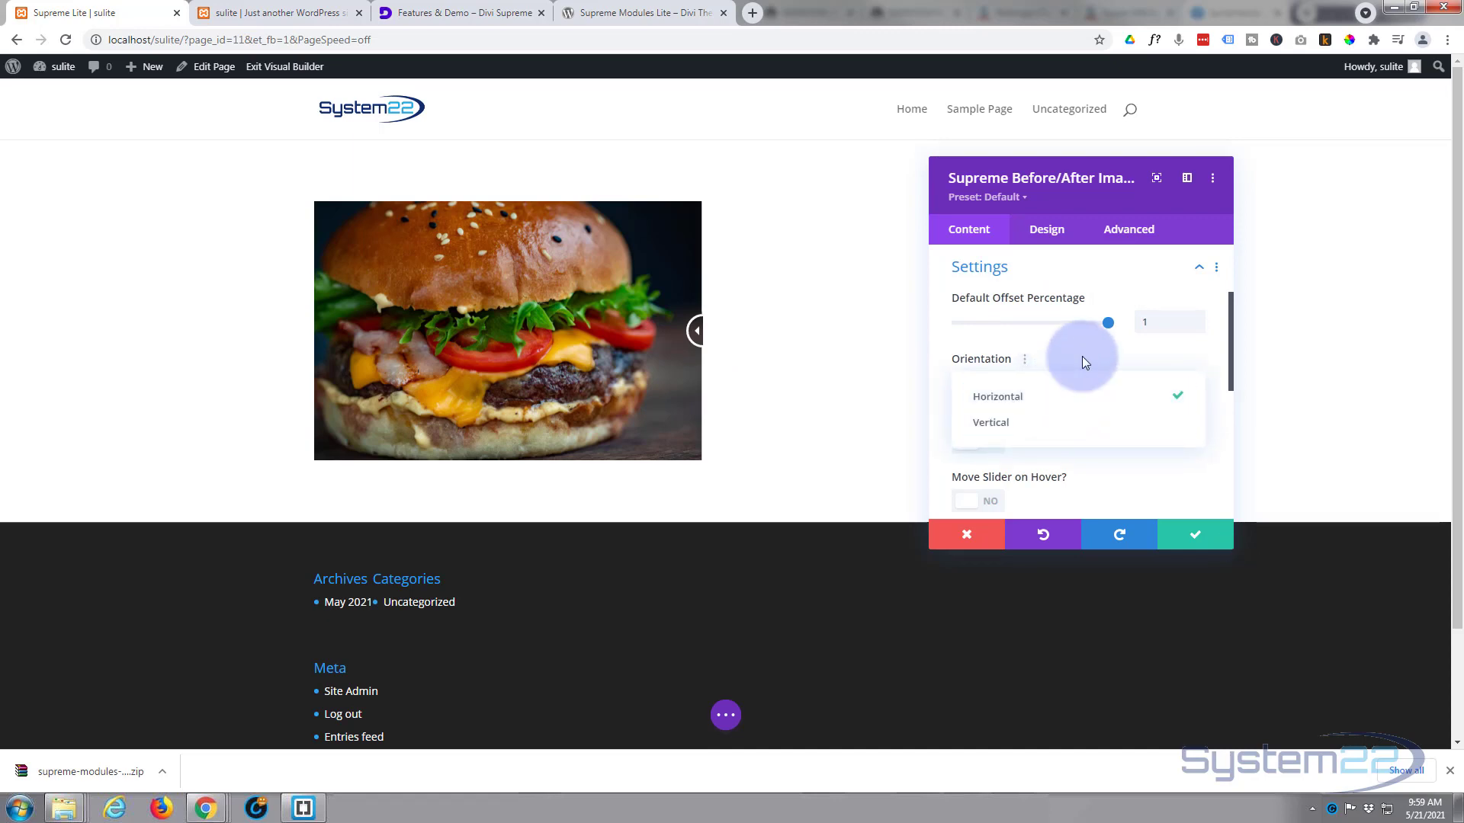
left_click(1076, 478)
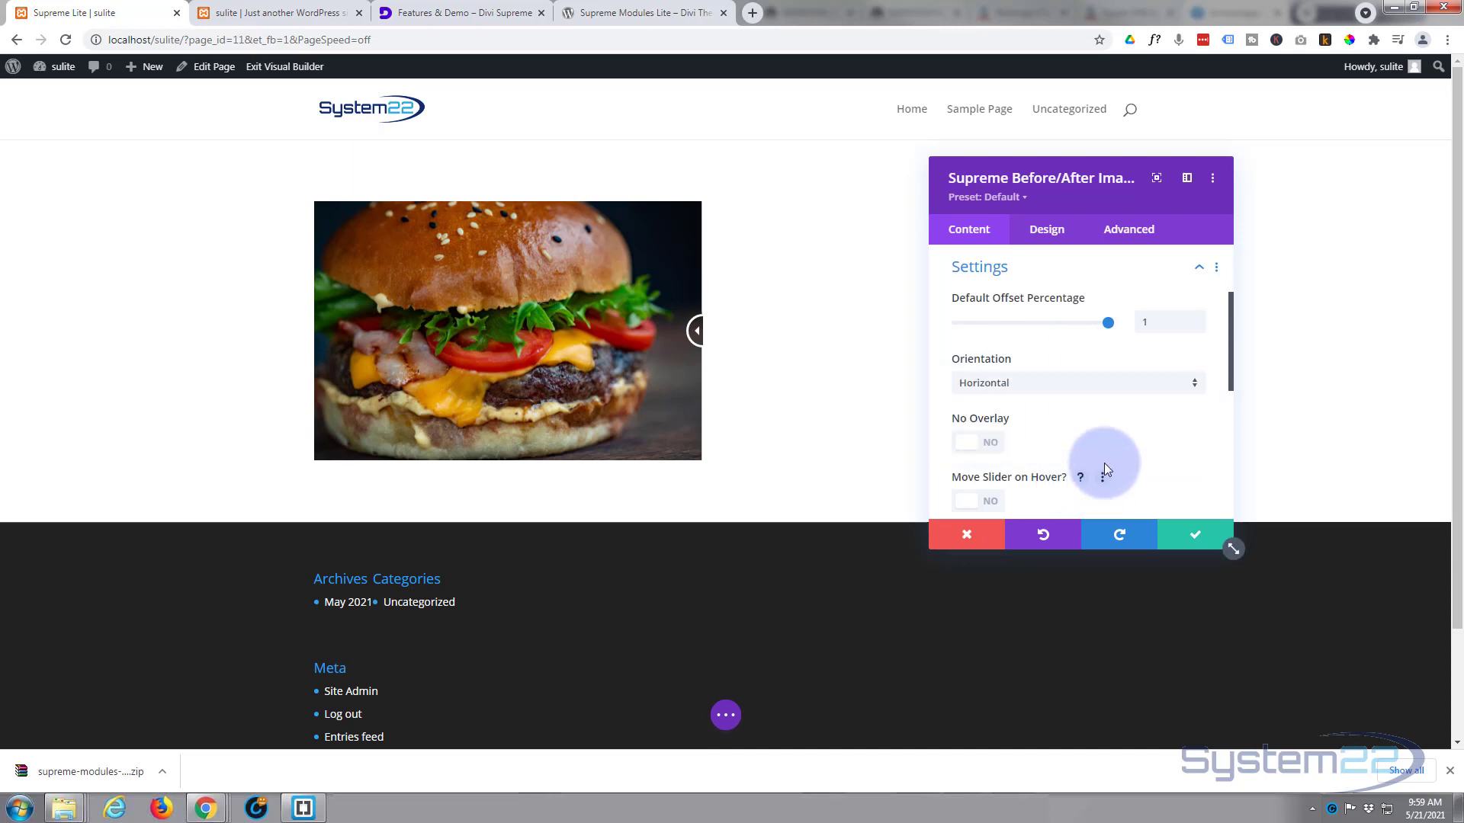
scroll(1106, 454, "down", 2)
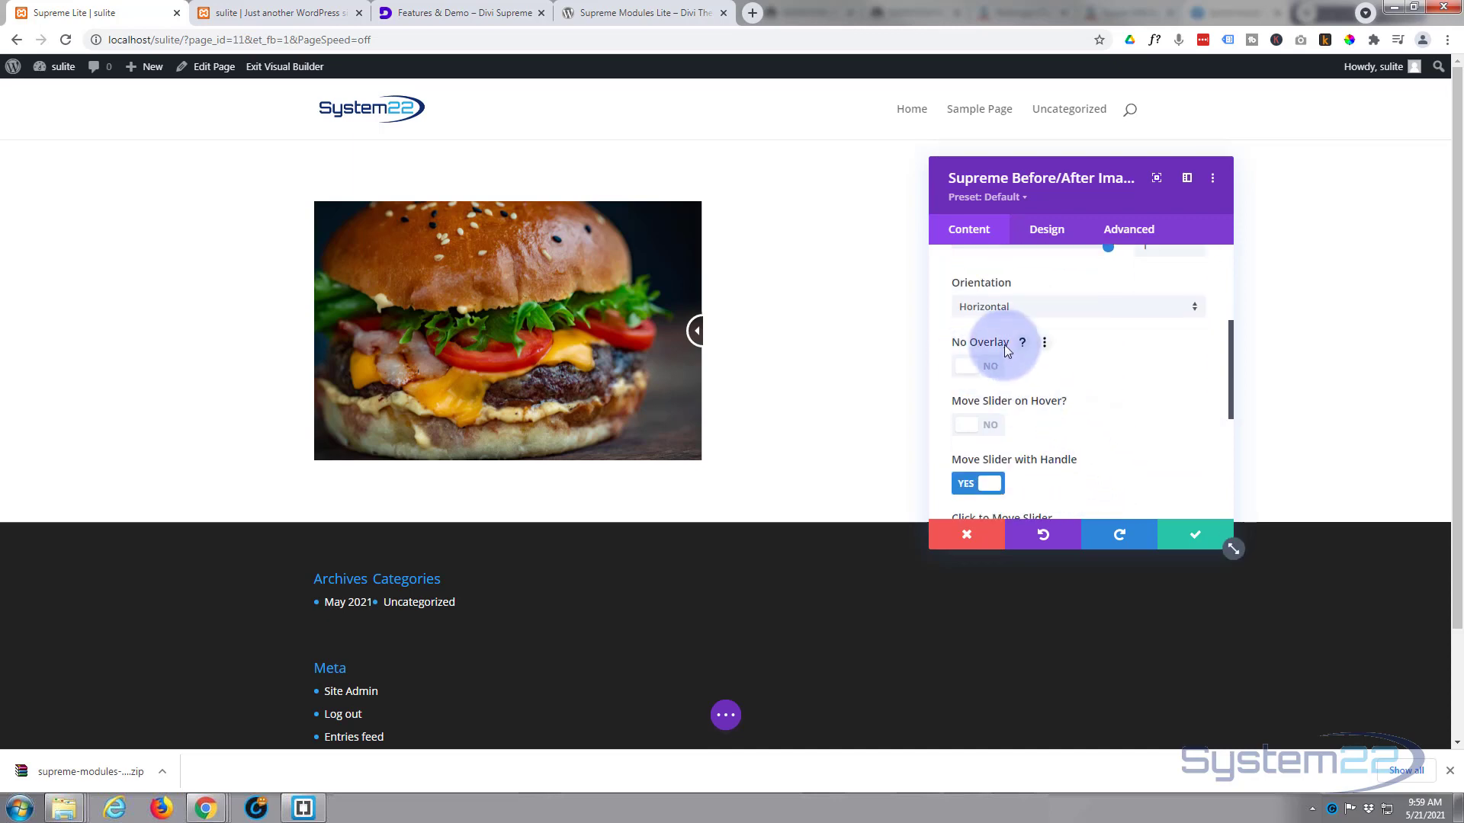
scroll(1021, 396, "down", 1)
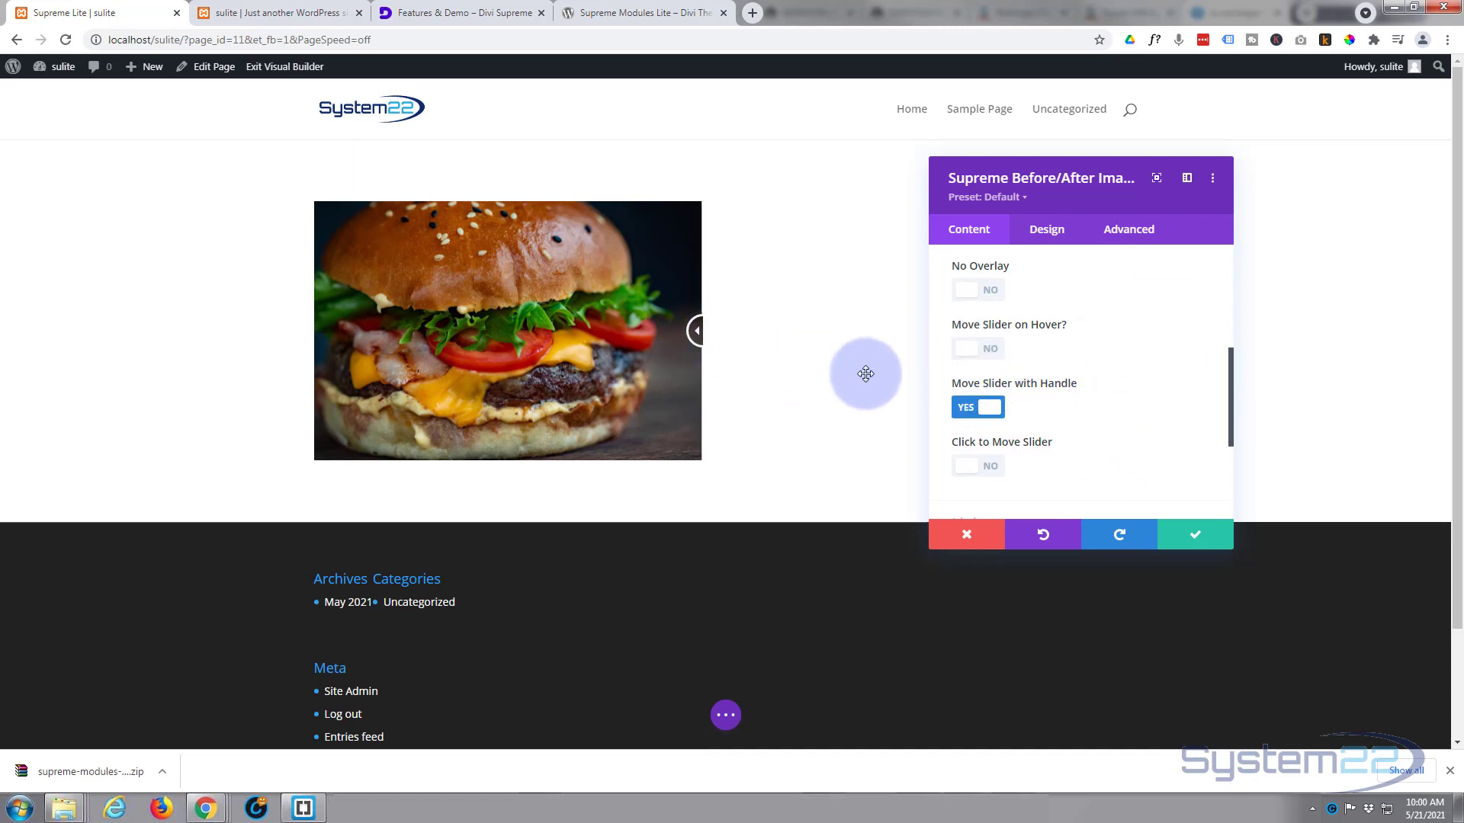
scroll(1051, 407, "down", 1)
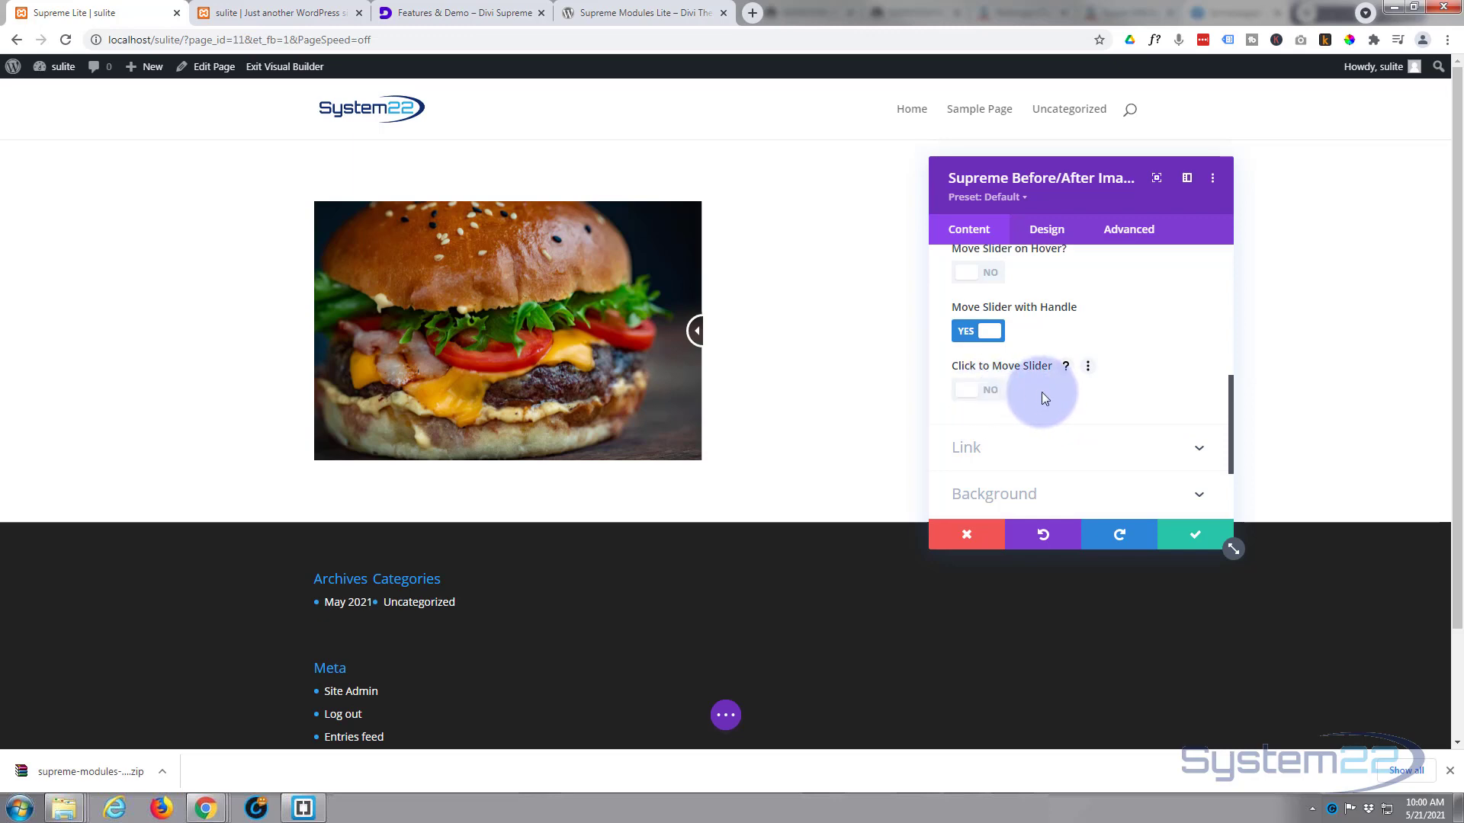
scroll(1044, 392, "down", 2)
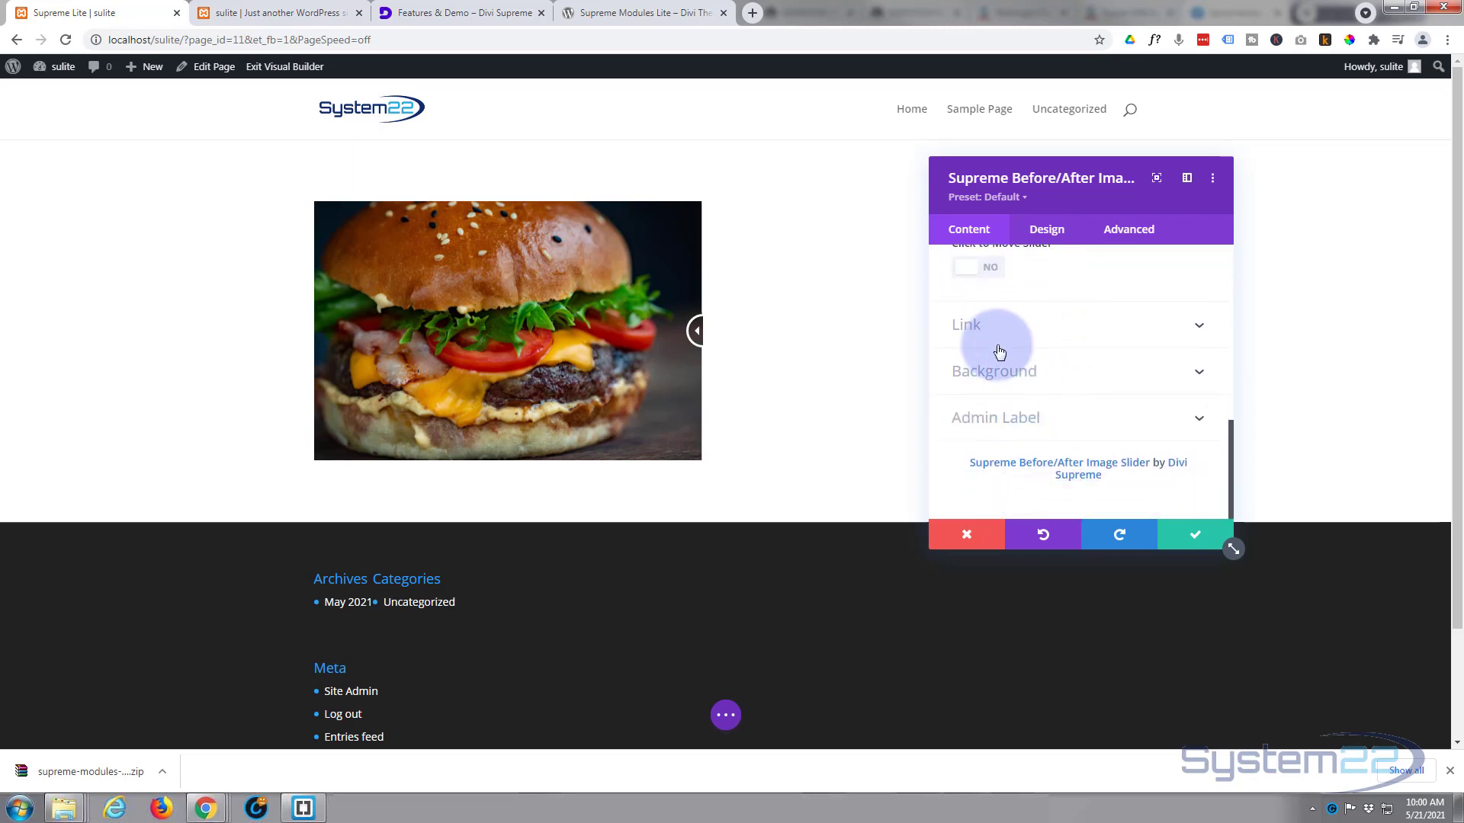
Keep the link target as In The Same Window and expand the Background options
left_click(1004, 338)
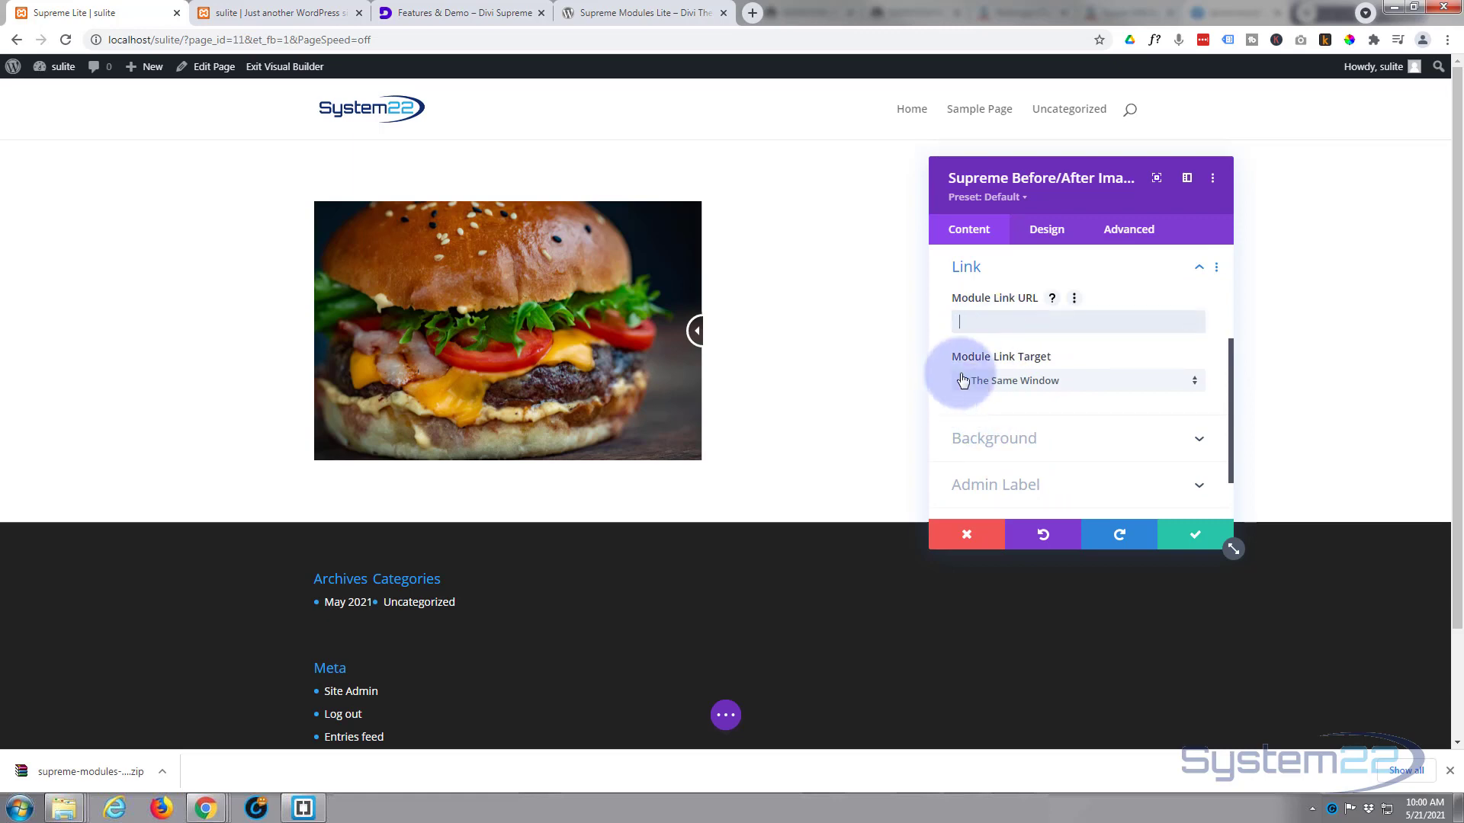
left_click(1103, 389)
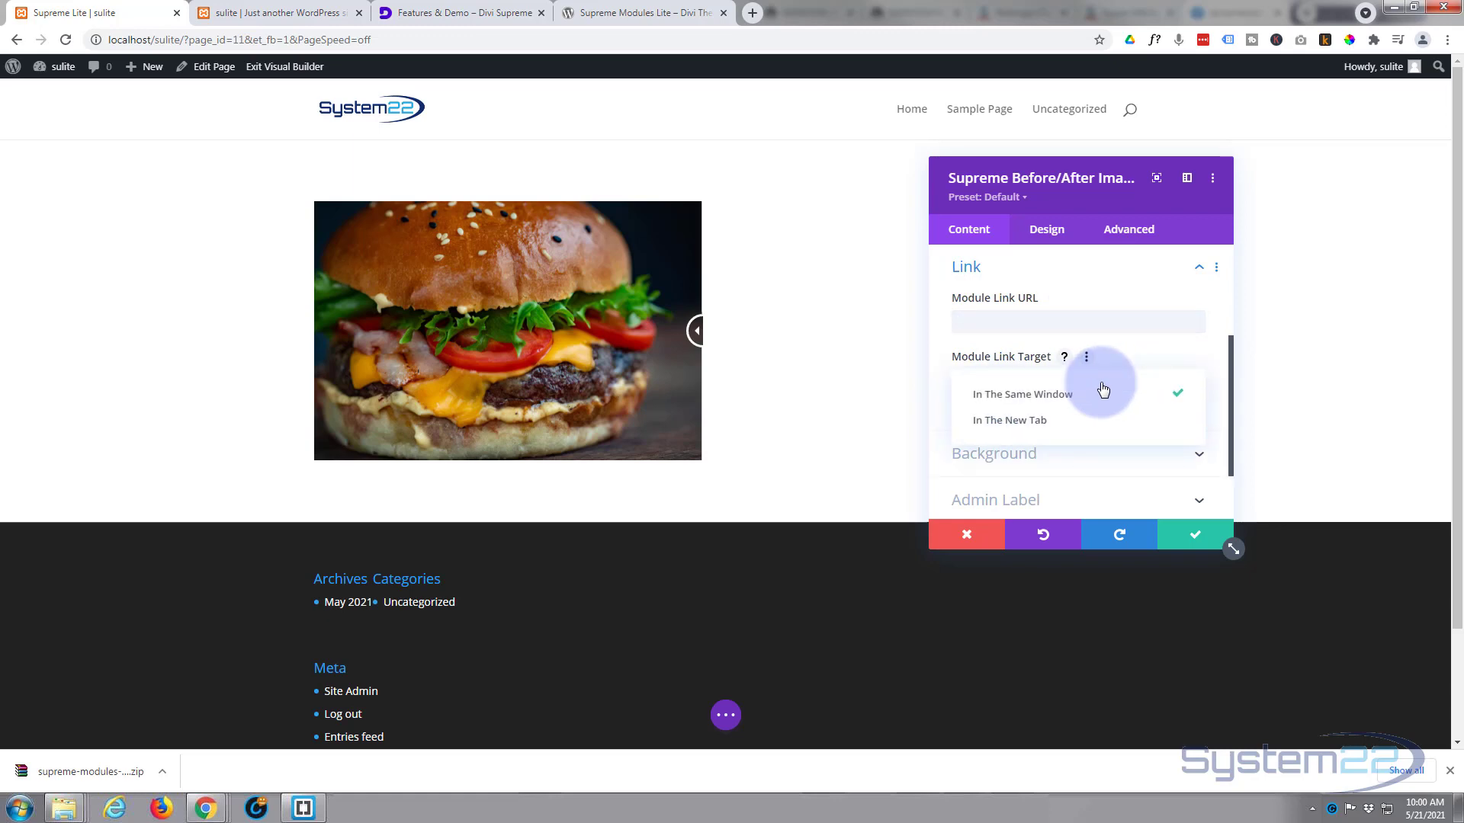
left_click(944, 395)
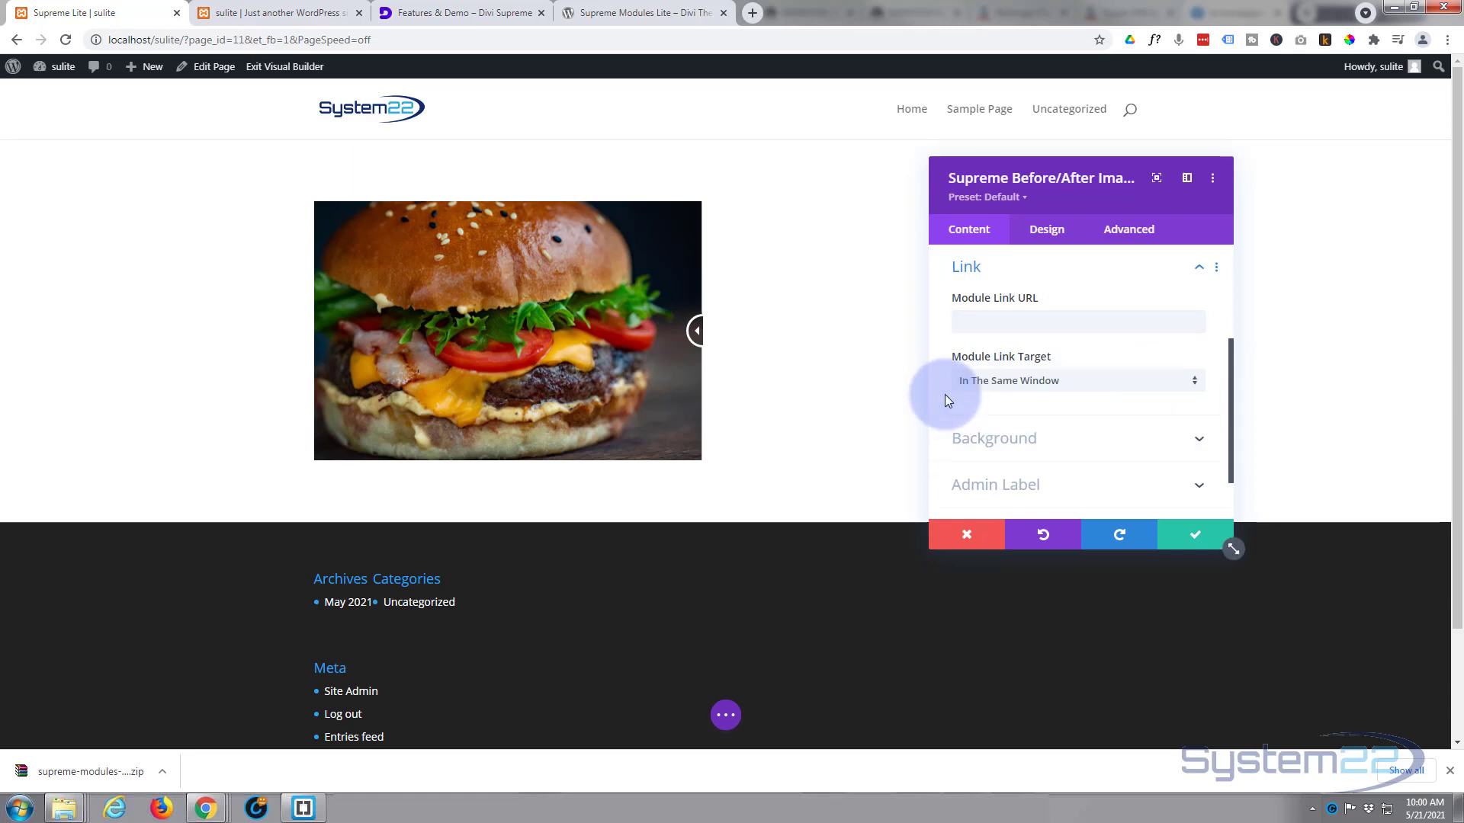
scroll(1054, 414, "down", 1)
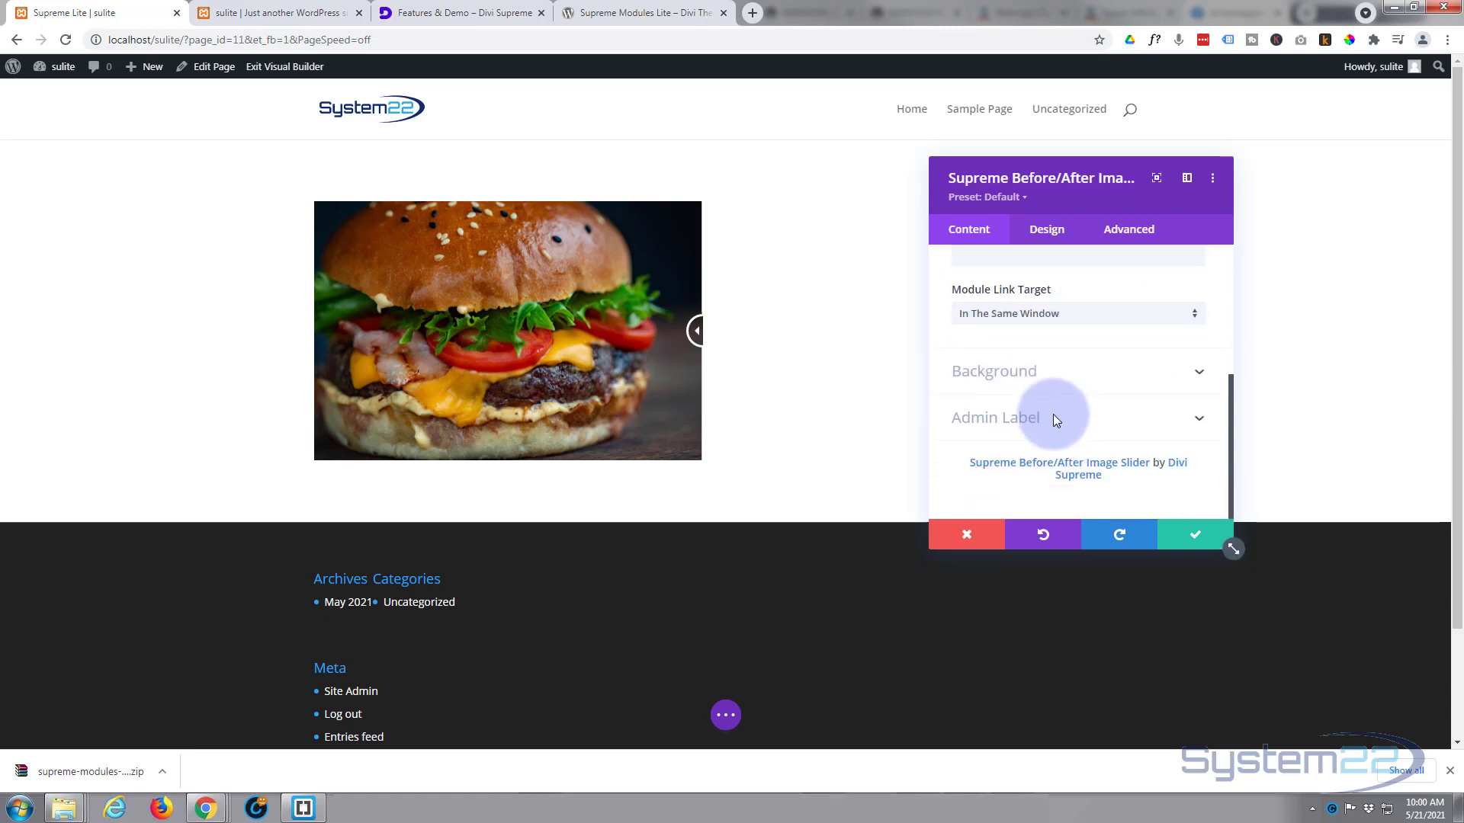
left_click(1079, 385)
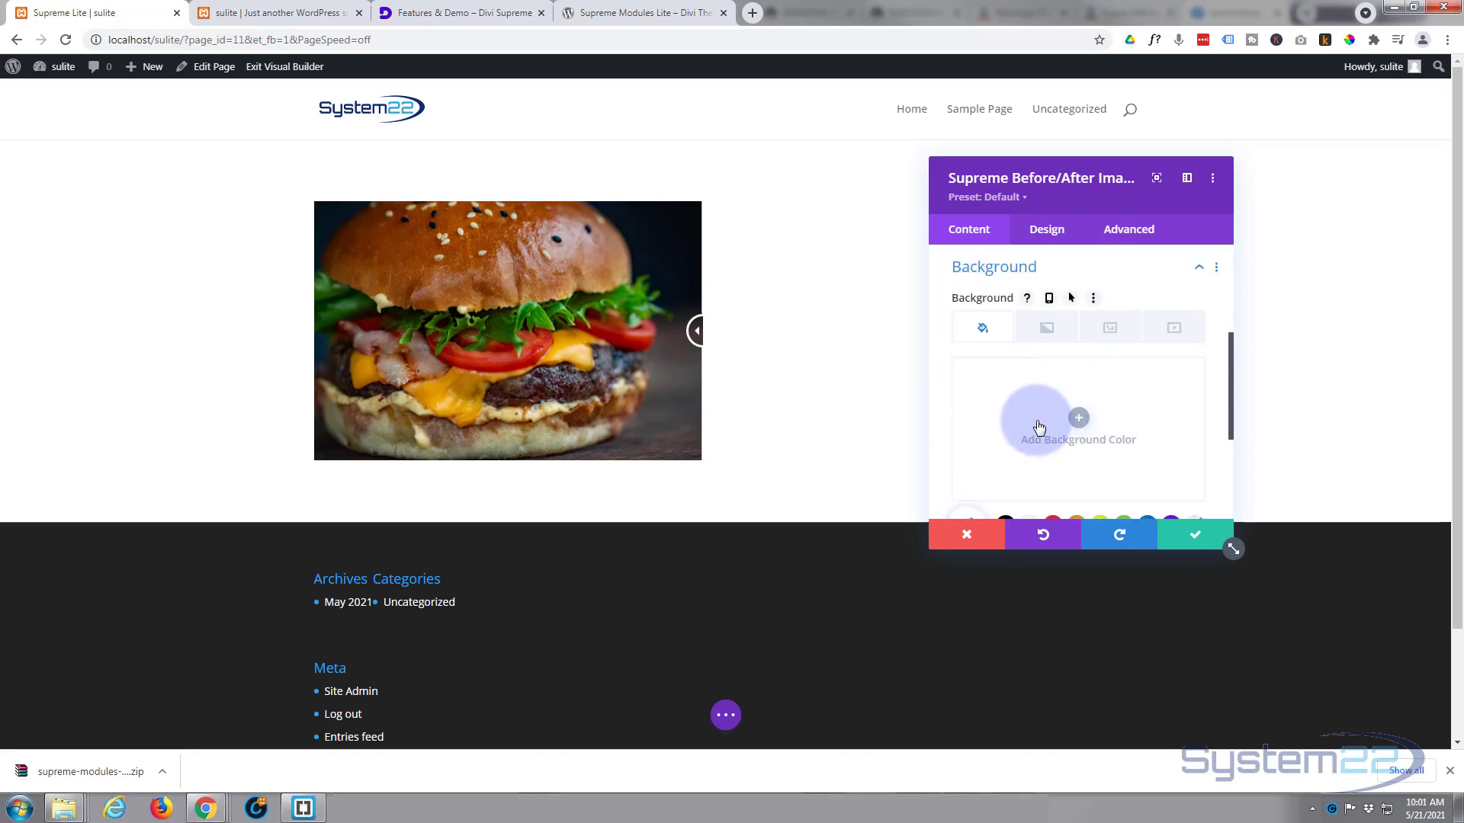
scroll(1033, 425, "down", 3)
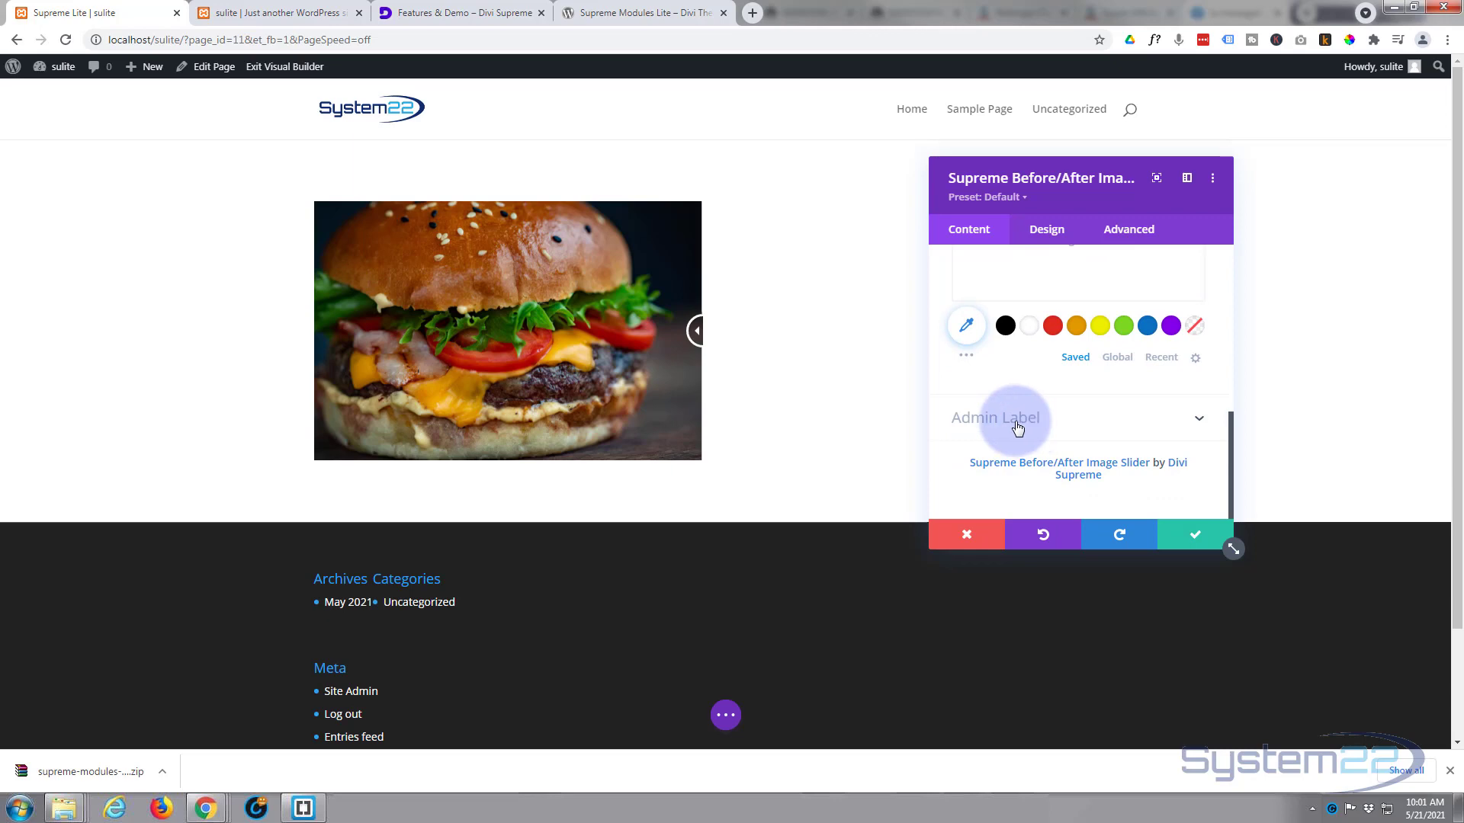
In the Design tab, give the before label a purple background
left_click(1056, 236)
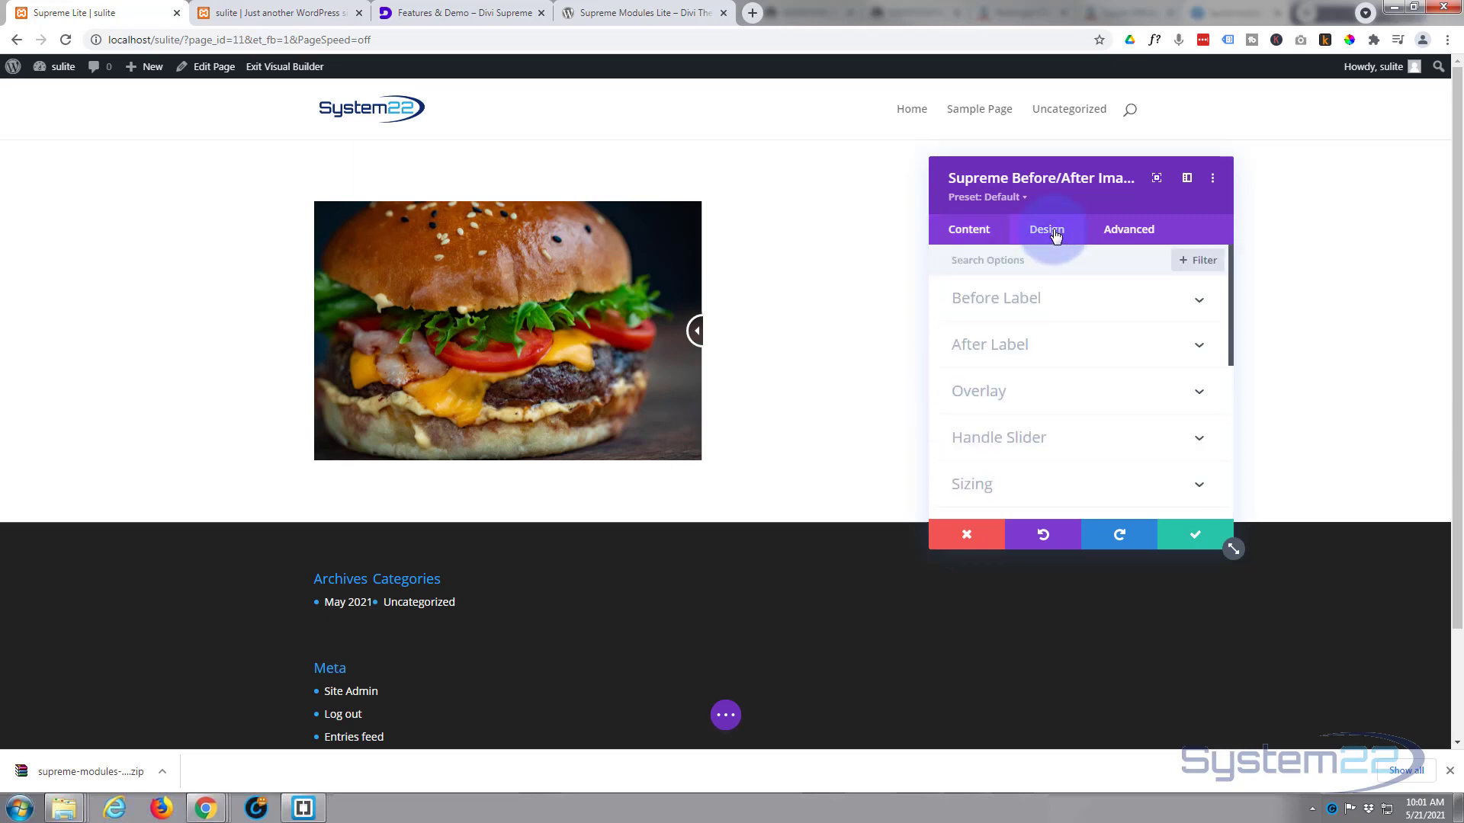
left_click(1094, 299)
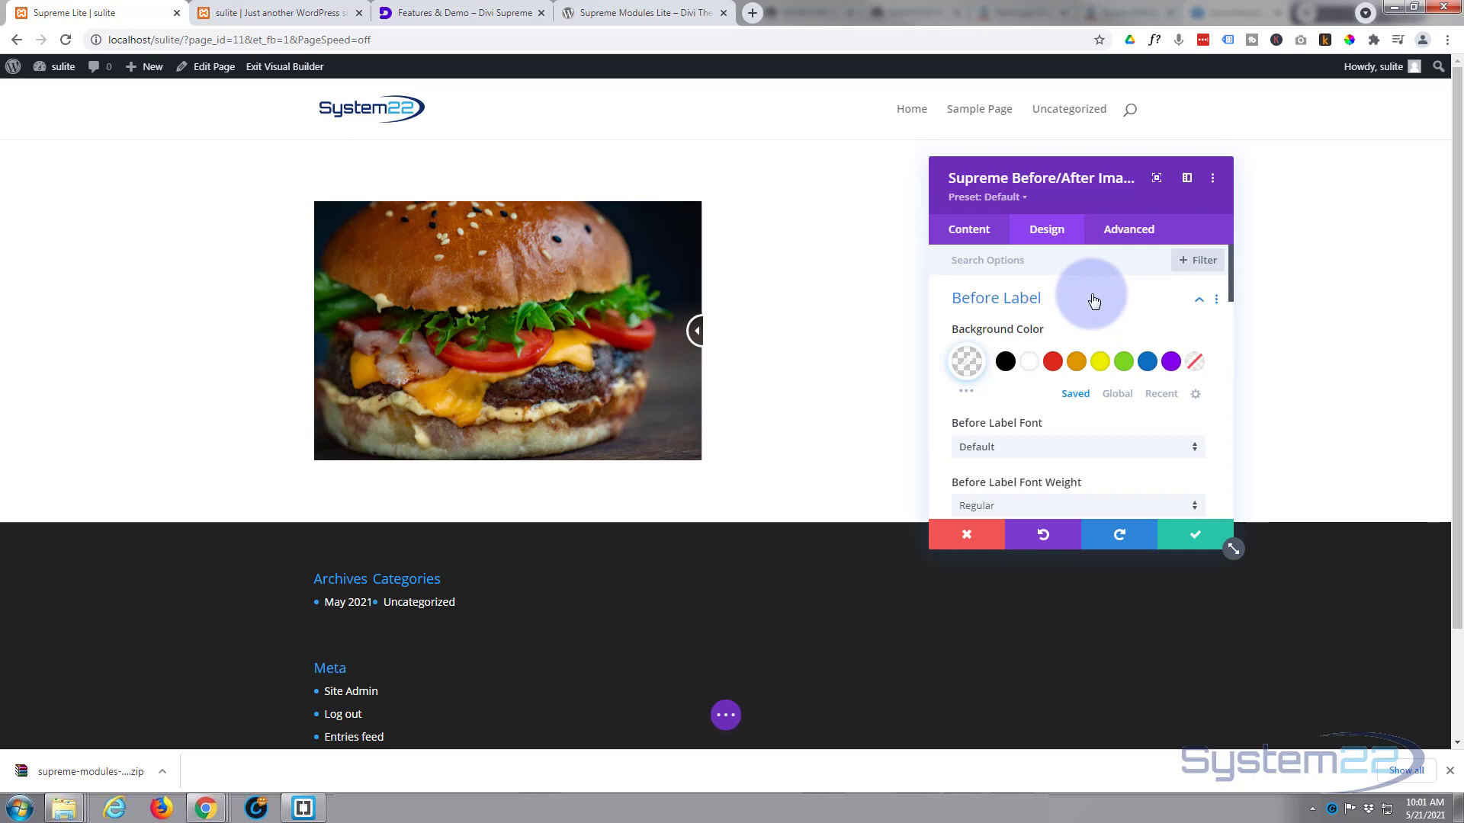
scroll(1084, 369, "down", 4)
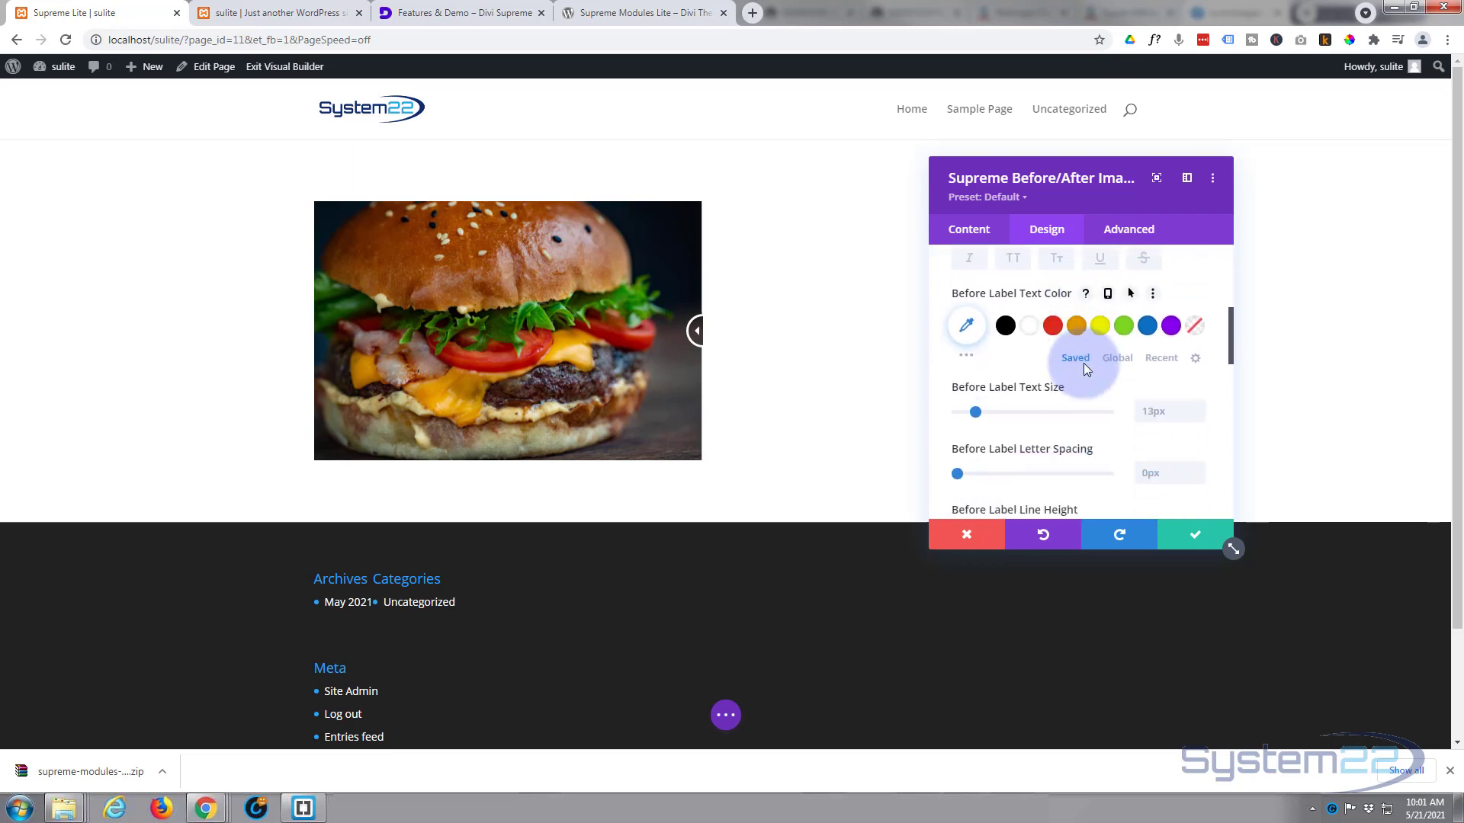
scroll(1087, 369, "down", 3)
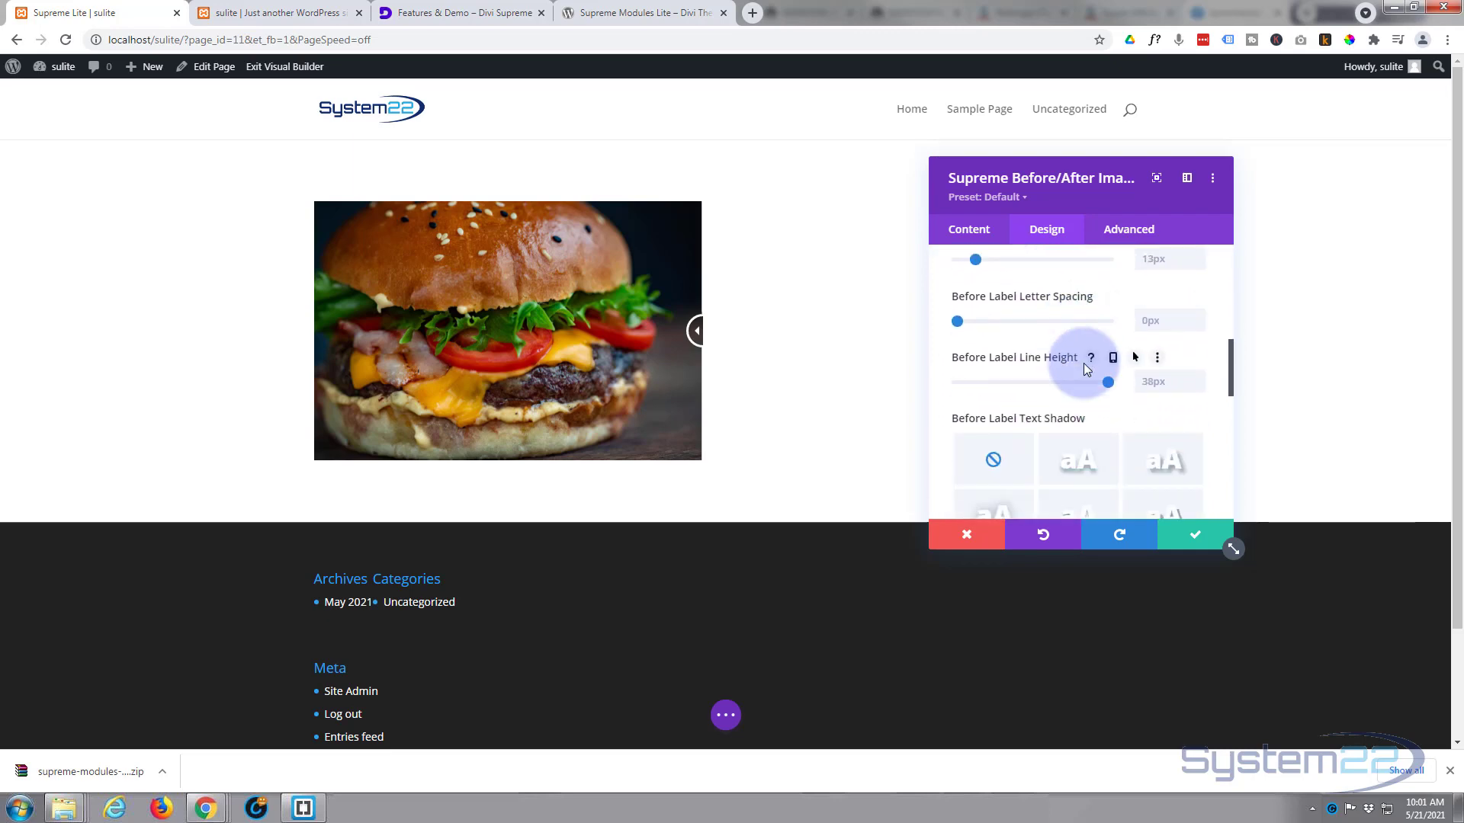
scroll(1086, 368, "down", 1)
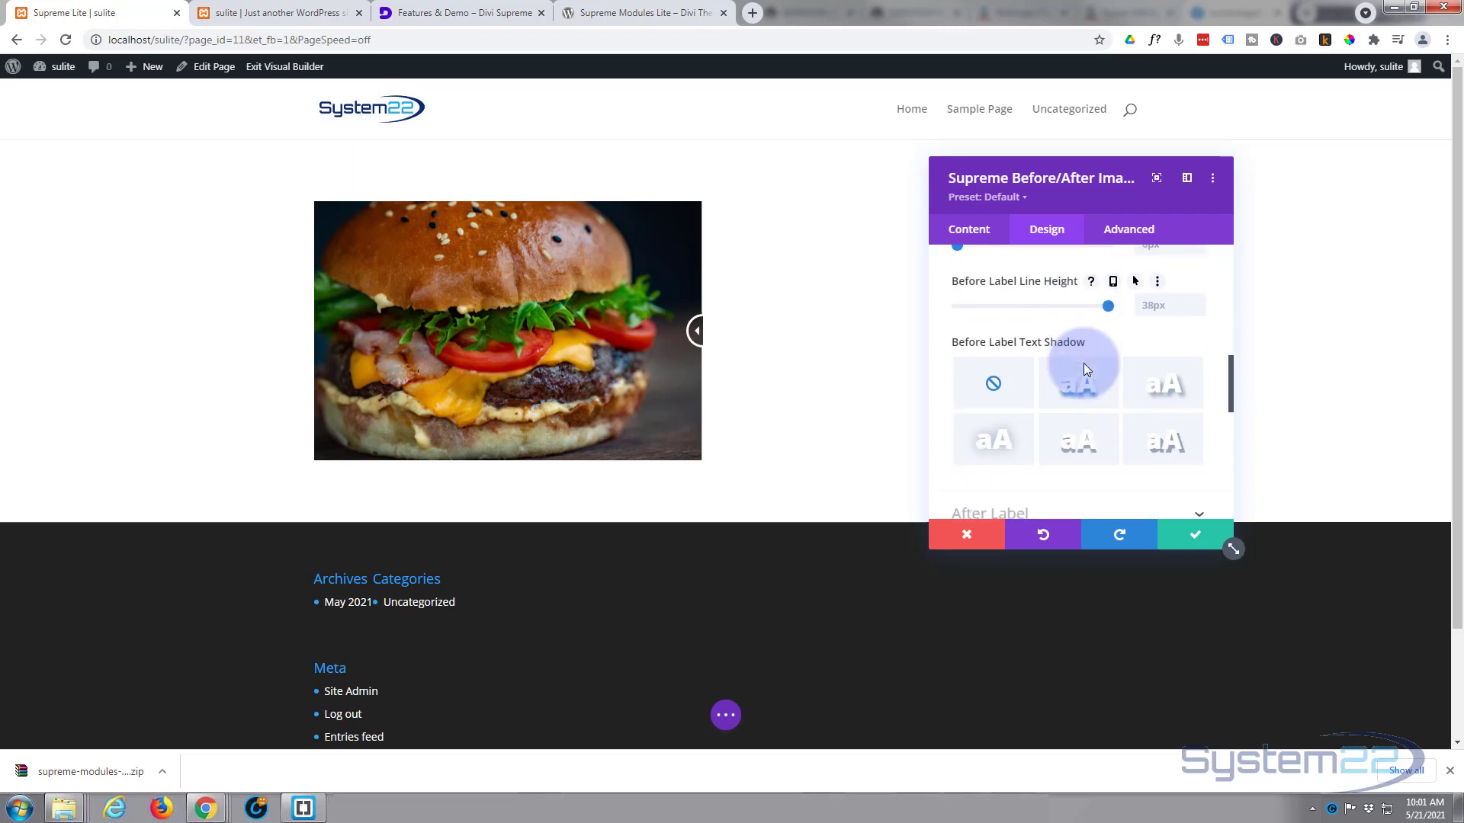
scroll(1087, 374, "up", 2)
scroll(1087, 382, "up", 3)
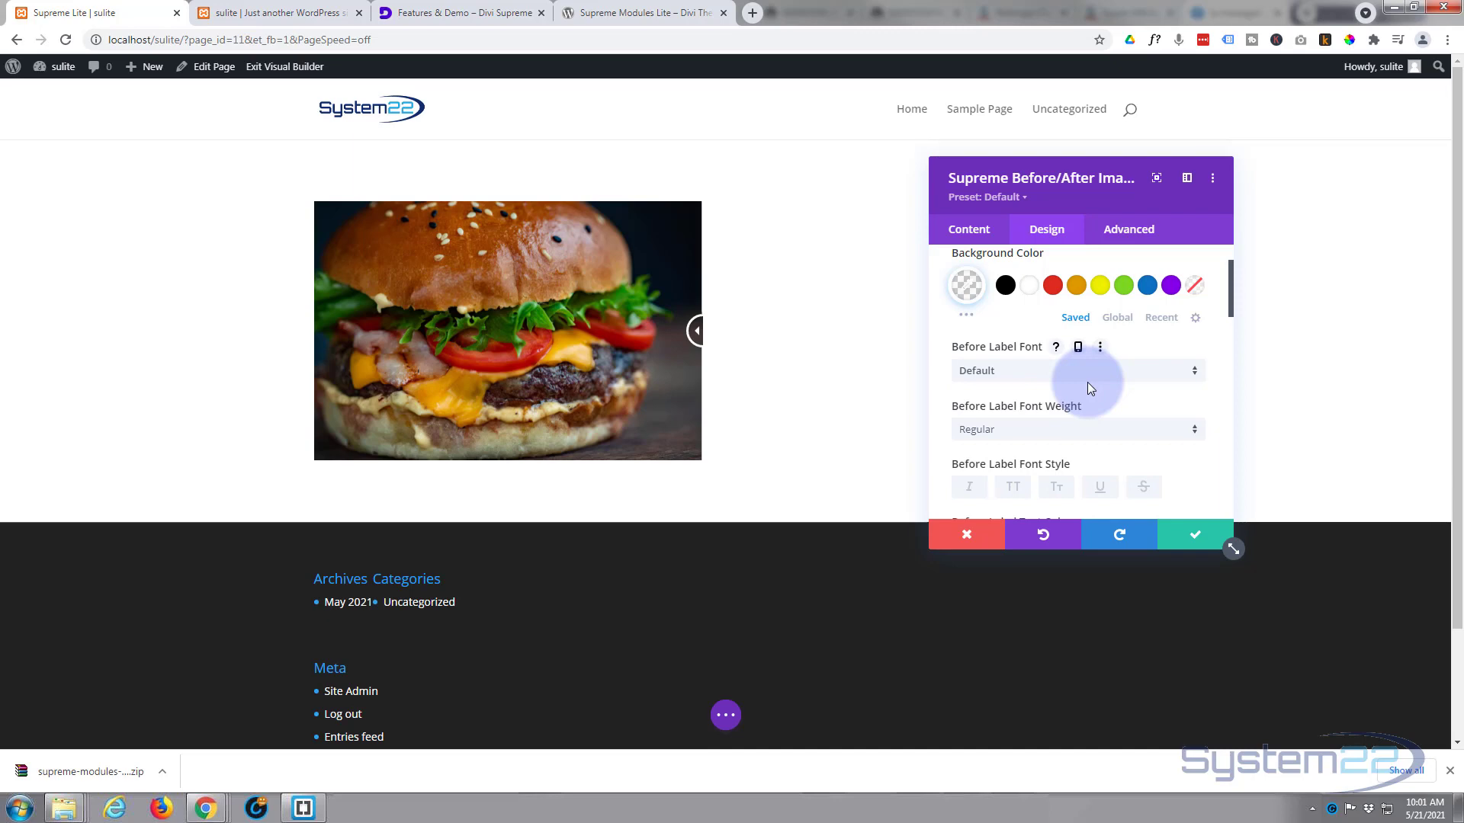
left_click(1171, 285)
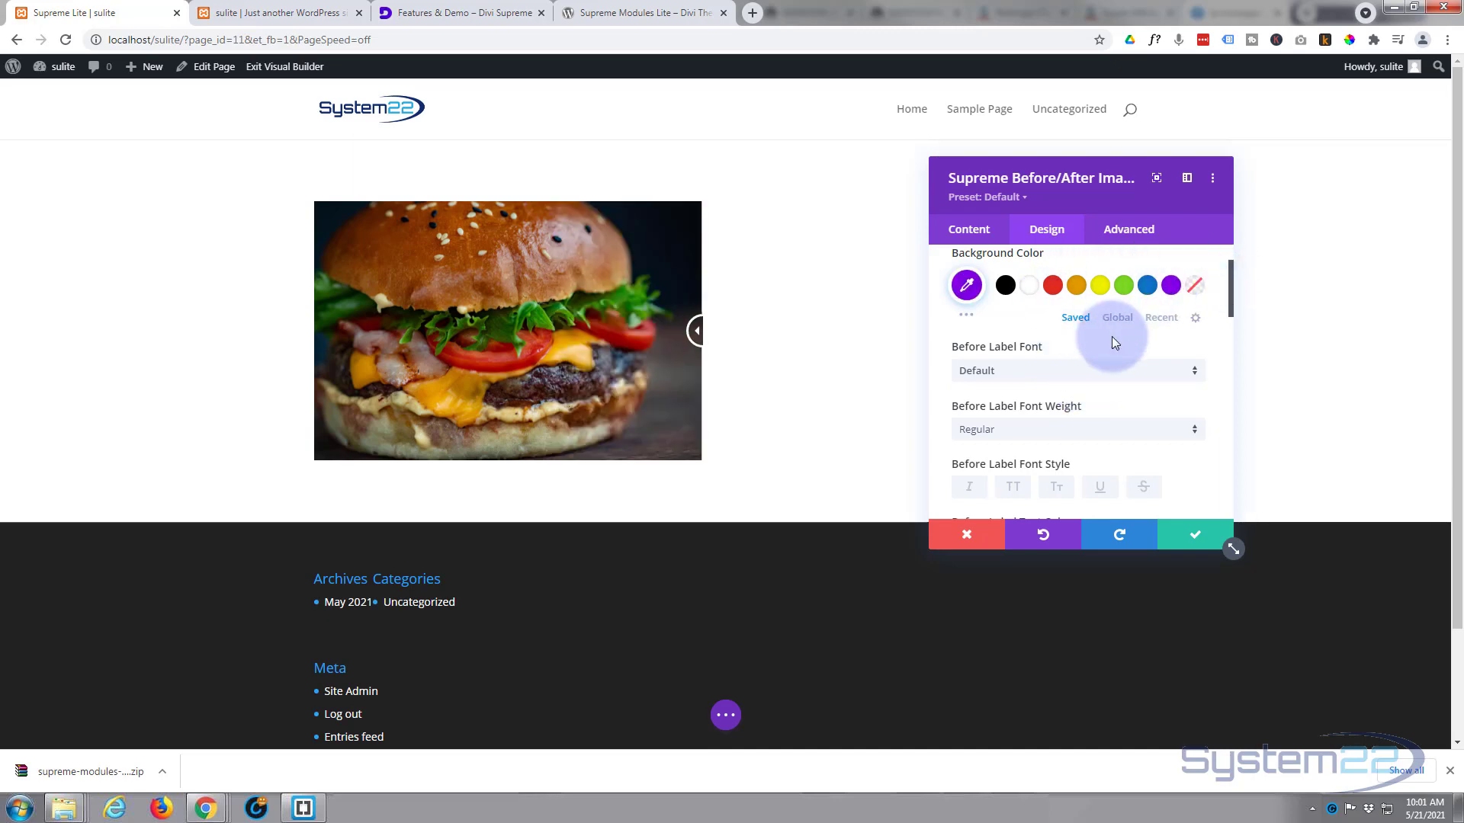
scroll(1112, 336, "down", 1)
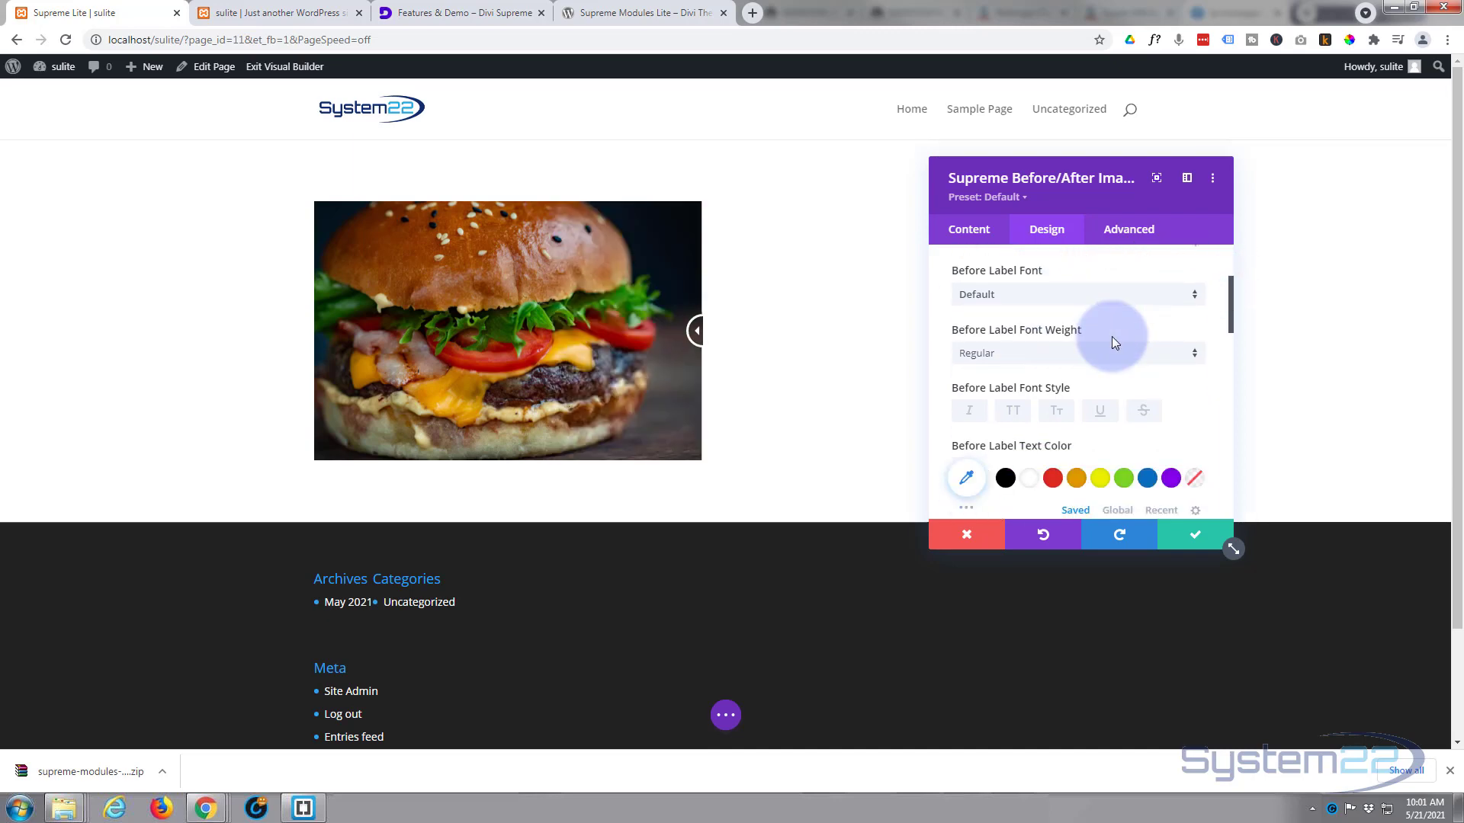
Keep the Default font for the before label and make its text white
left_click(1095, 297)
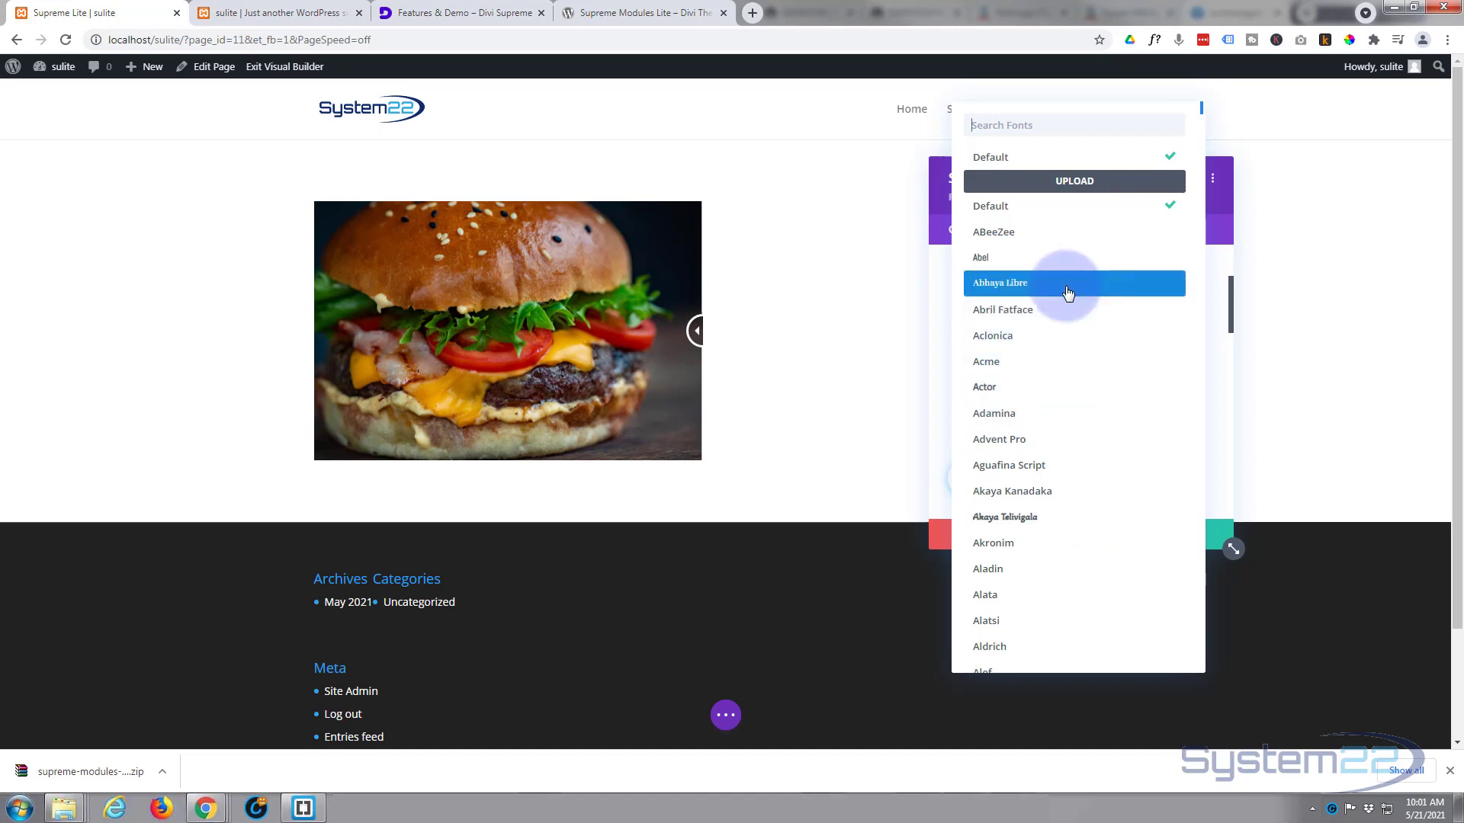
left_click(1042, 160)
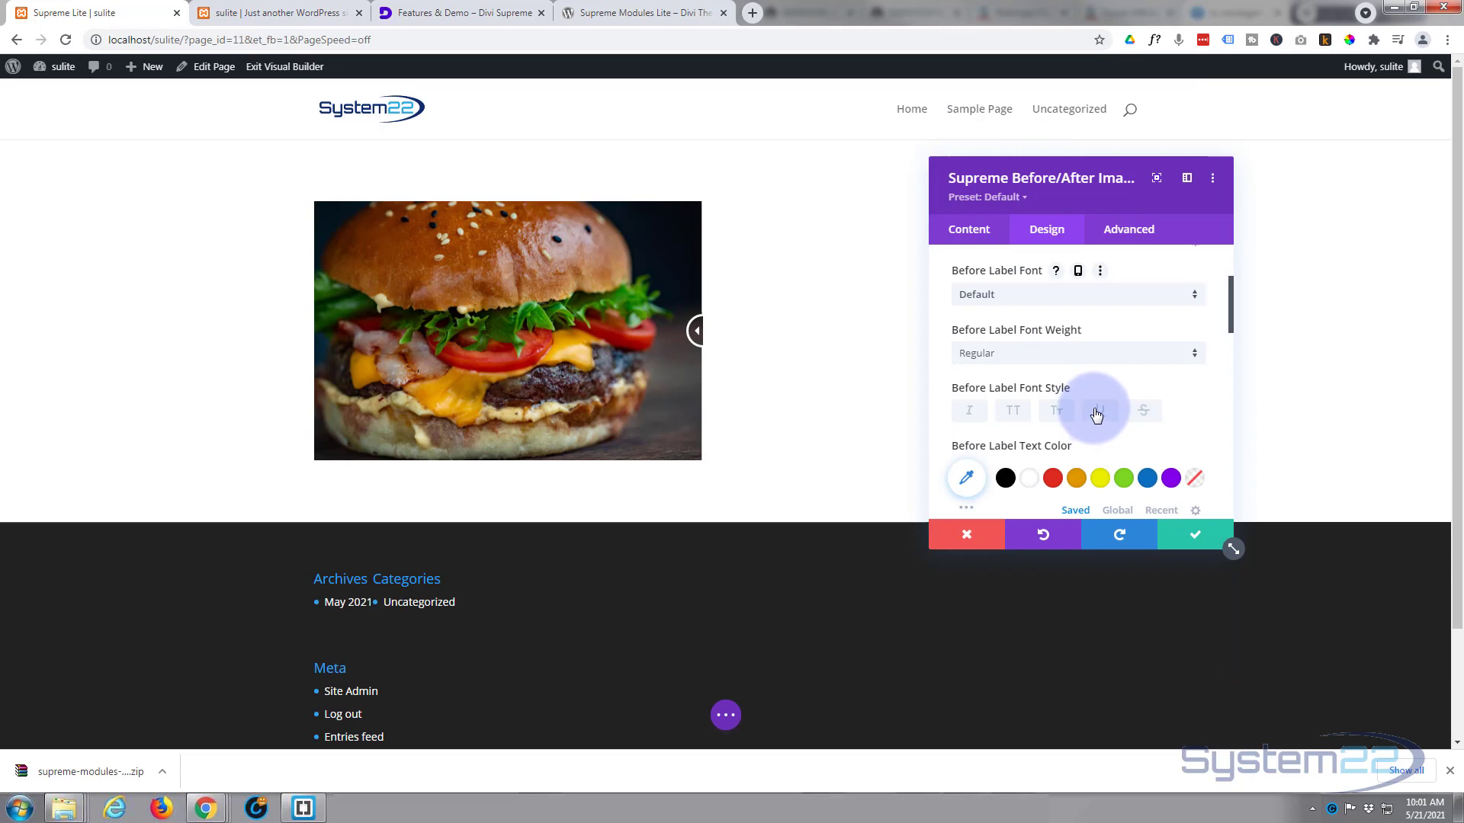
scroll(1095, 411, "down", 1)
left_click(1029, 402)
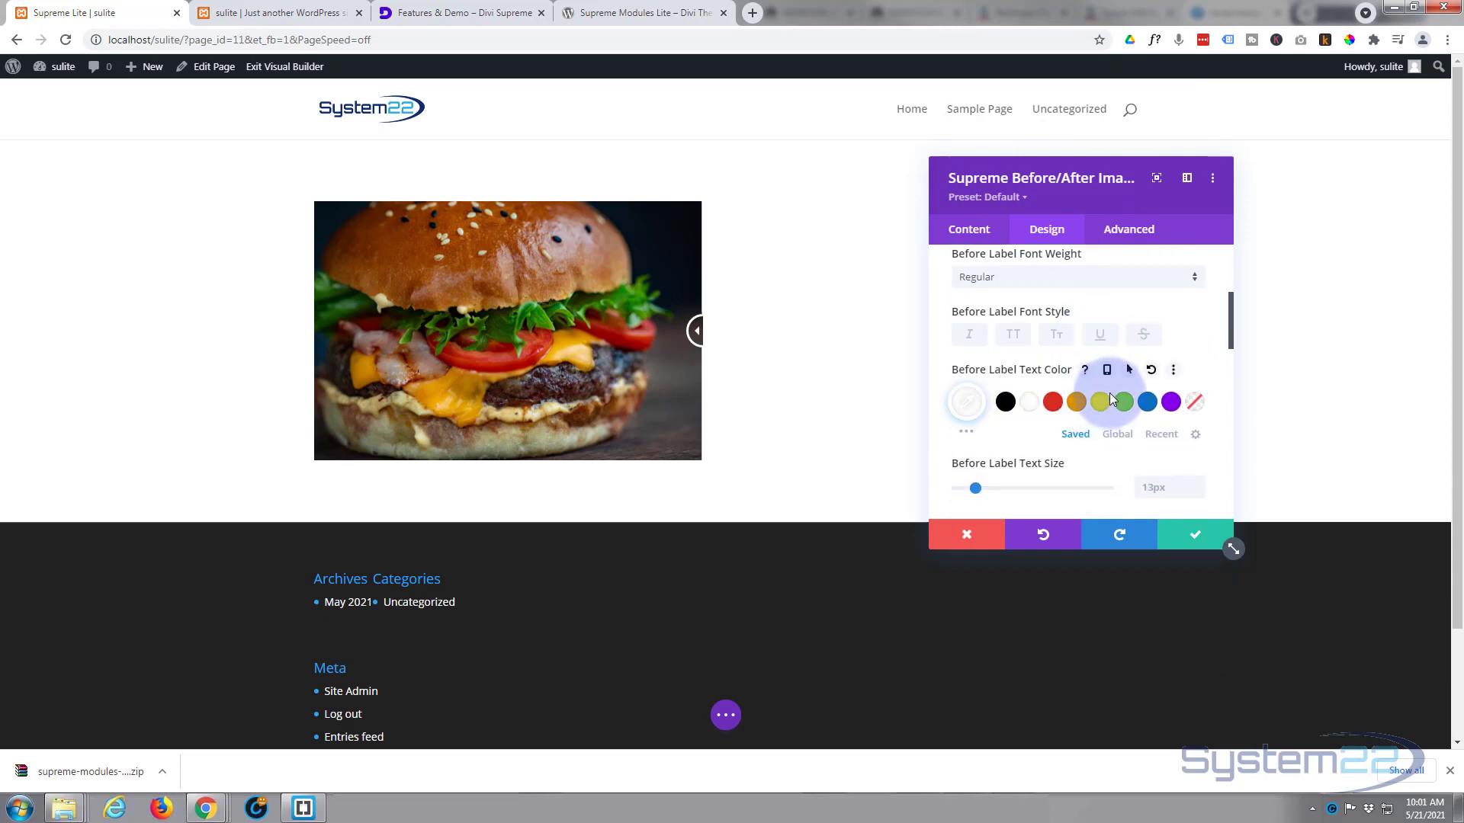
scroll(1109, 392, "down", 1)
scroll(1085, 407, "down", 1)
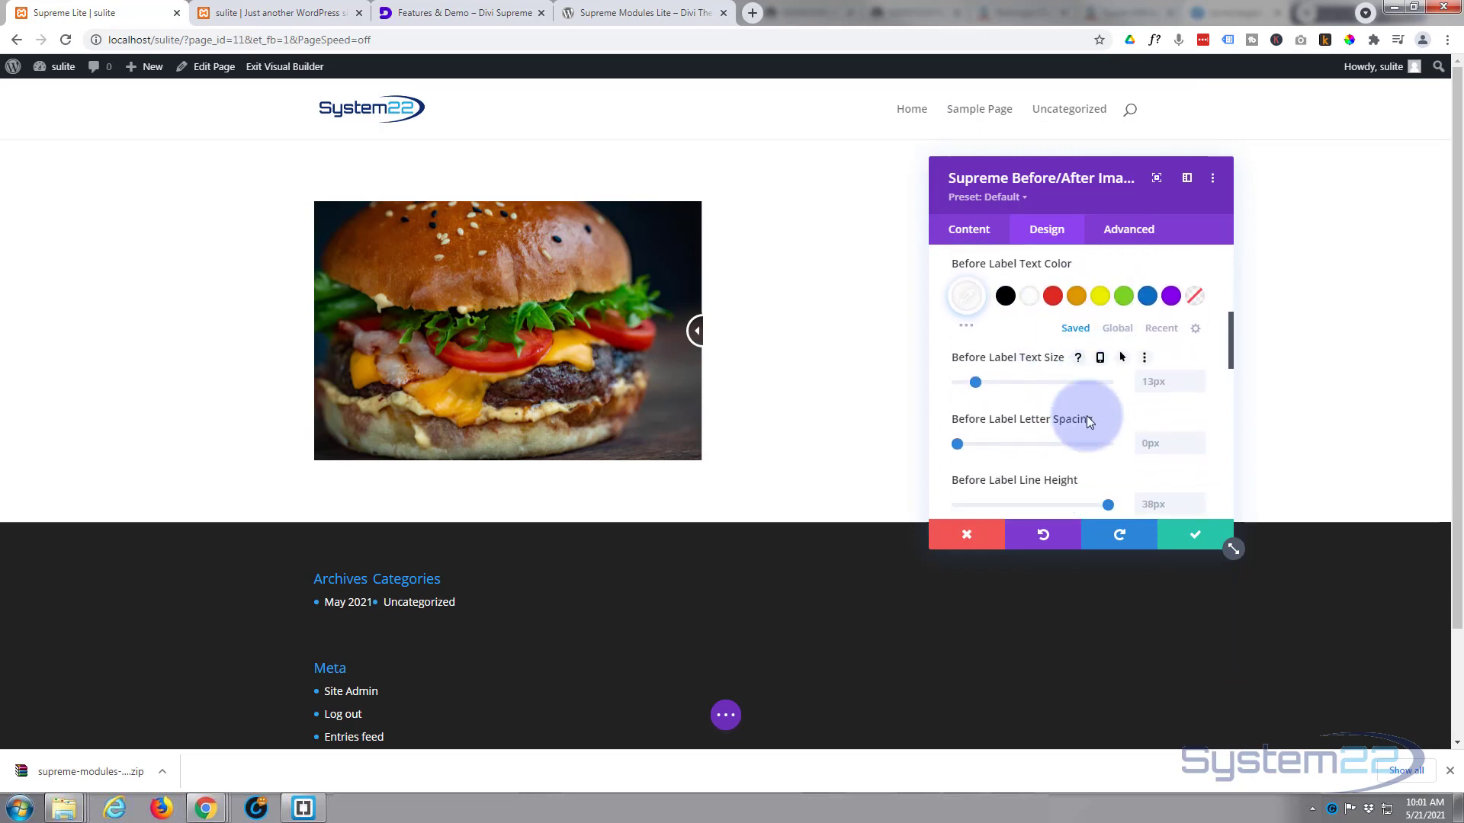
scroll(1057, 462, "down", 4)
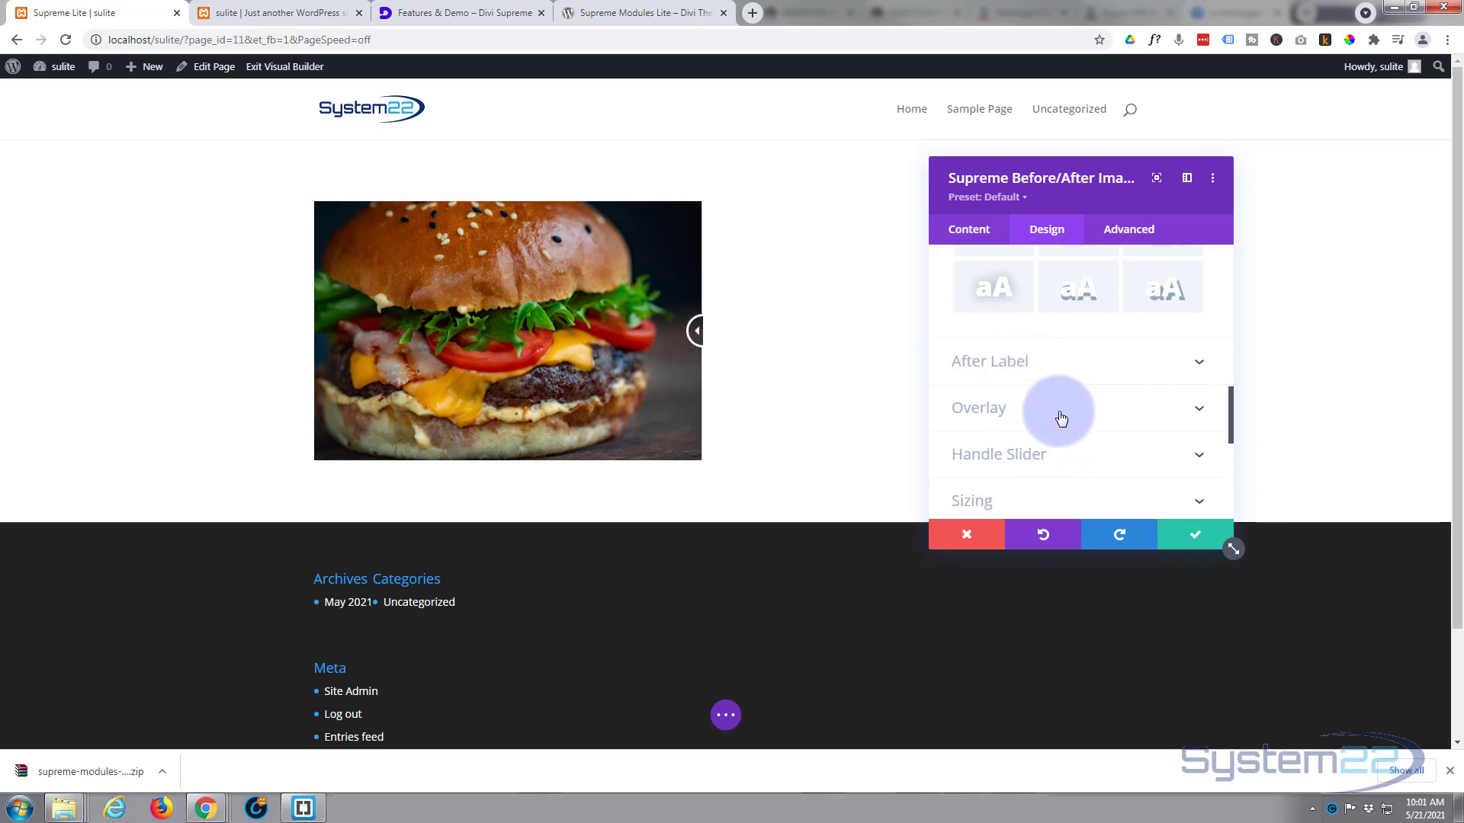
Expand the Handle Slider section to check its 100px border radius and handle and arrow colours
scroll(1051, 415, "down", 4)
scroll(1056, 420, "up", 4)
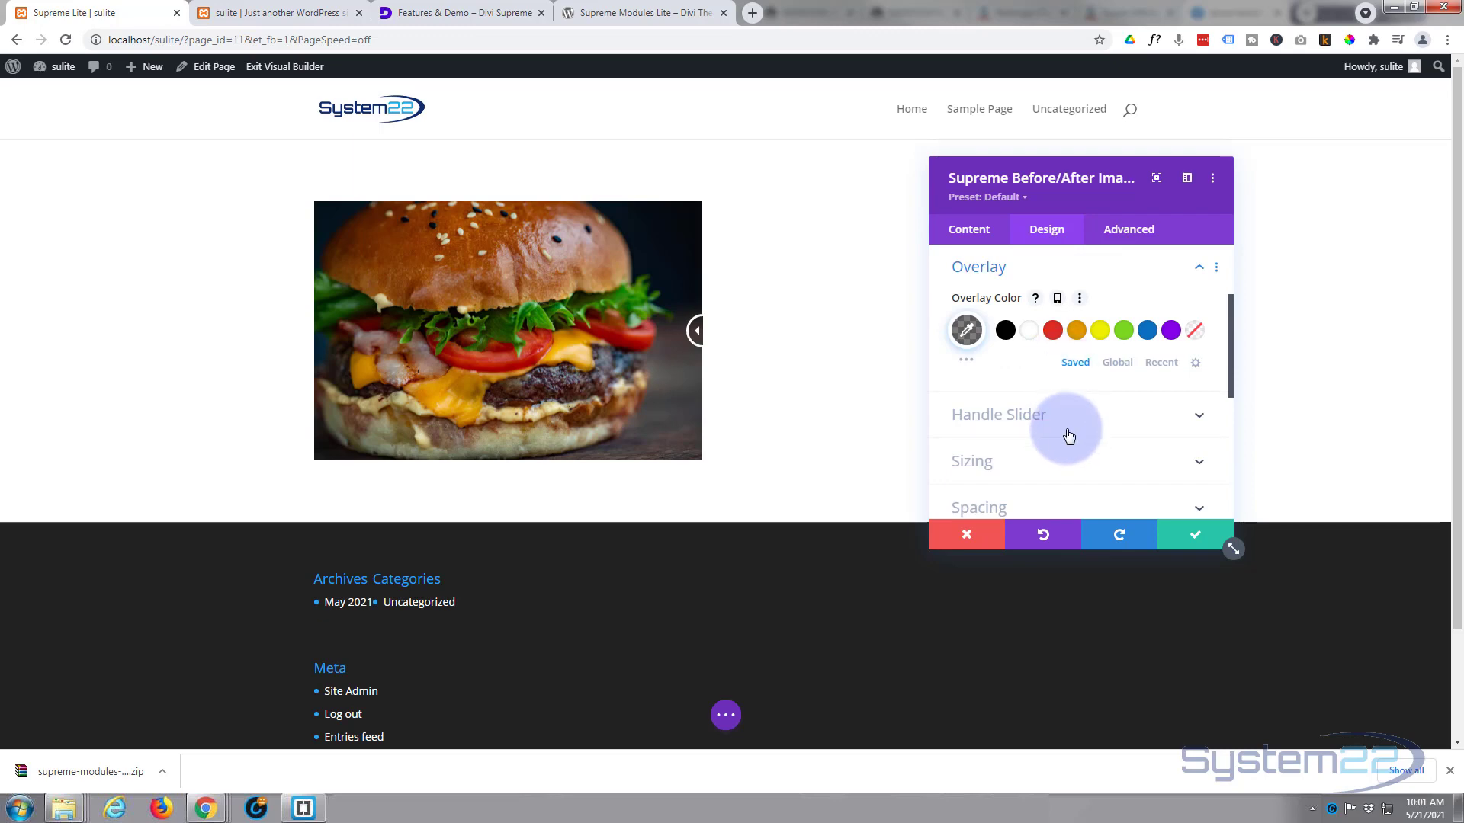
left_click(1105, 419)
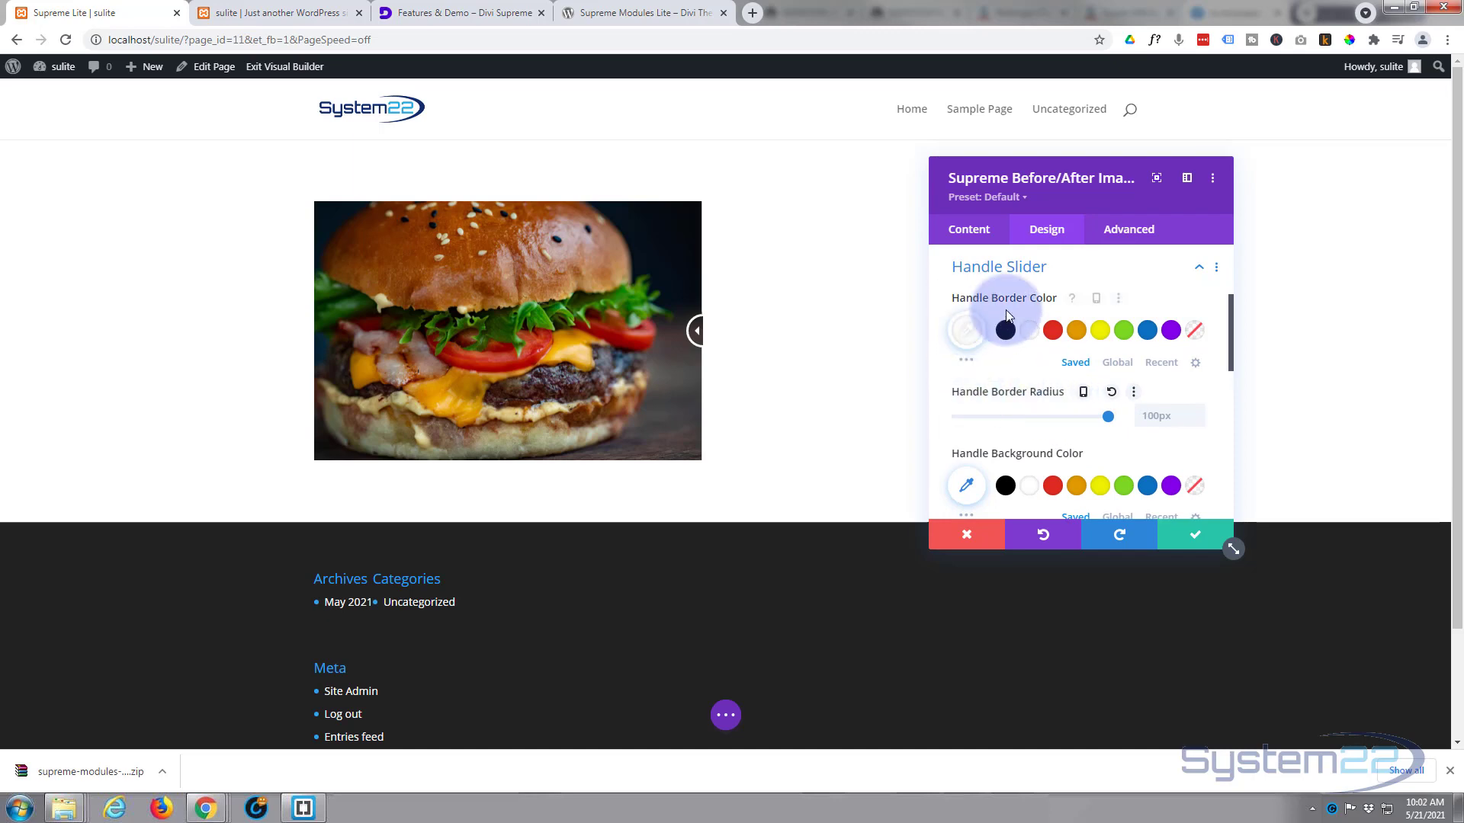
scroll(1036, 372, "down", 1)
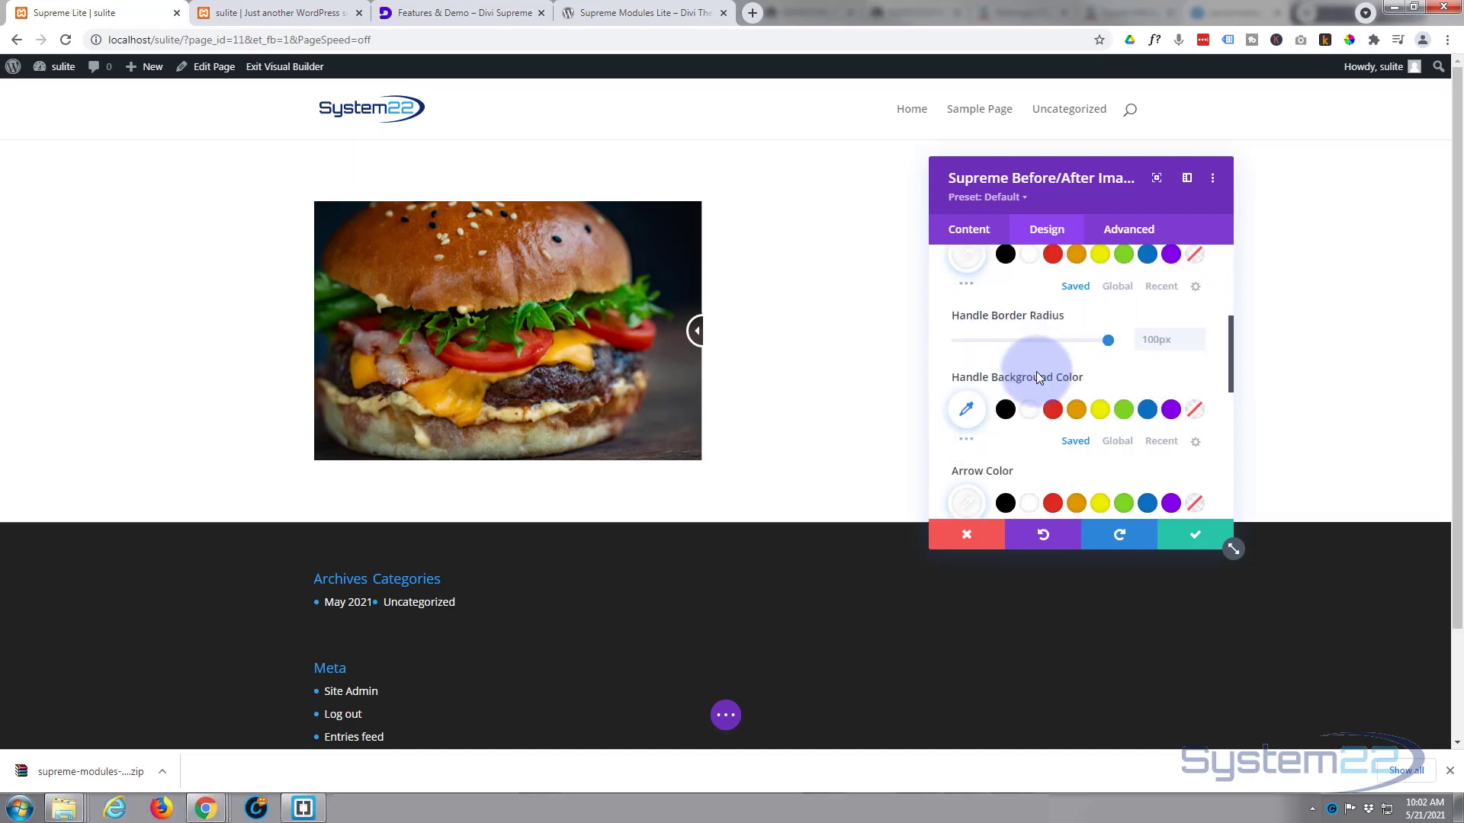
scroll(1033, 372, "down", 2)
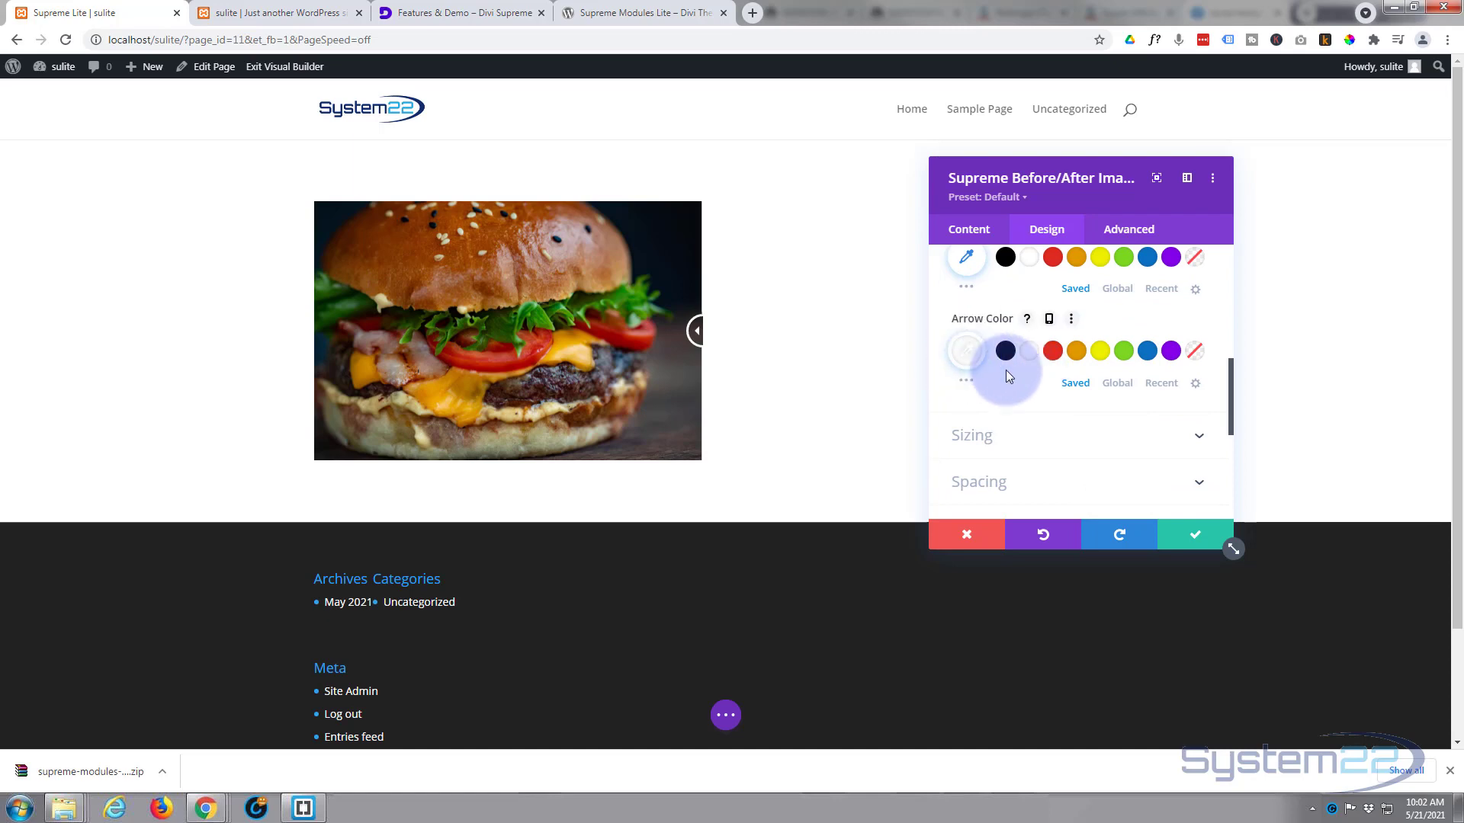
scroll(1005, 371, "down", 1)
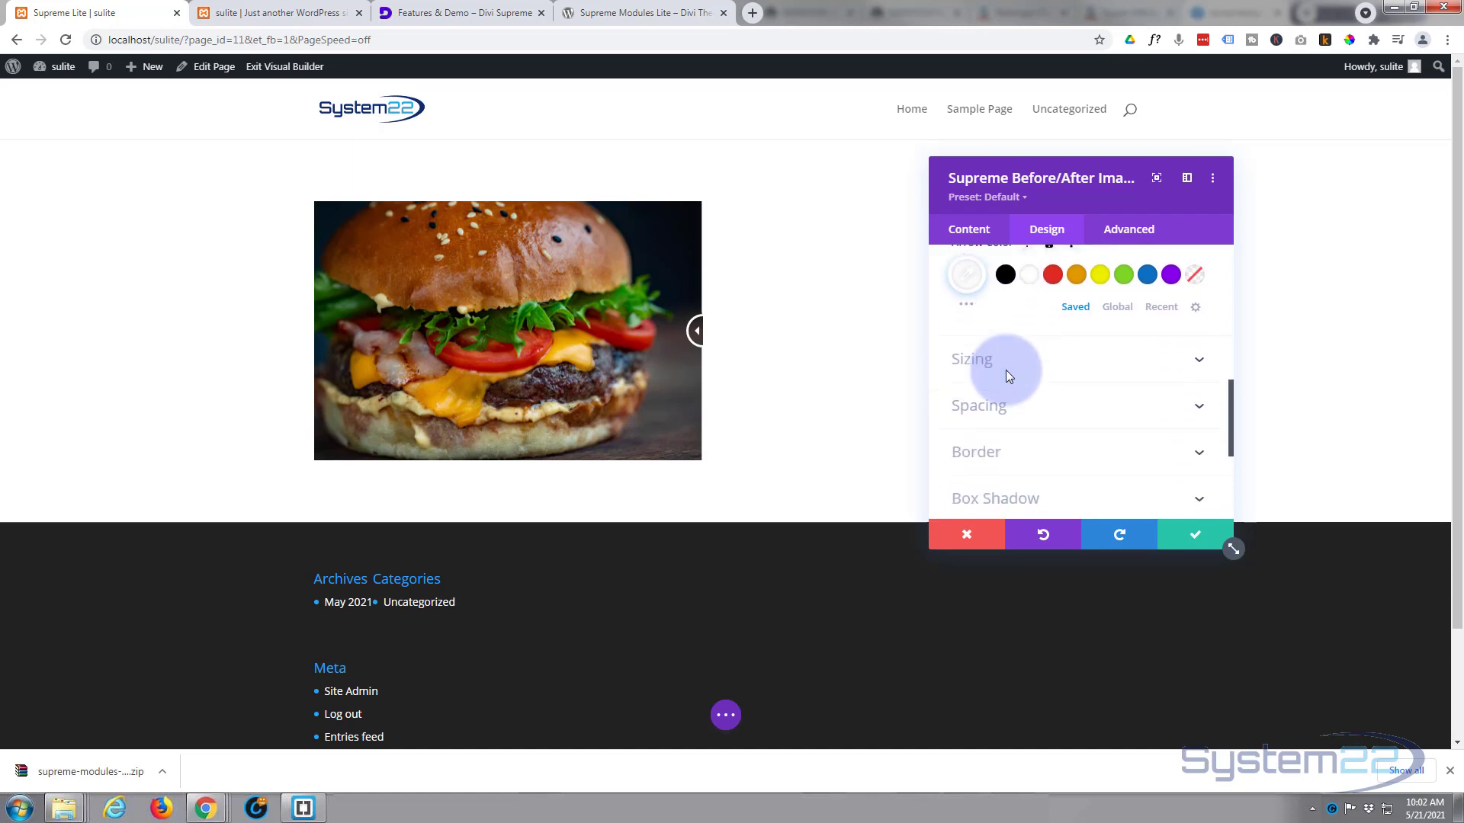
left_click(1053, 371)
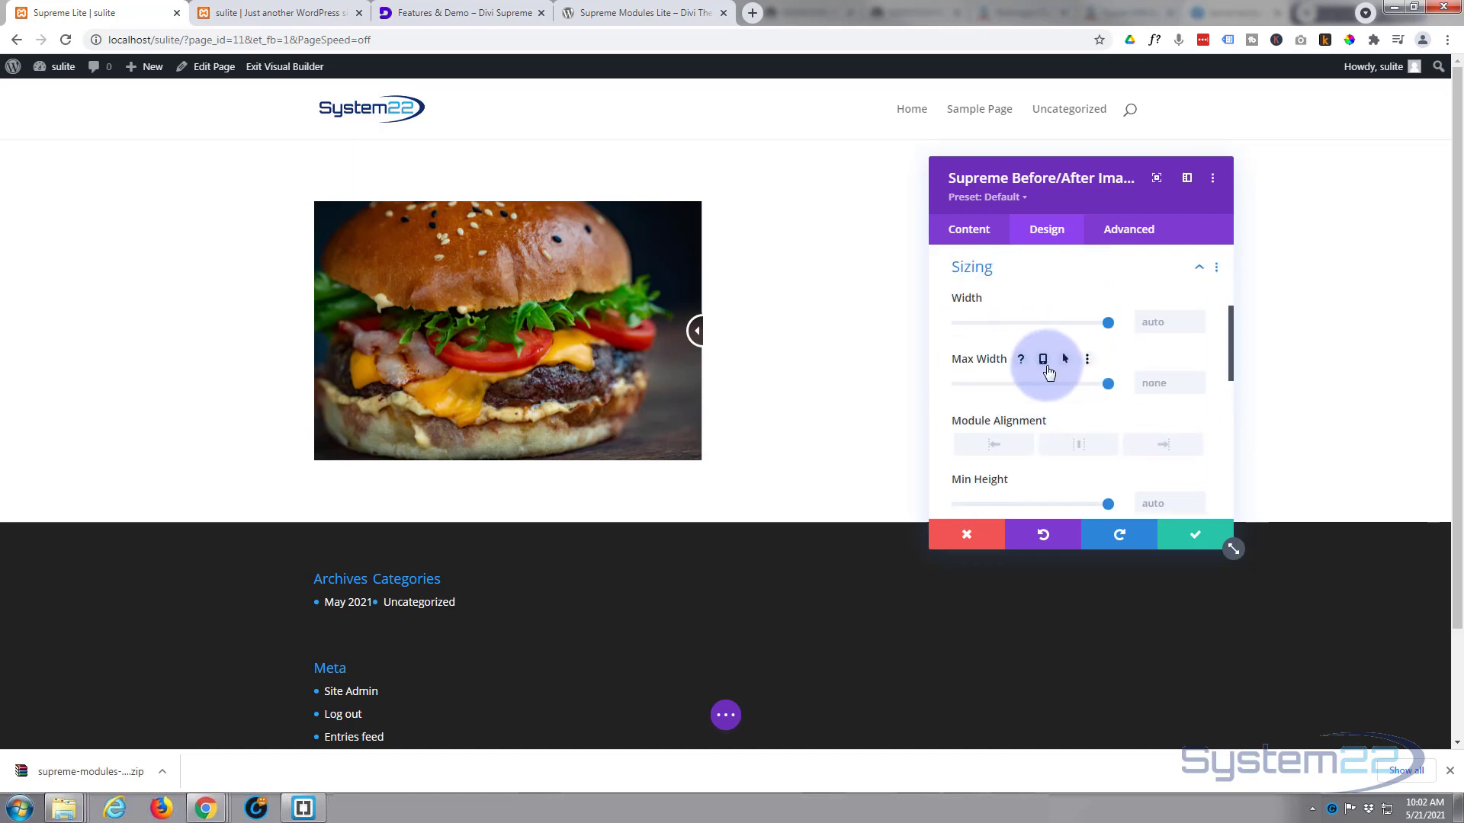
left_click_drag(1107, 322, 1060, 324)
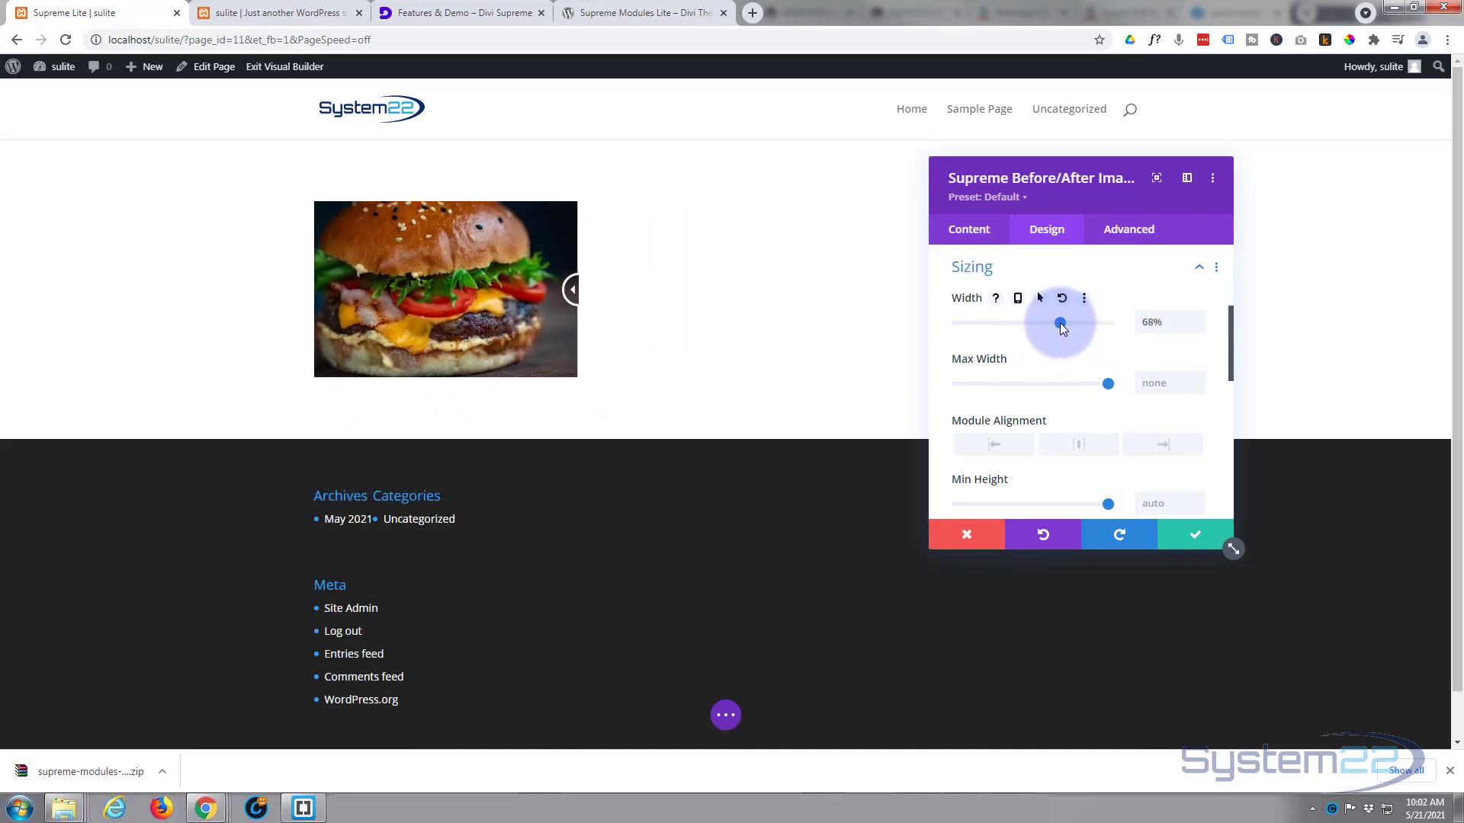
left_click(1080, 448)
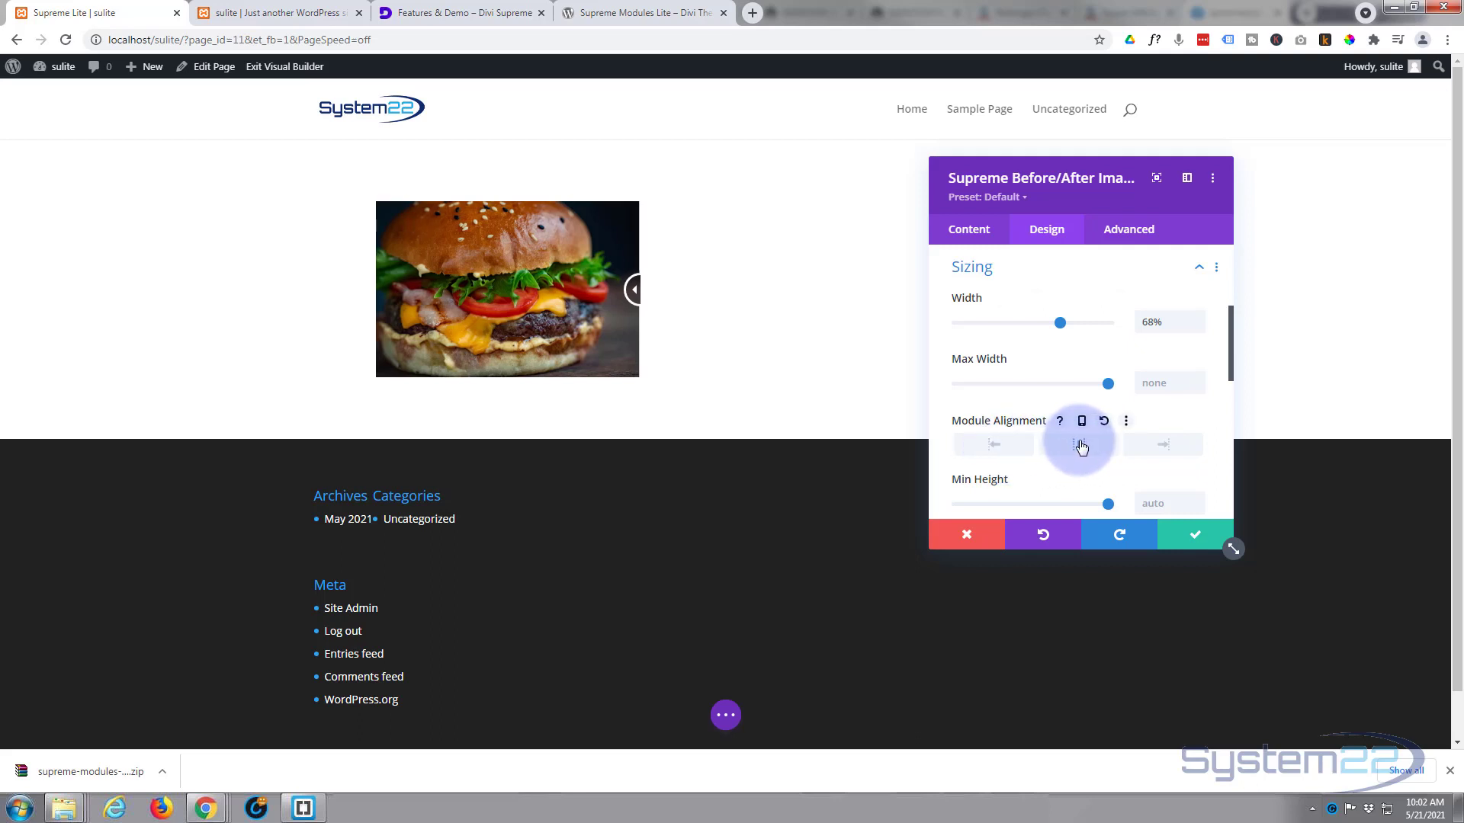
left_click(1166, 448)
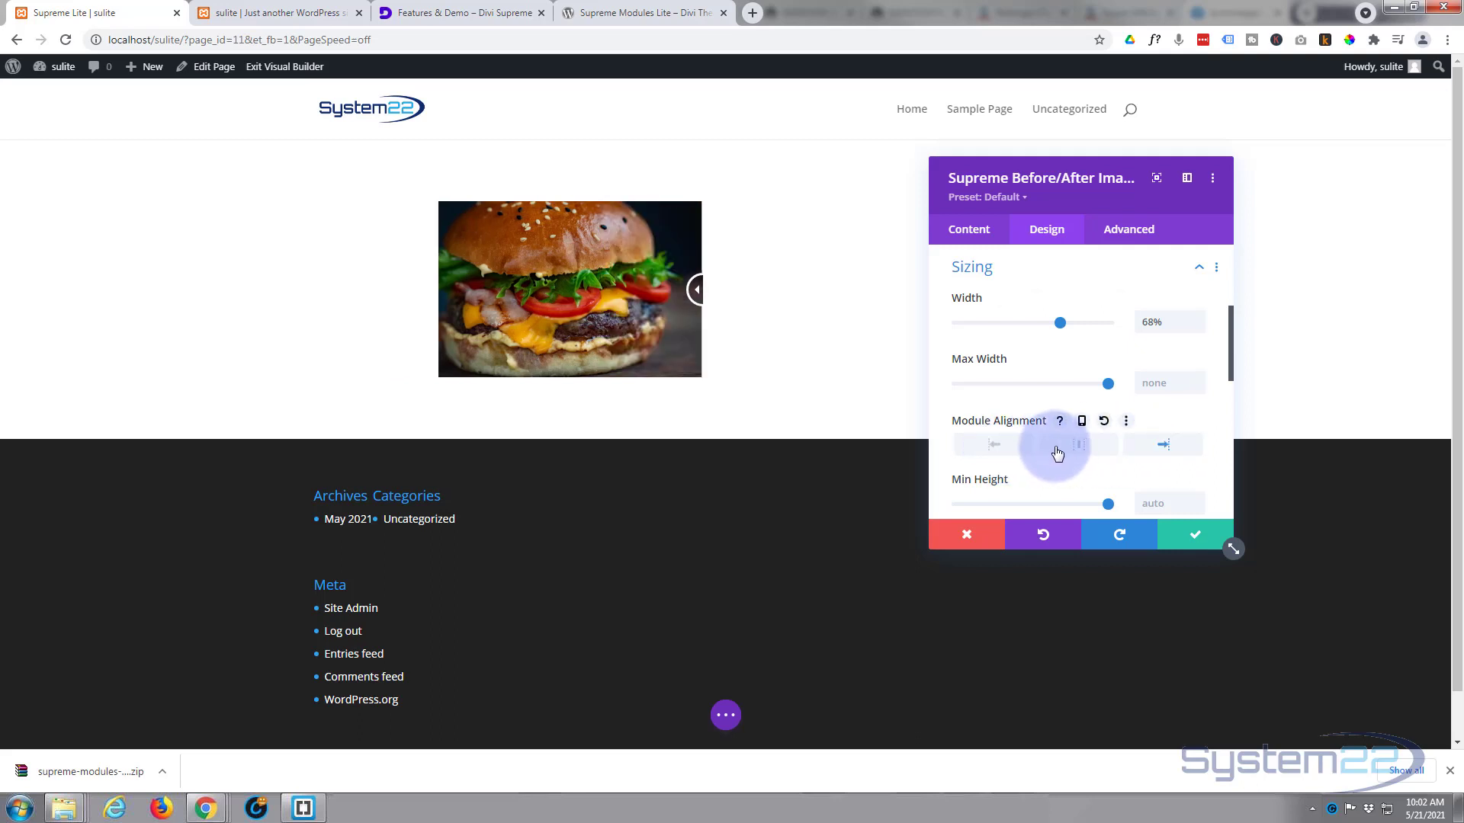
left_click(1061, 443)
left_click_drag(1060, 323, 1135, 319)
scroll(1070, 353, "down", 8)
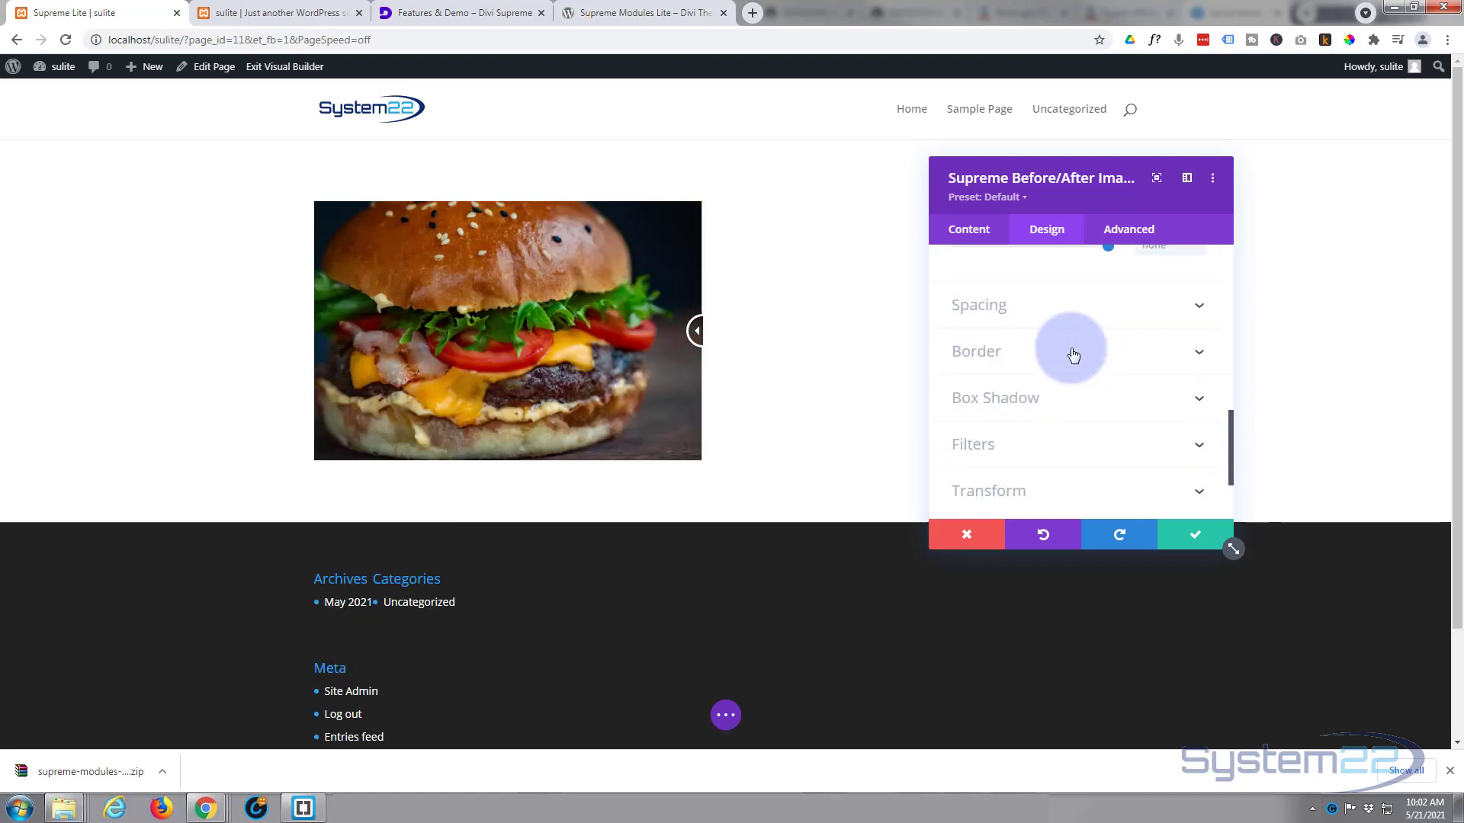
Confirm the before/after module's settings and save the Supreme Lite page as a draft
left_click(1062, 306)
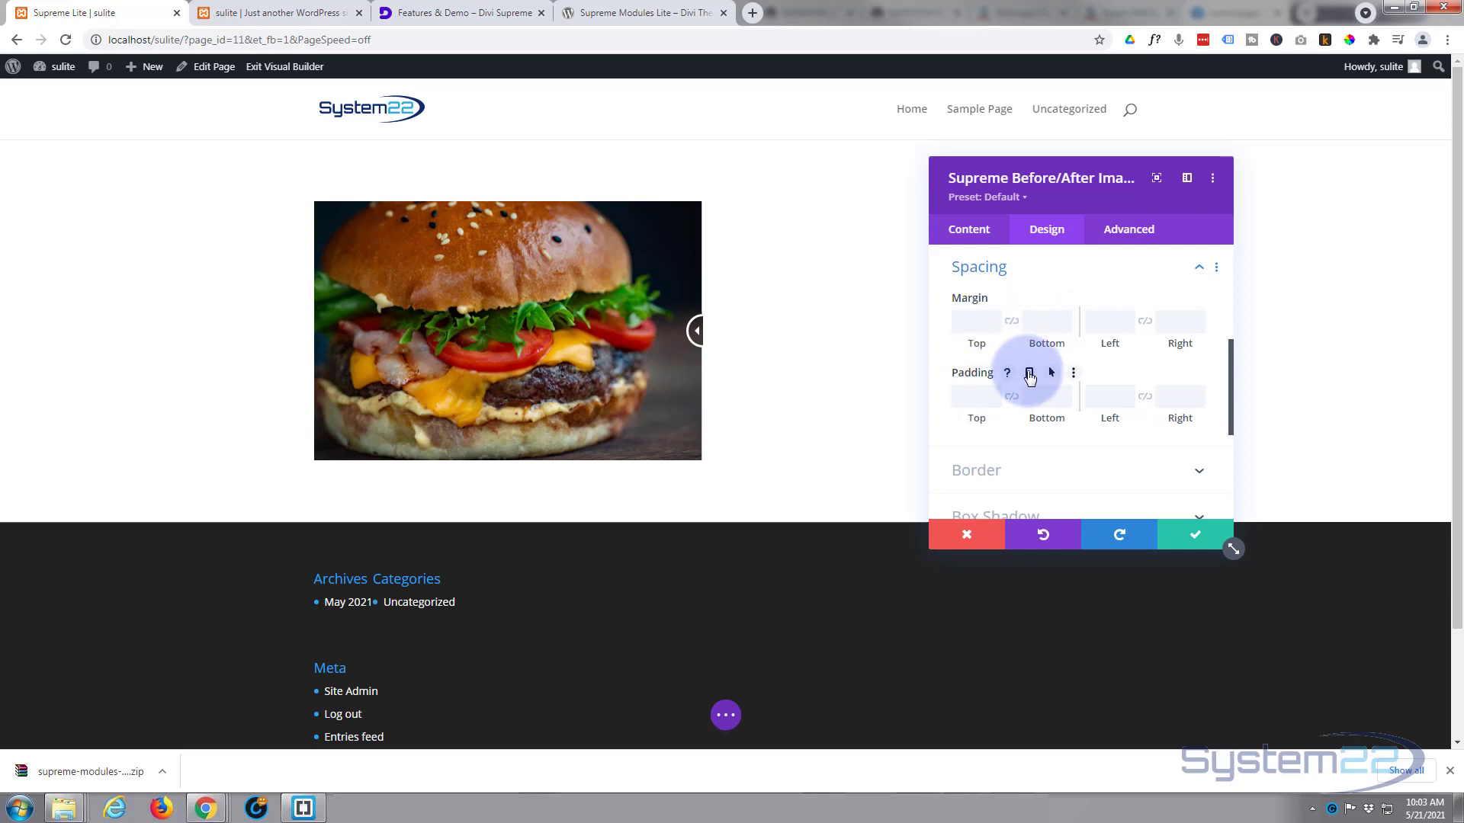
scroll(1030, 376, "down", 2)
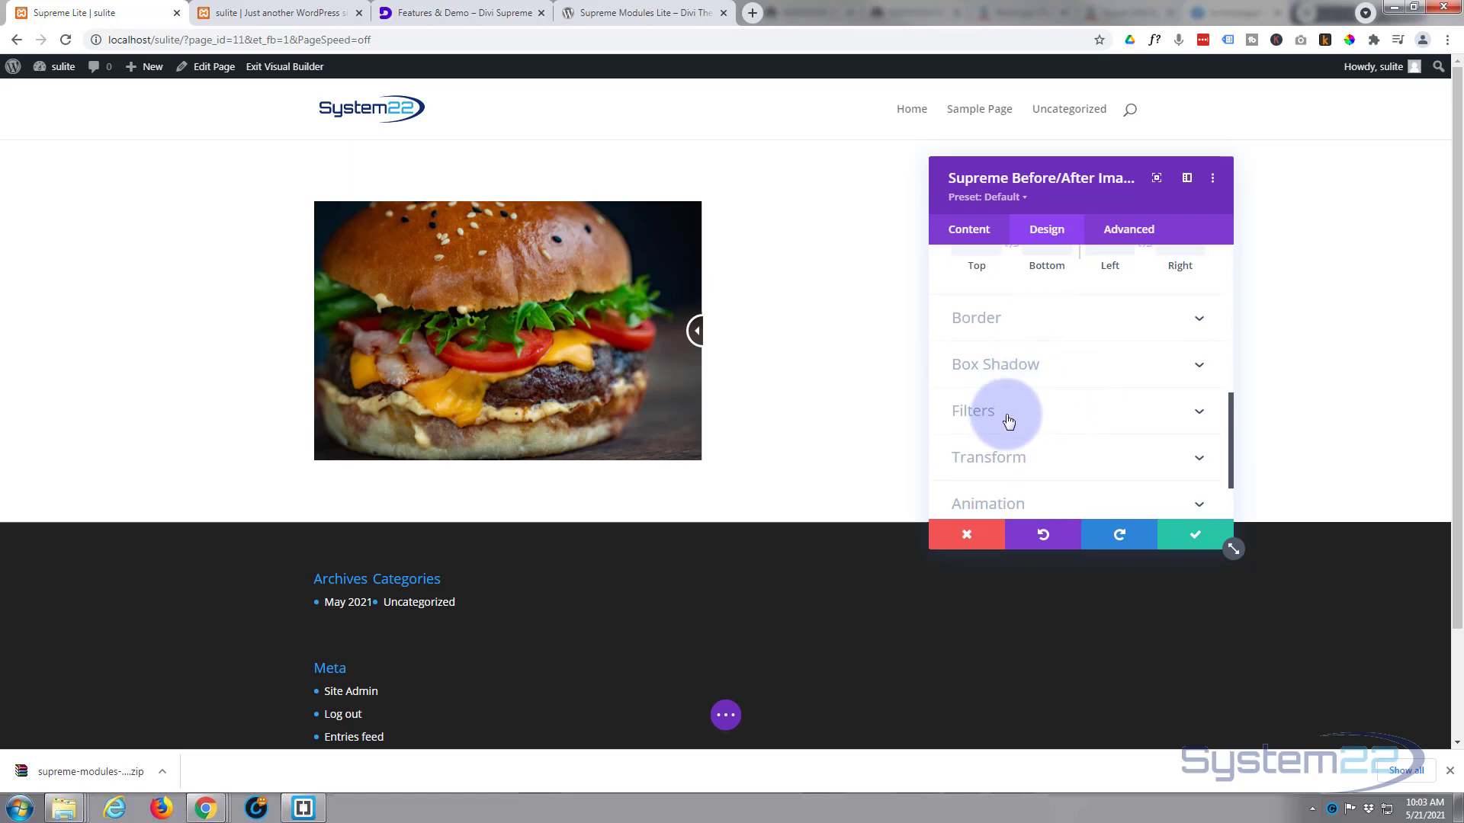
scroll(1008, 420, "down", 1)
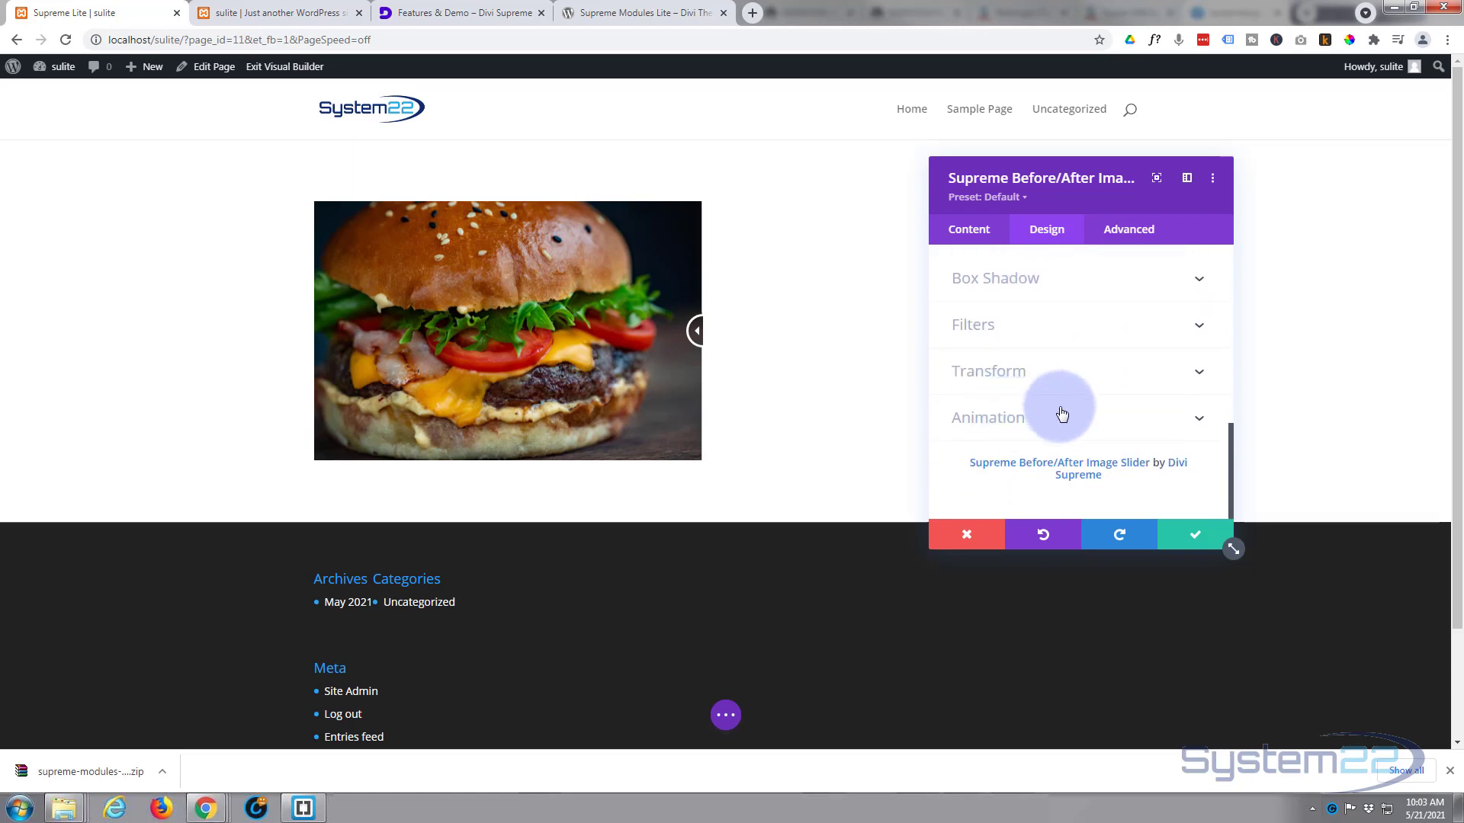
left_click(1194, 533)
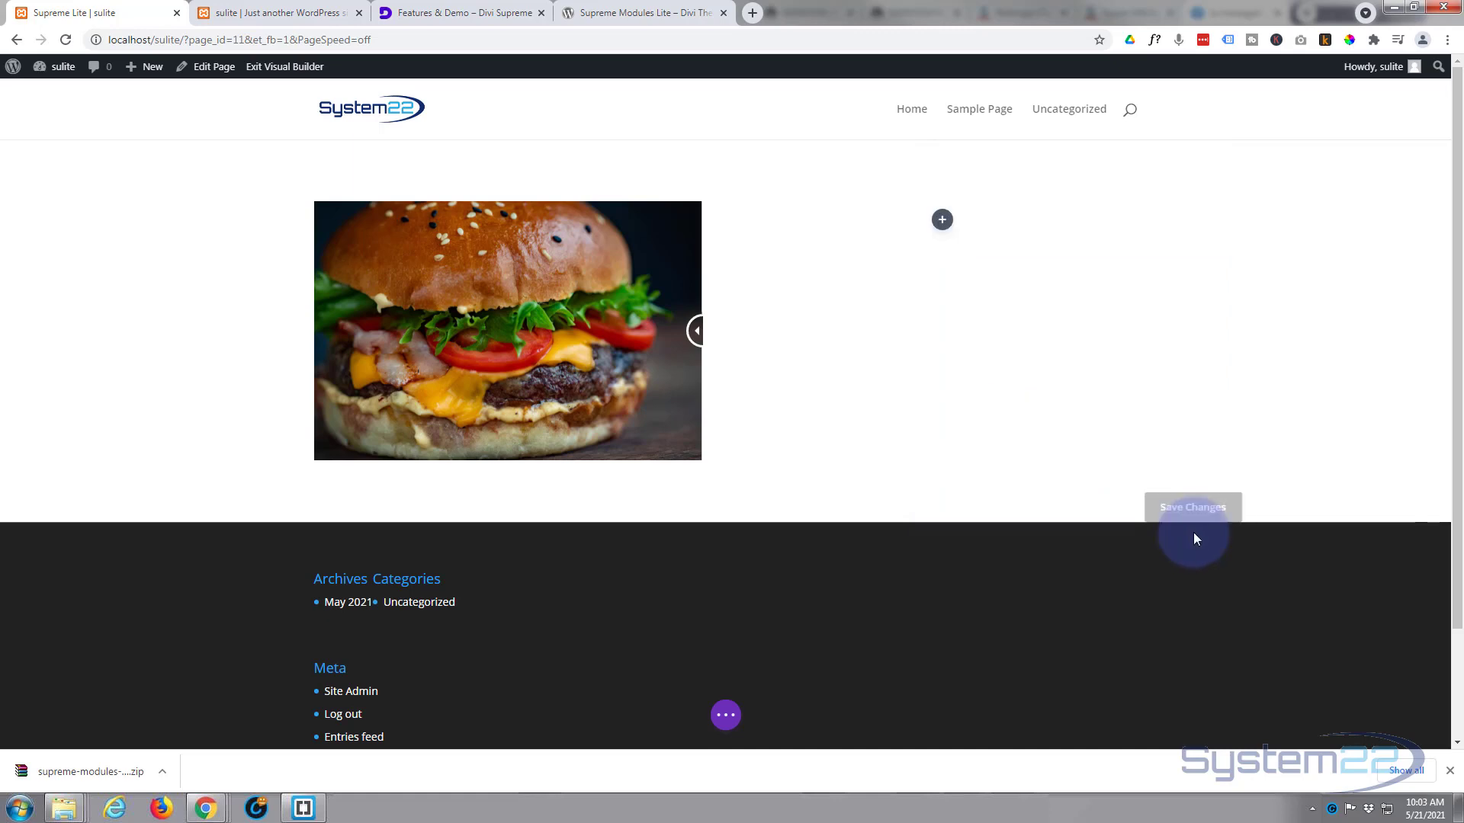
left_click(725, 717)
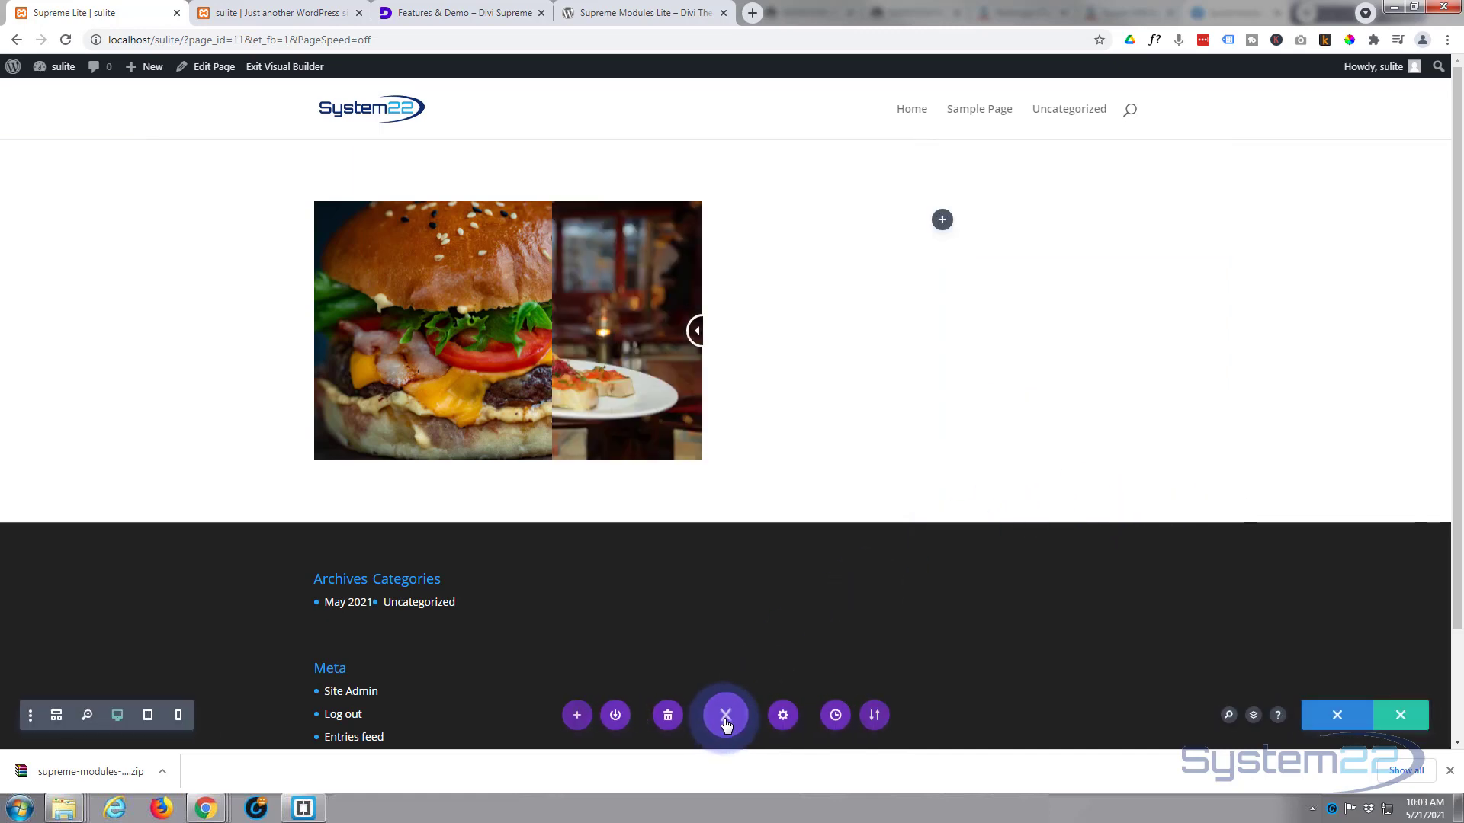
left_click(1333, 714)
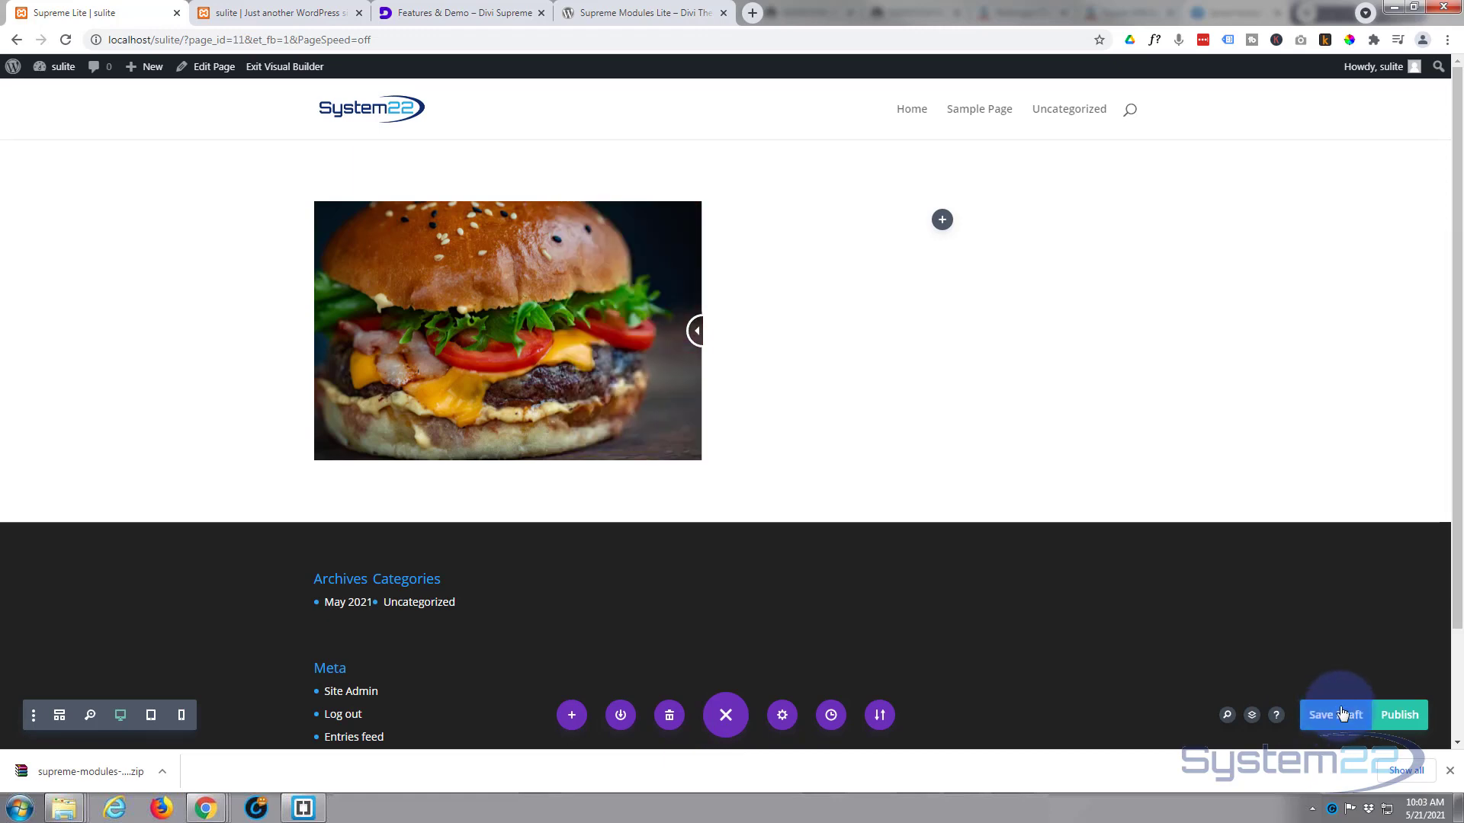
Exit the Visual Builder and drag the live slider between the burger and restaurant photos
left_click(313, 67)
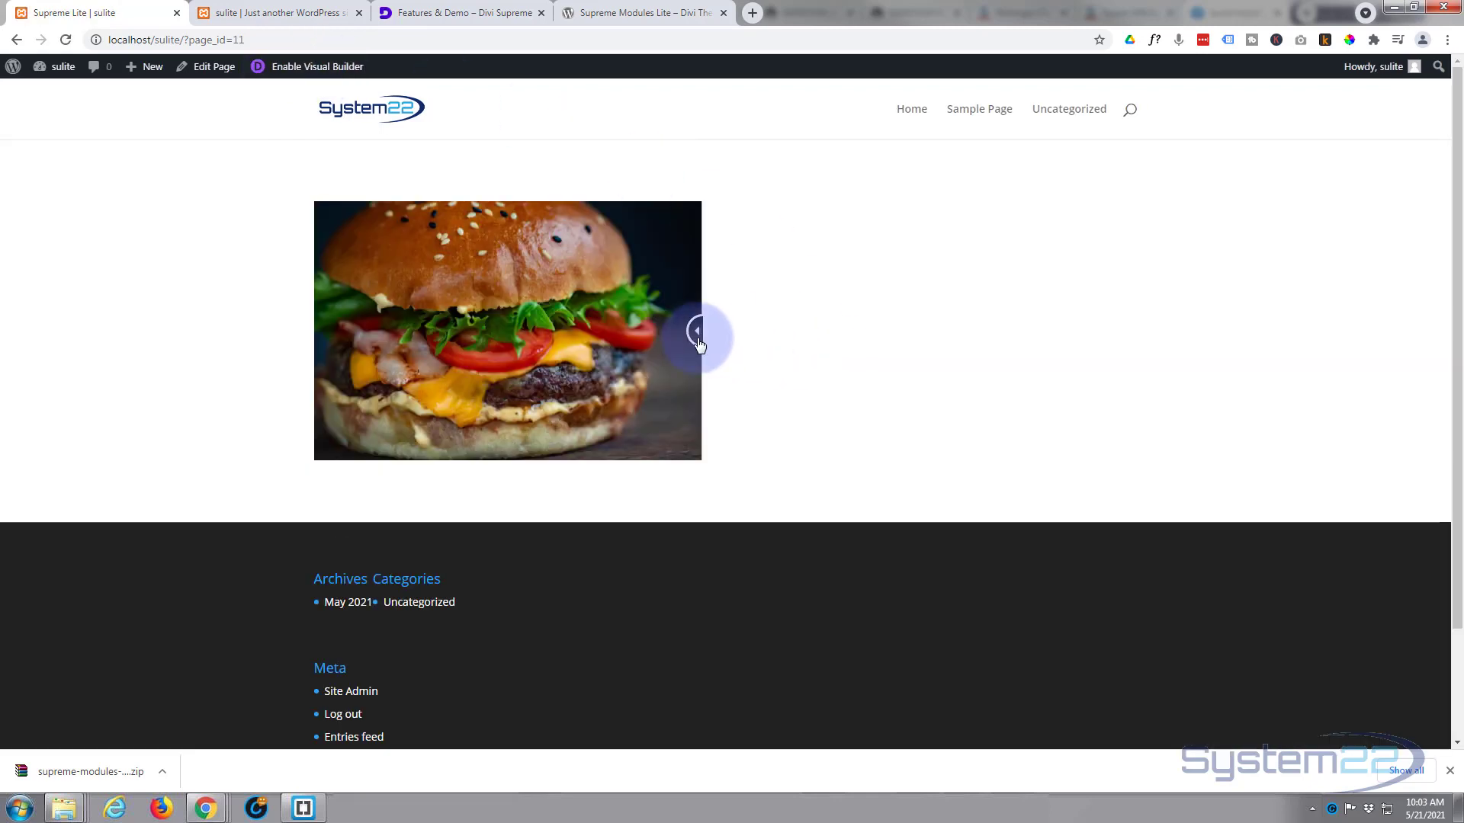
left_click_drag(699, 343, 669, 369)
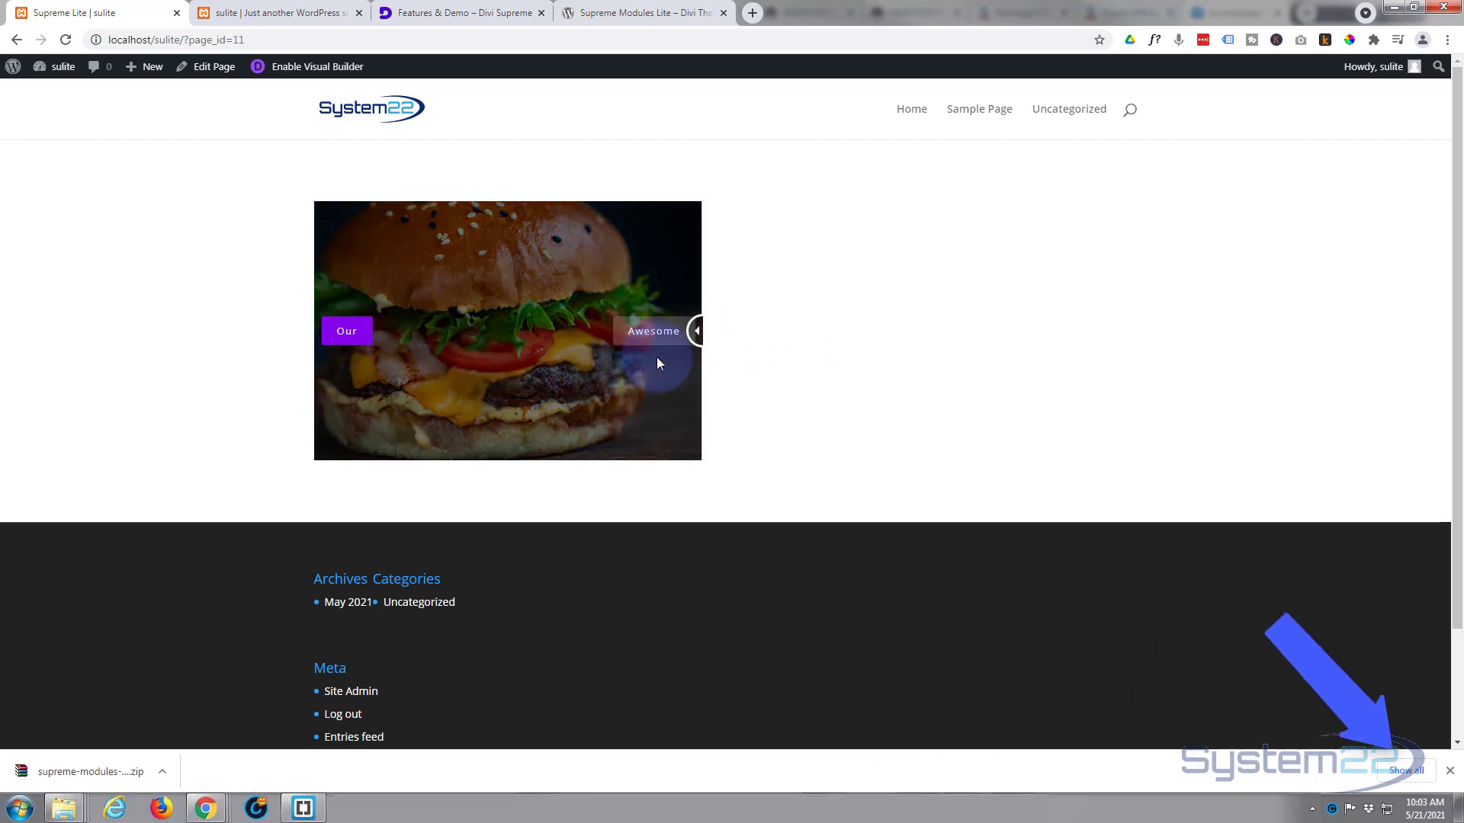
left_click_drag(706, 333, 299, 338)
mouse_move(555, 353)
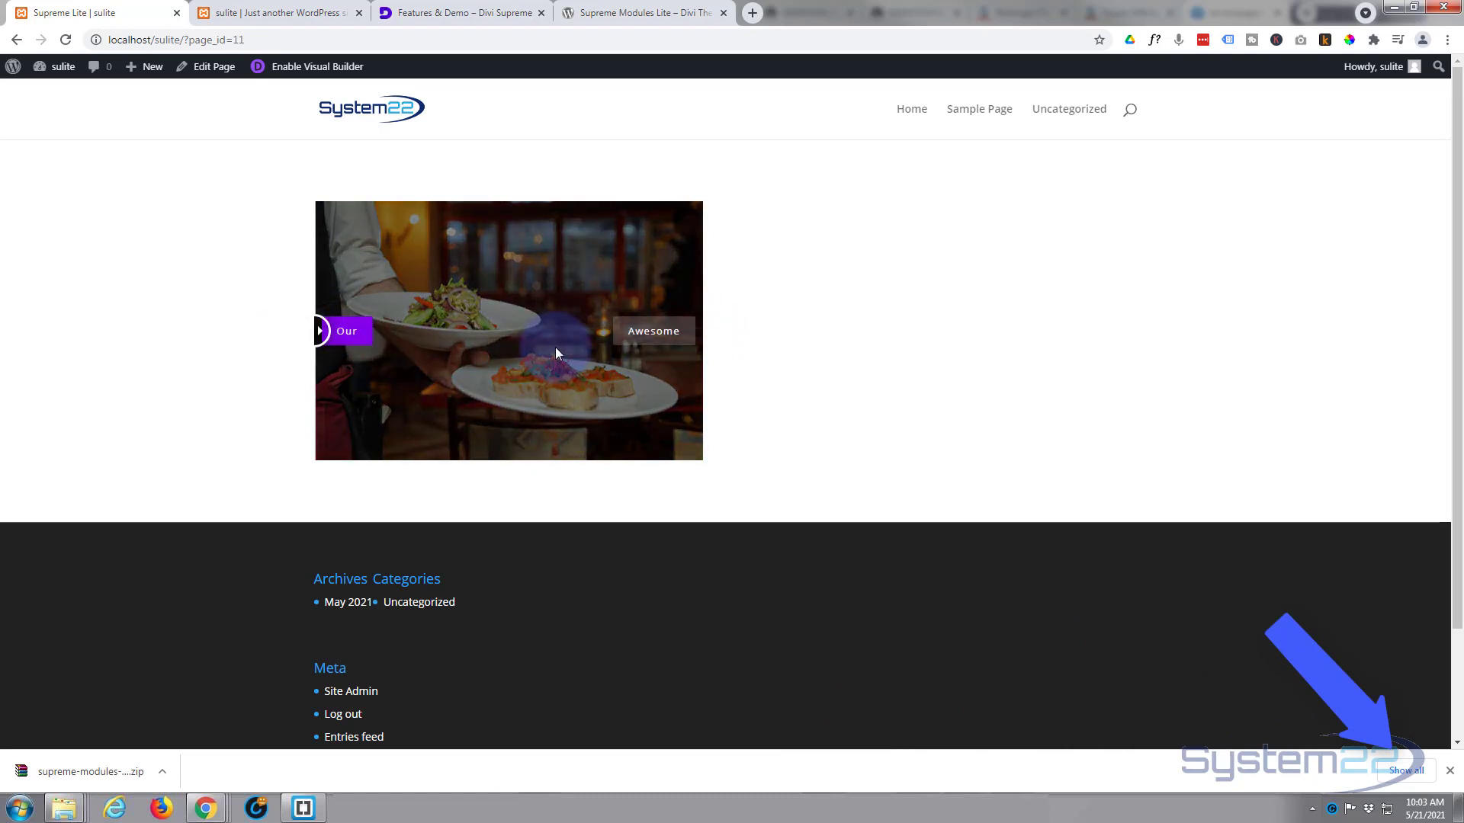
left_click_drag(317, 330, 713, 344)
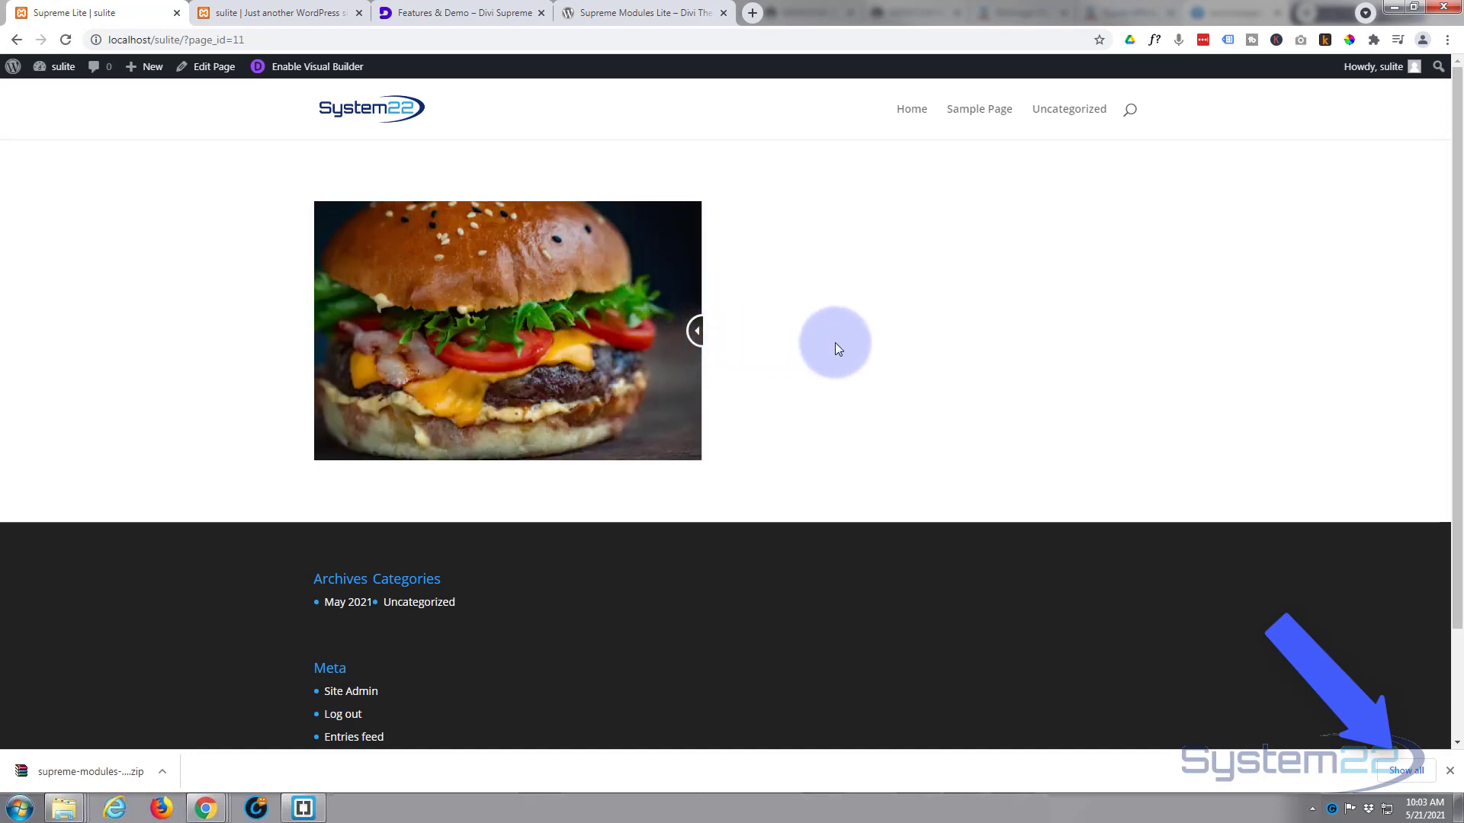